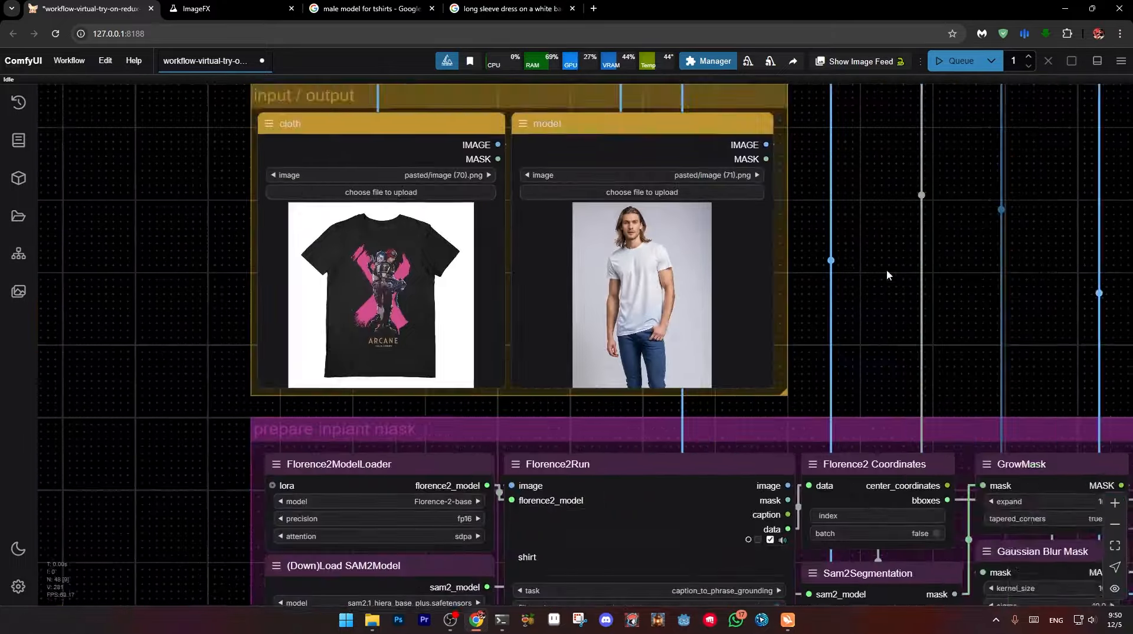
Examine the cloth and model inputs and the saved try-on result across the workflow's node groups
drag(887, 269, 129, 508)
scroll(130, 508, up, 5)
scroll(331, 455, down, 1)
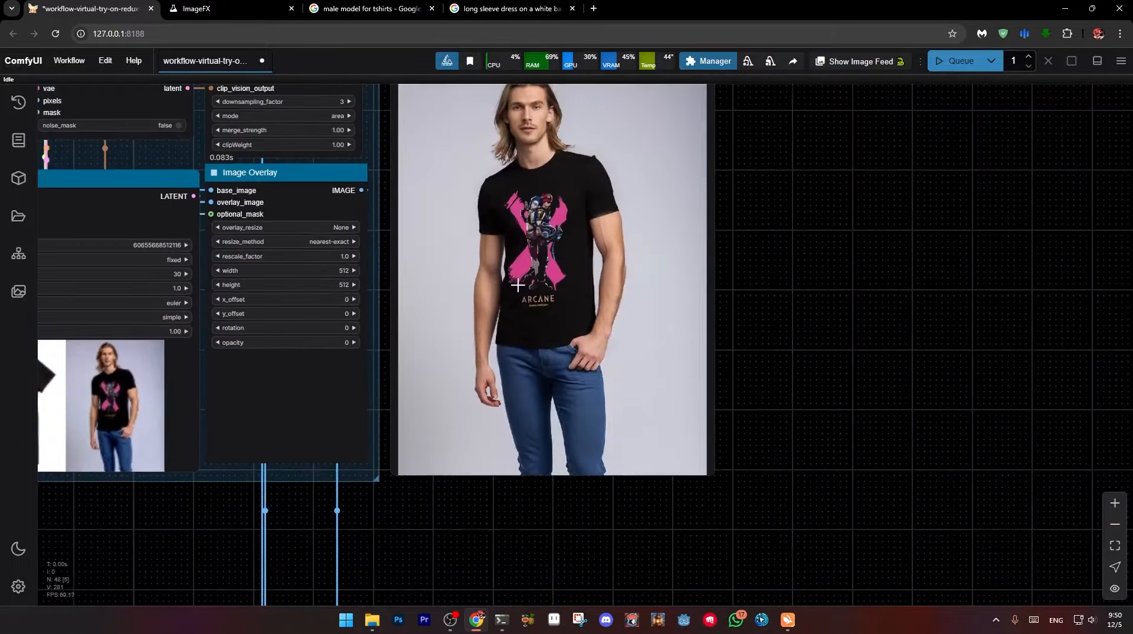
drag(586, 241, 653, 361)
scroll(837, 355, down, 5)
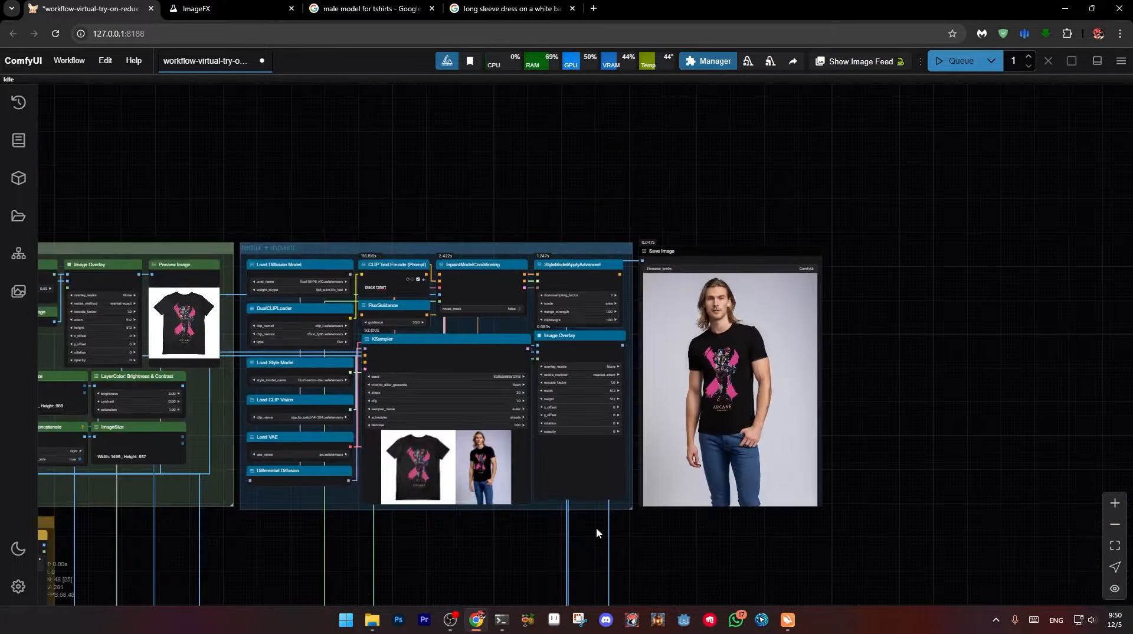
scroll(596, 527, up, 3)
drag(501, 334, 459, 427)
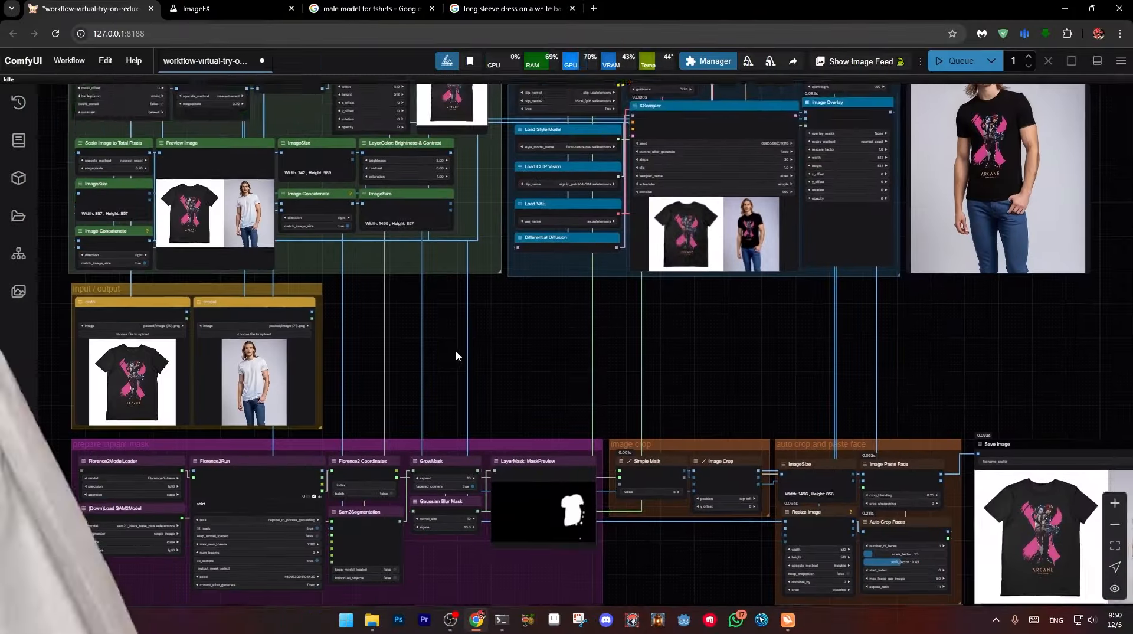
scroll(456, 350, up, 3)
drag(515, 395, 476, 452)
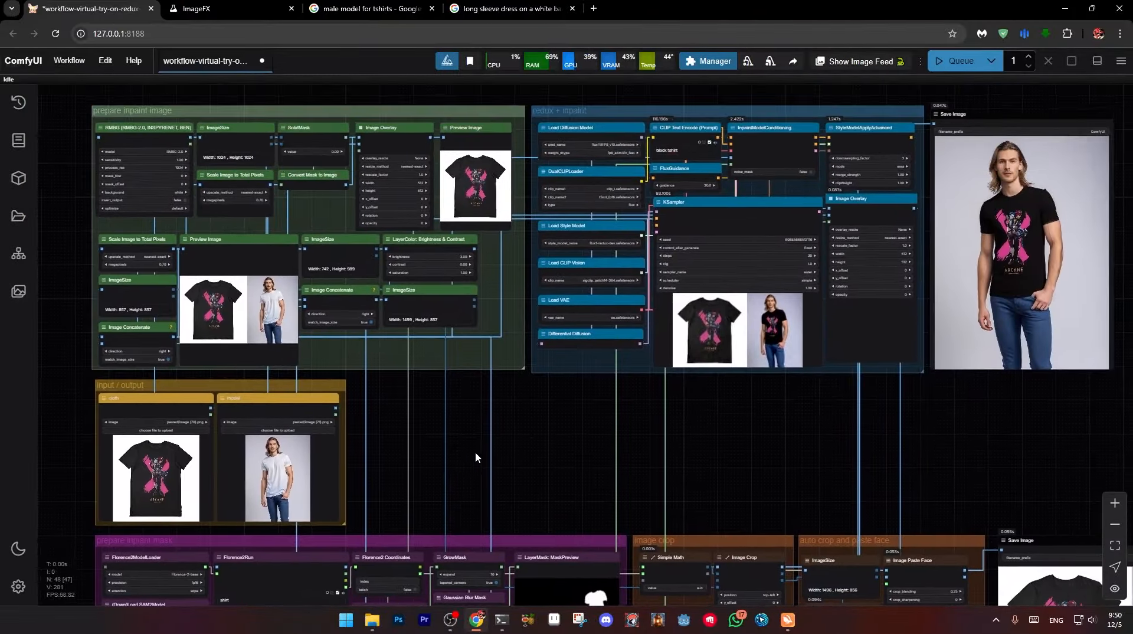
scroll(489, 409, up, 8)
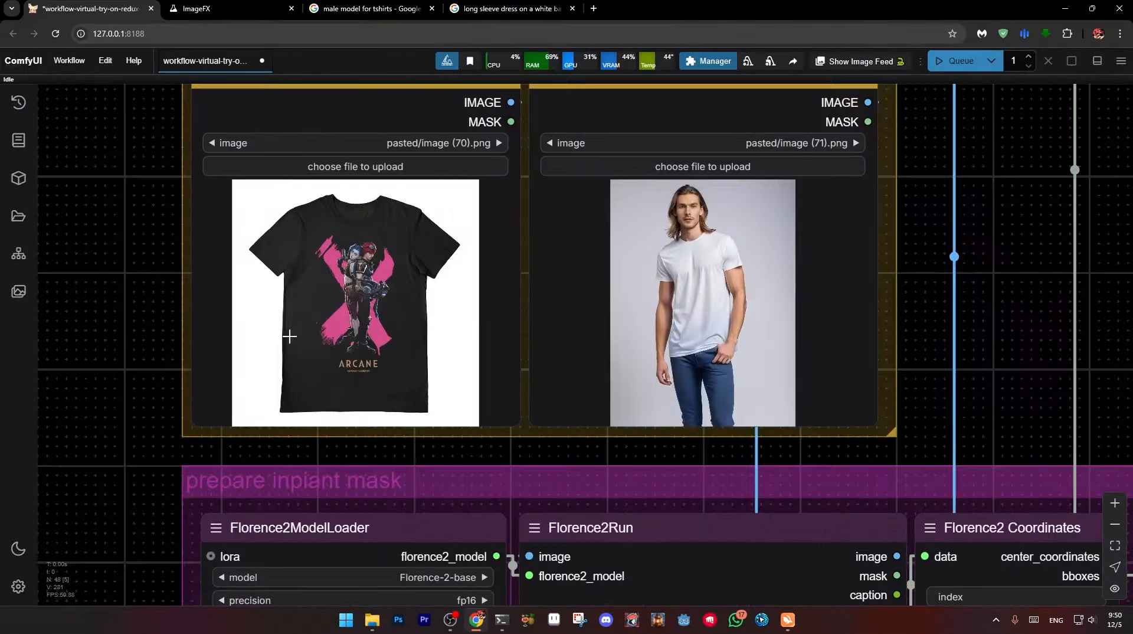
scroll(391, 311, down, 5)
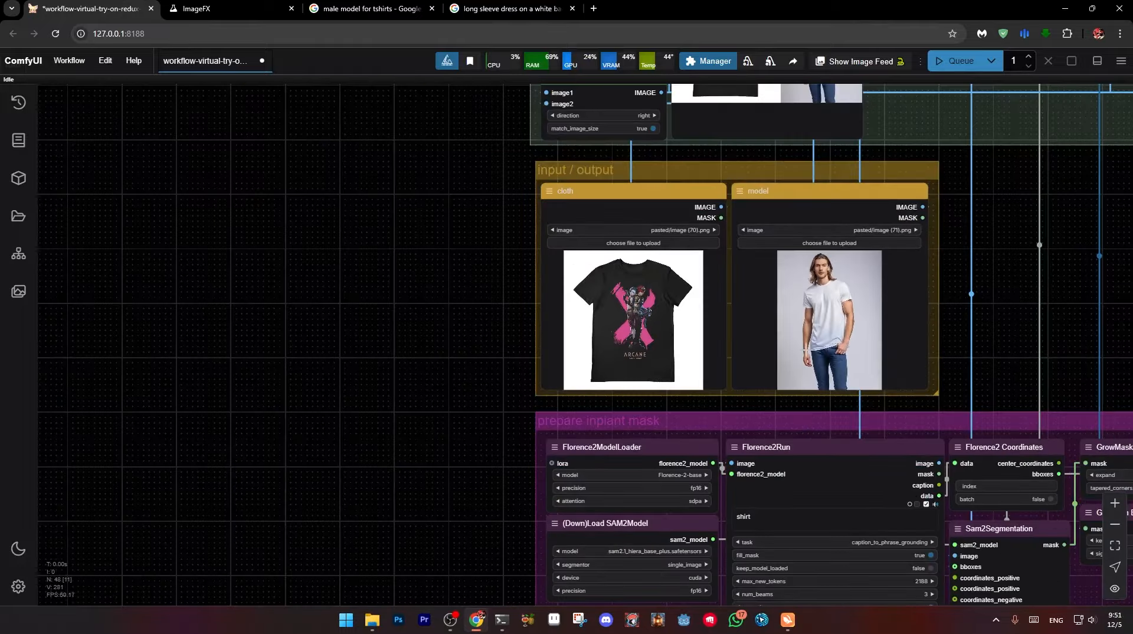
scroll(975, 310, right, 3)
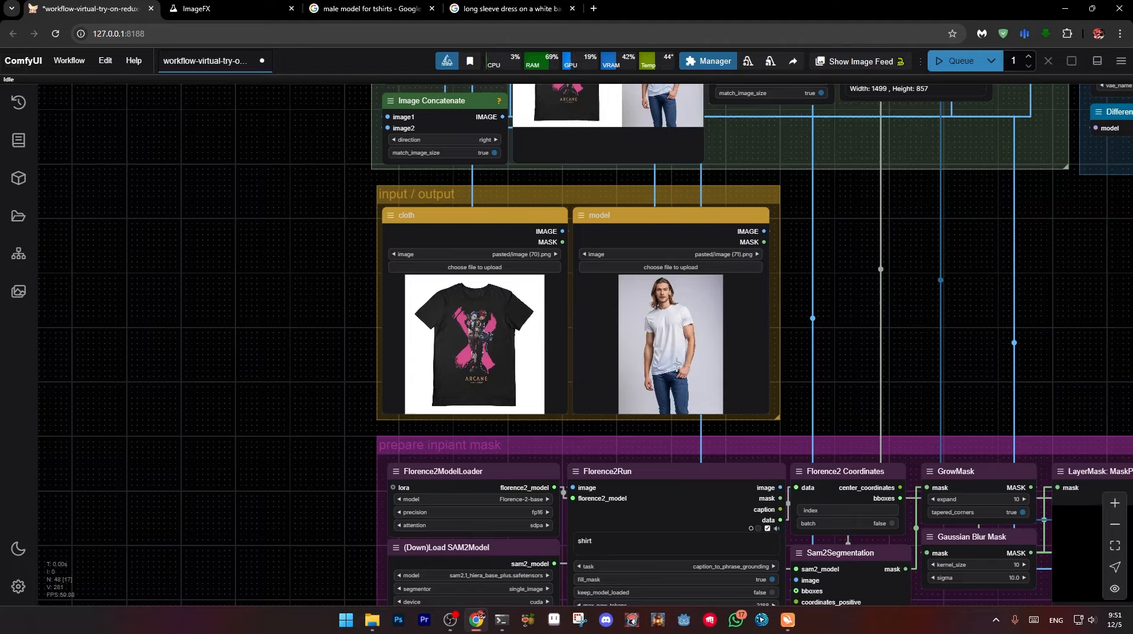
scroll(859, 349, right, 1)
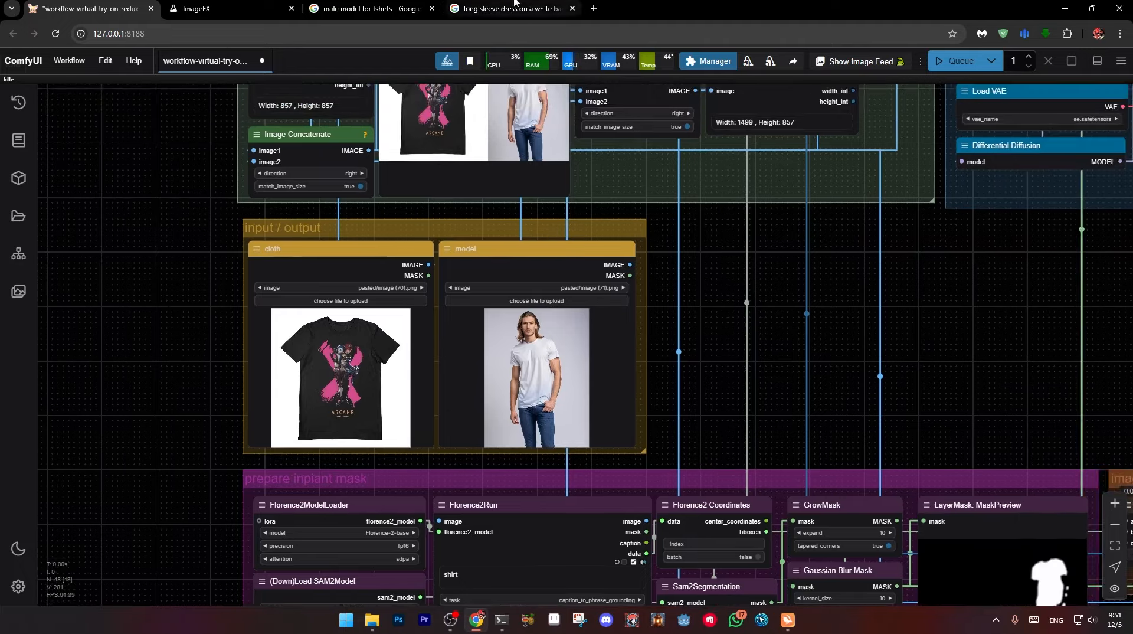
Reopen the closed Google Images search for "pattern" and copy the StockCake vibrant paisley pattern image
click(513, 8)
click(407, 8)
key(ctrl+shift+t)
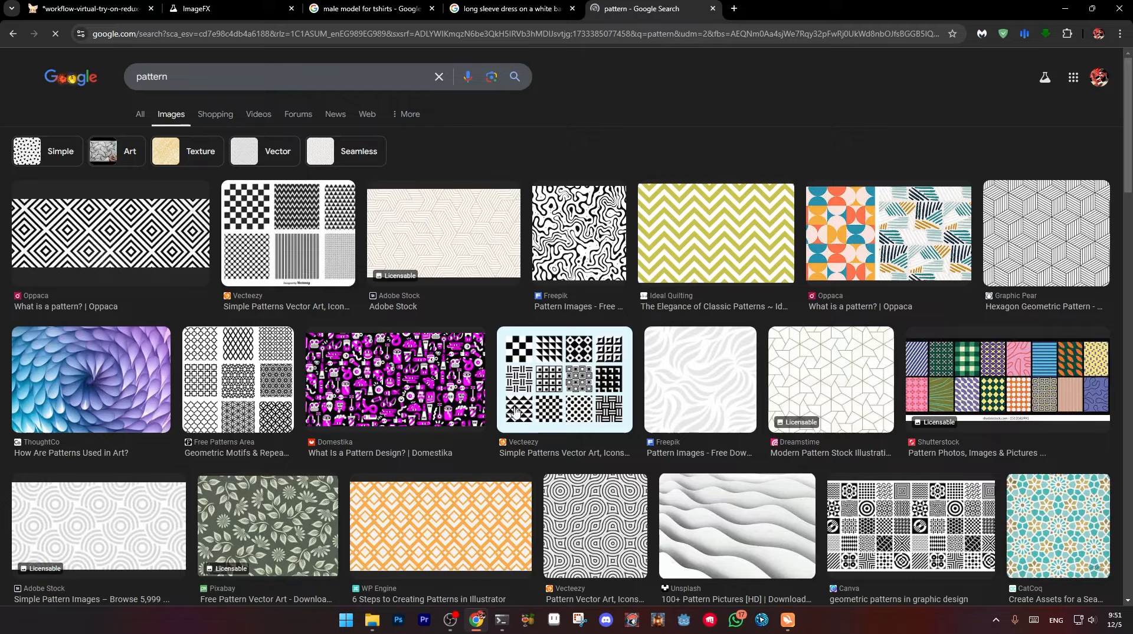
scroll(854, 432, down, 4)
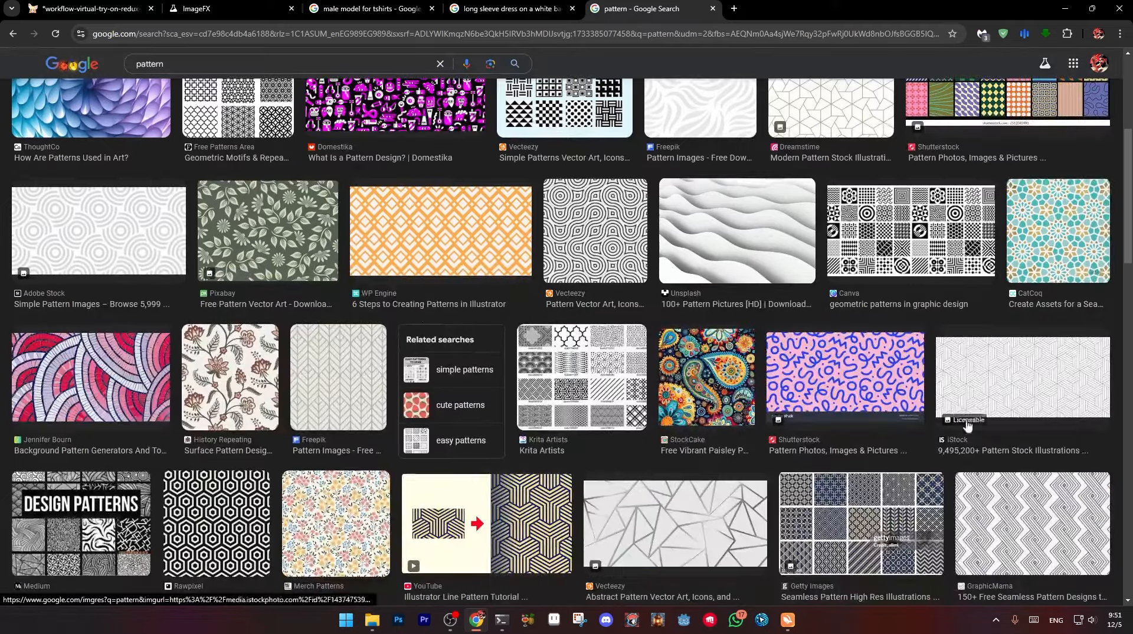
click(723, 379)
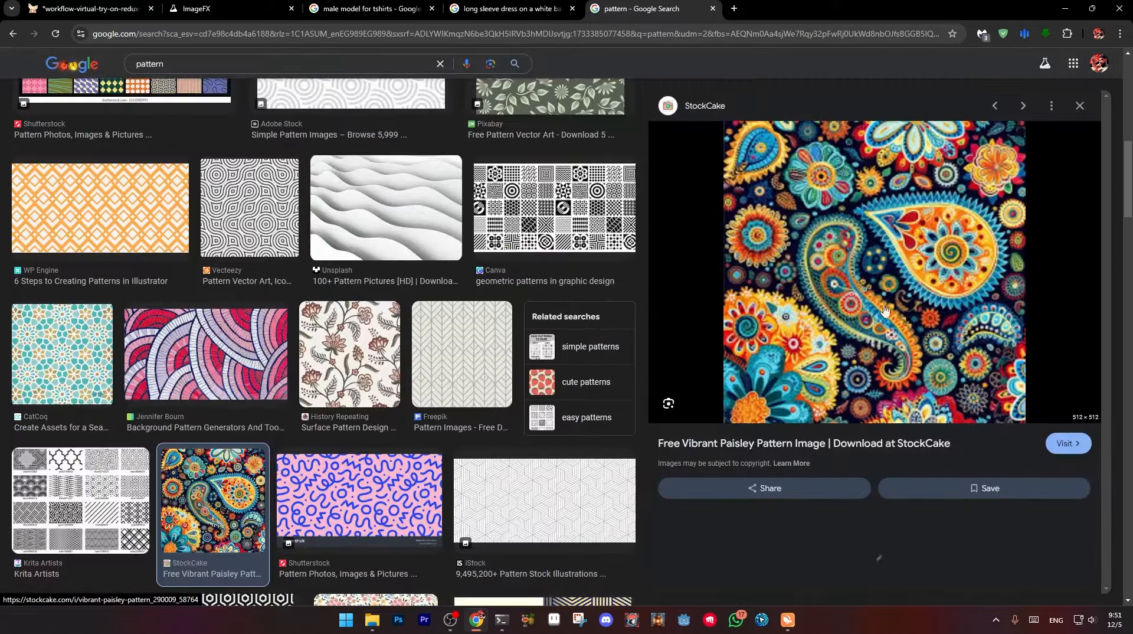
right_click(868, 276)
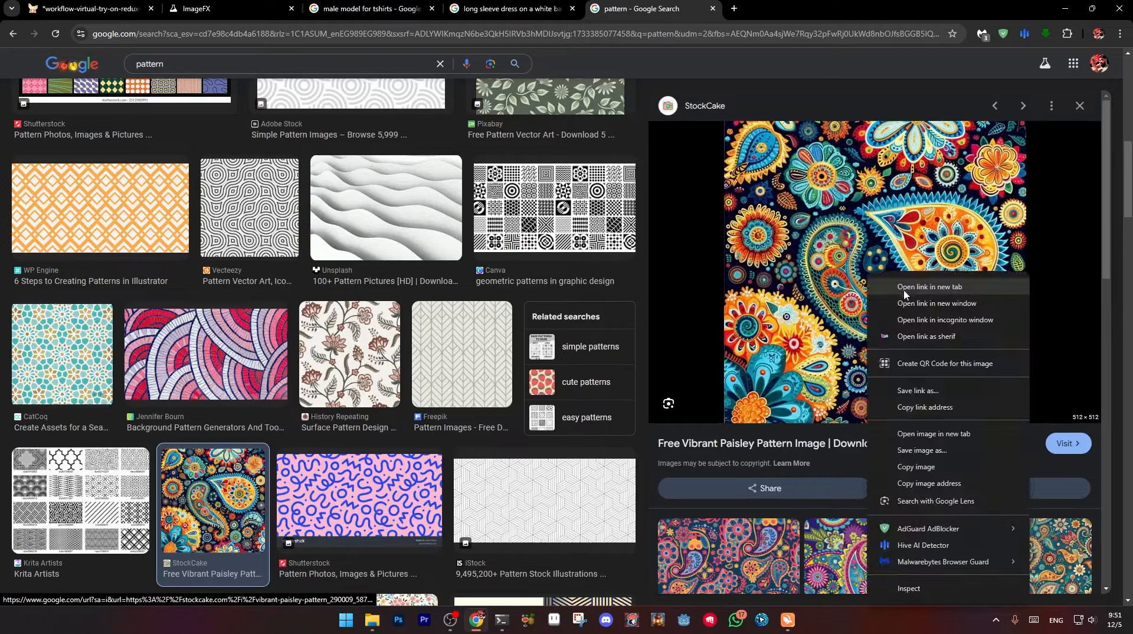
click(936, 470)
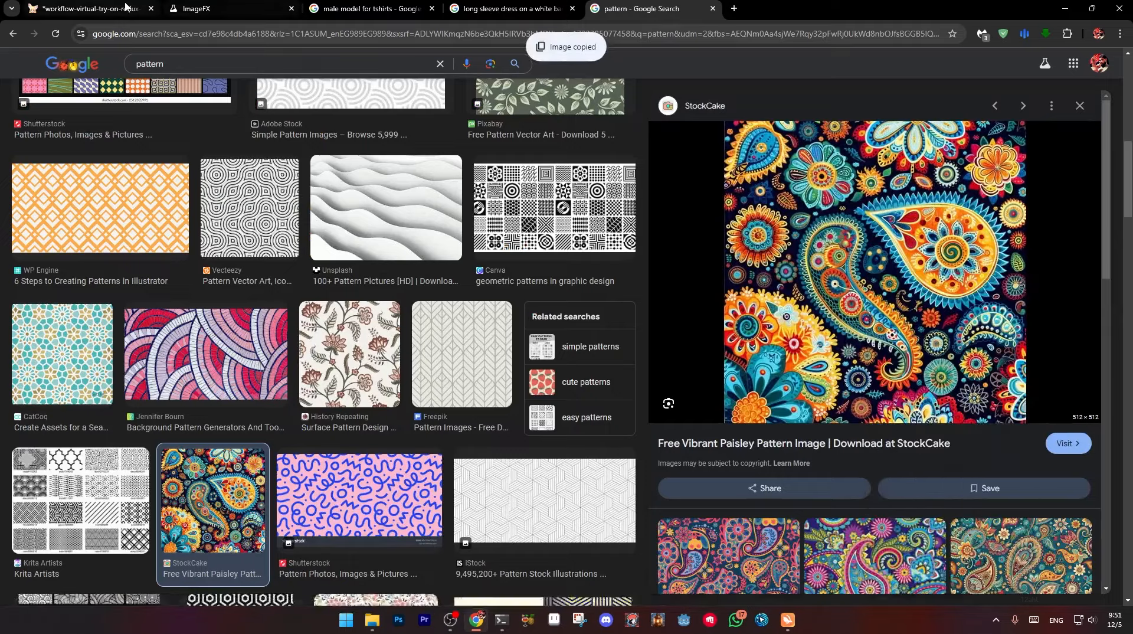
Return to the ComfyUI workflow and paste the copied paisley pattern into the cloth image node
click(88, 9)
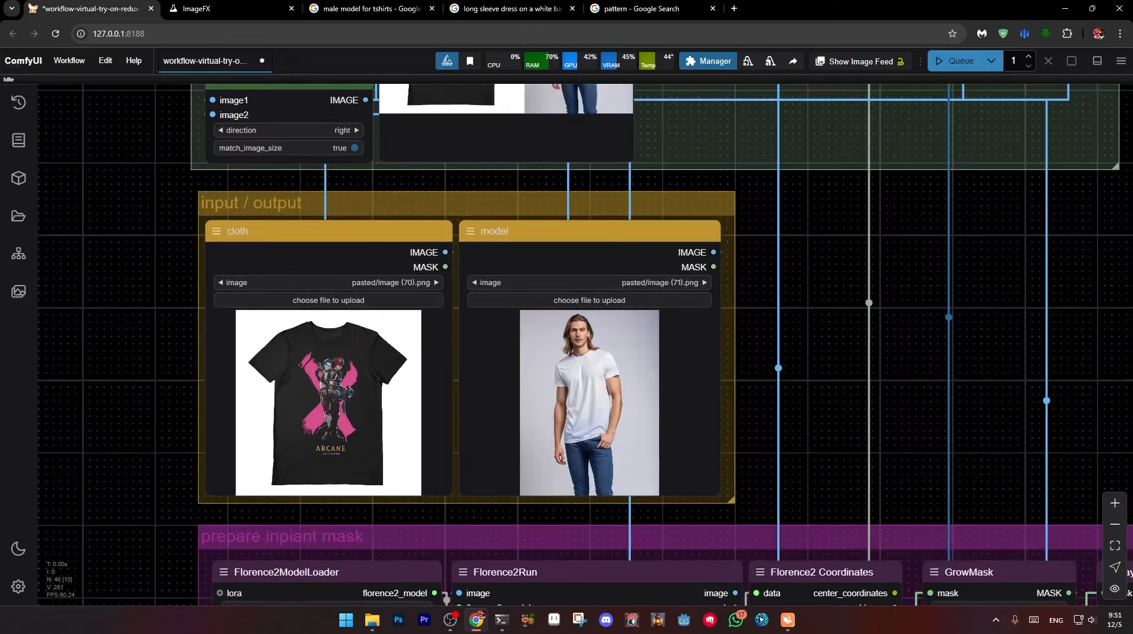
click(260, 232)
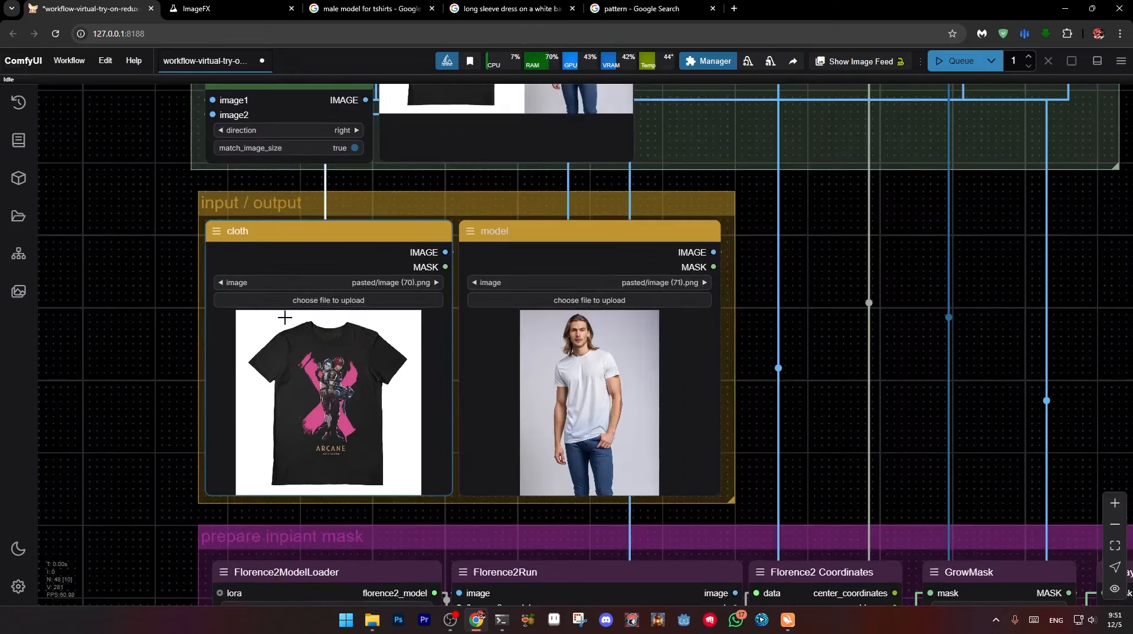
key(ctrl+v)
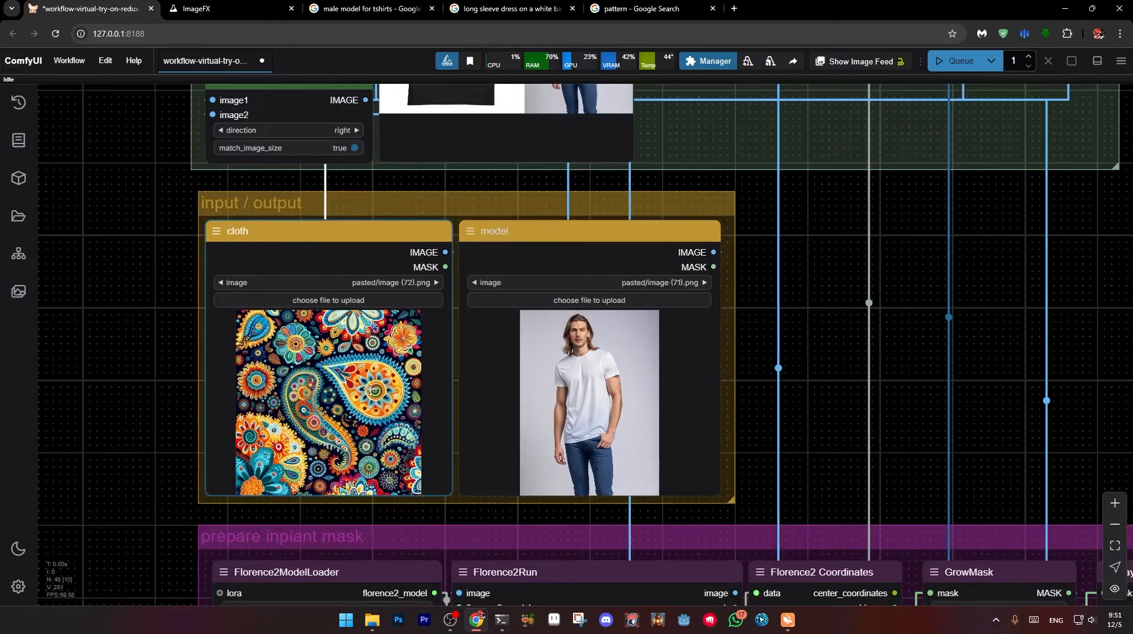
Remove the word "black" from the CLIP Text Encode prompt so that it reads "tshirt"
scroll(386, 414, down, 5)
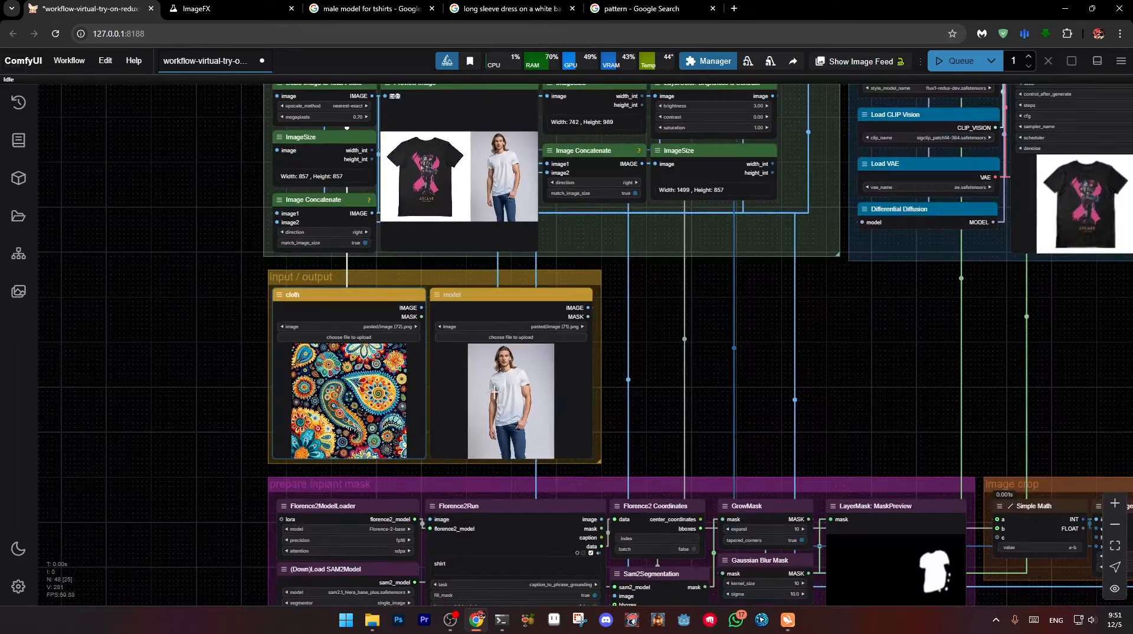
drag(749, 336, 525, 470)
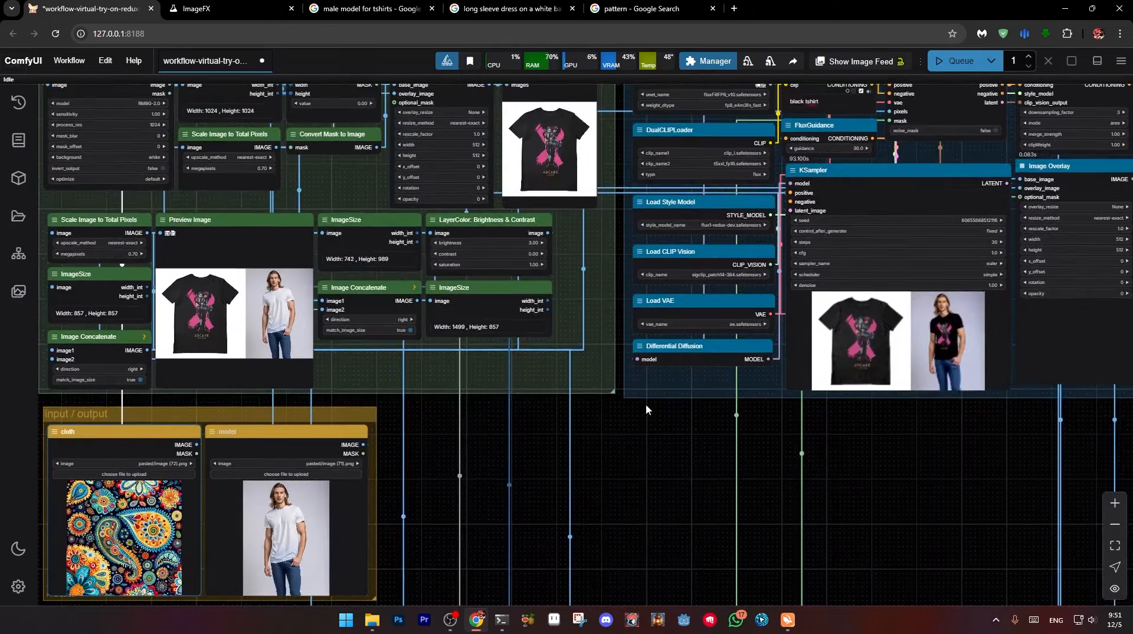
drag(646, 406, 537, 522)
scroll(779, 168, up, 3)
click(630, 248)
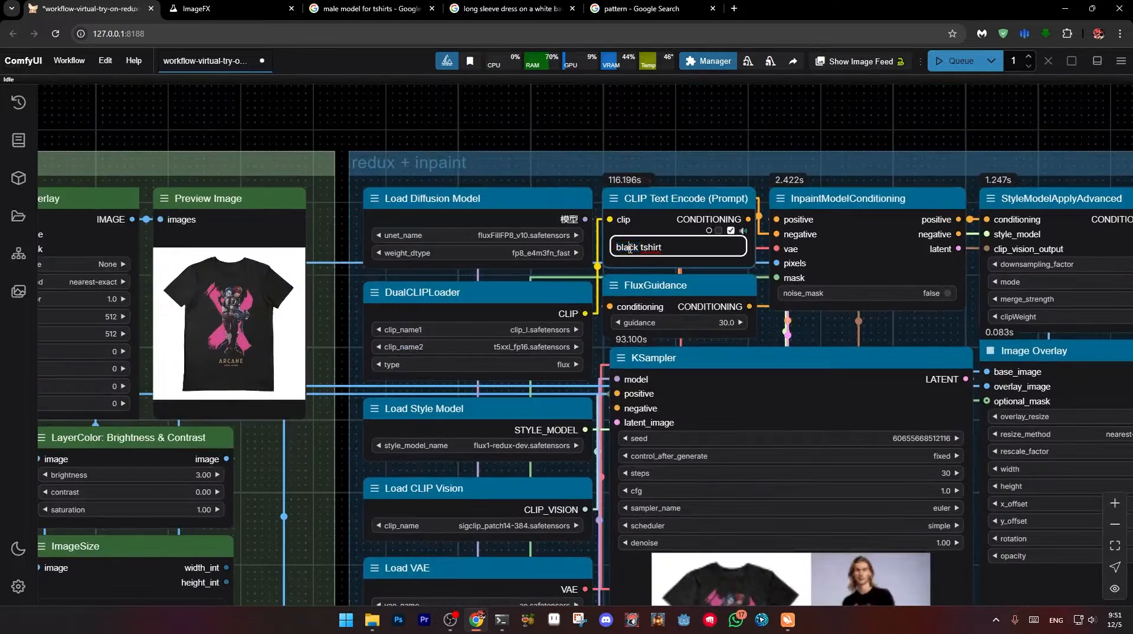
double_click(631, 248)
key(BackSpace)
Queue the workflow once to generate the try-on image with the new pattern
scroll(582, 171, down, 5)
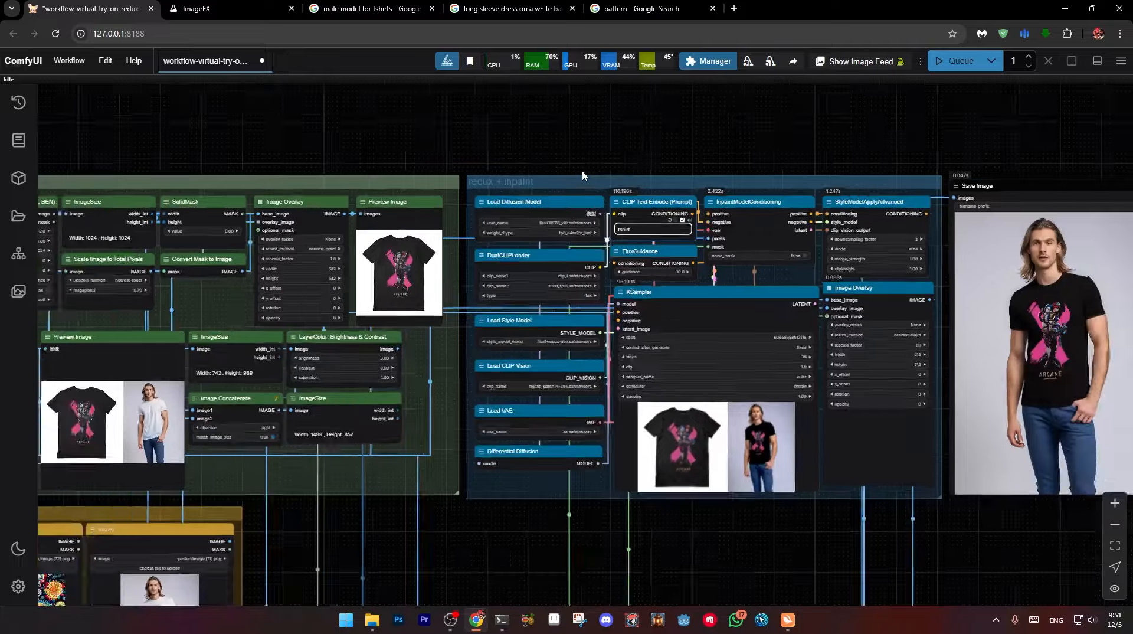
drag(576, 172, 633, 119)
scroll(617, 383, up, 2)
drag(593, 404, 642, 575)
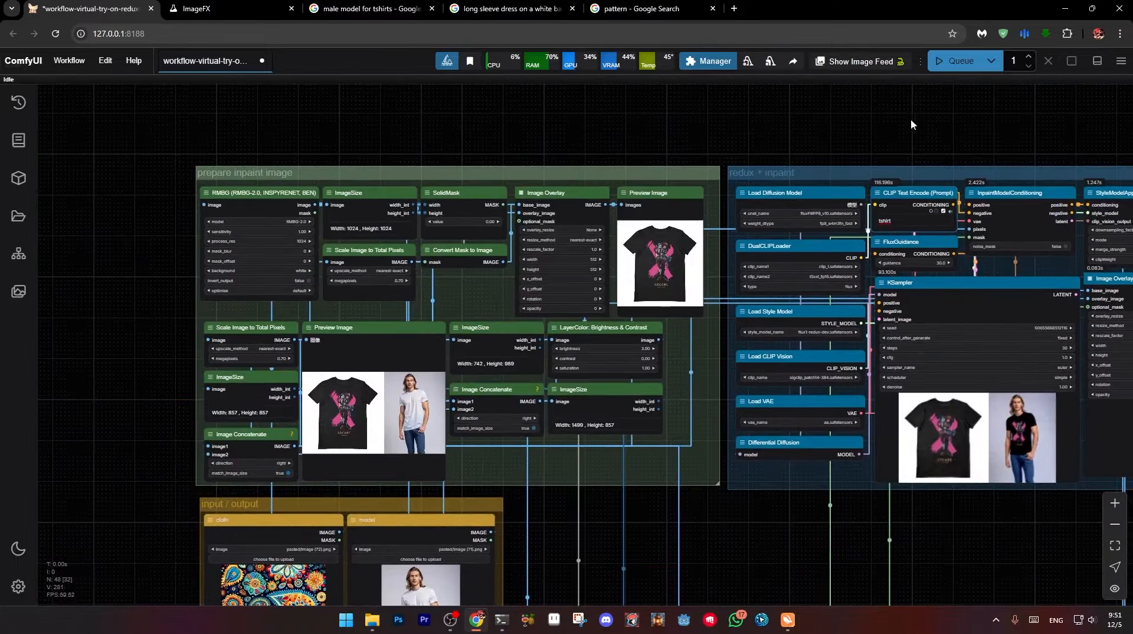
click(956, 61)
While the workflow runs, examine the shirt mask preview and the nodes of the redux + inpaint group
scroll(682, 451, down, 3)
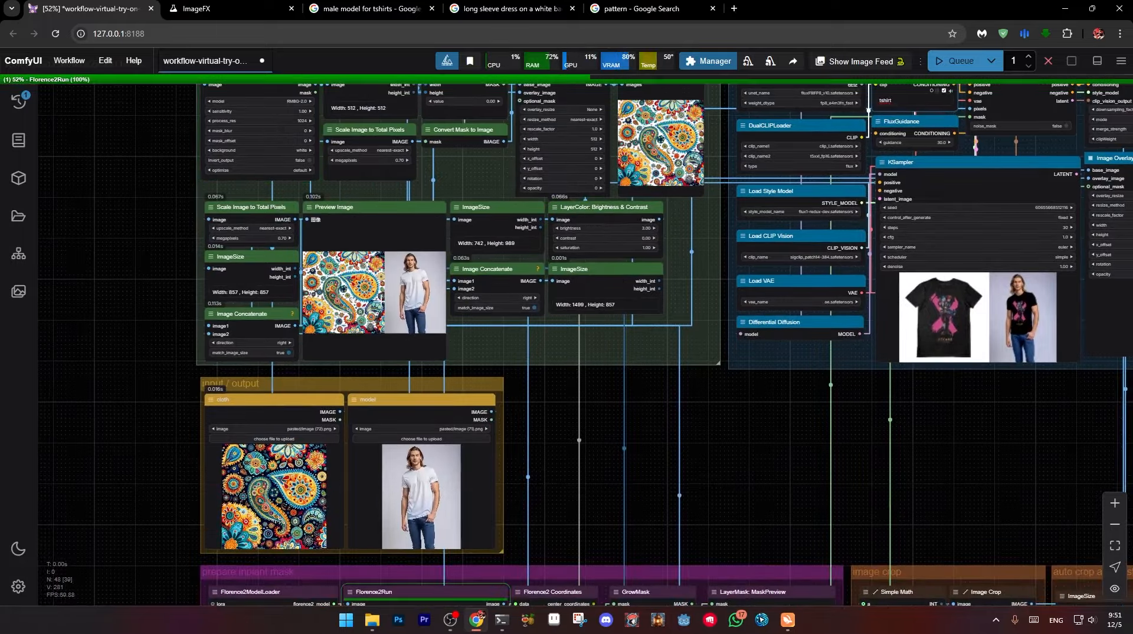
scroll(496, 269, down, 9)
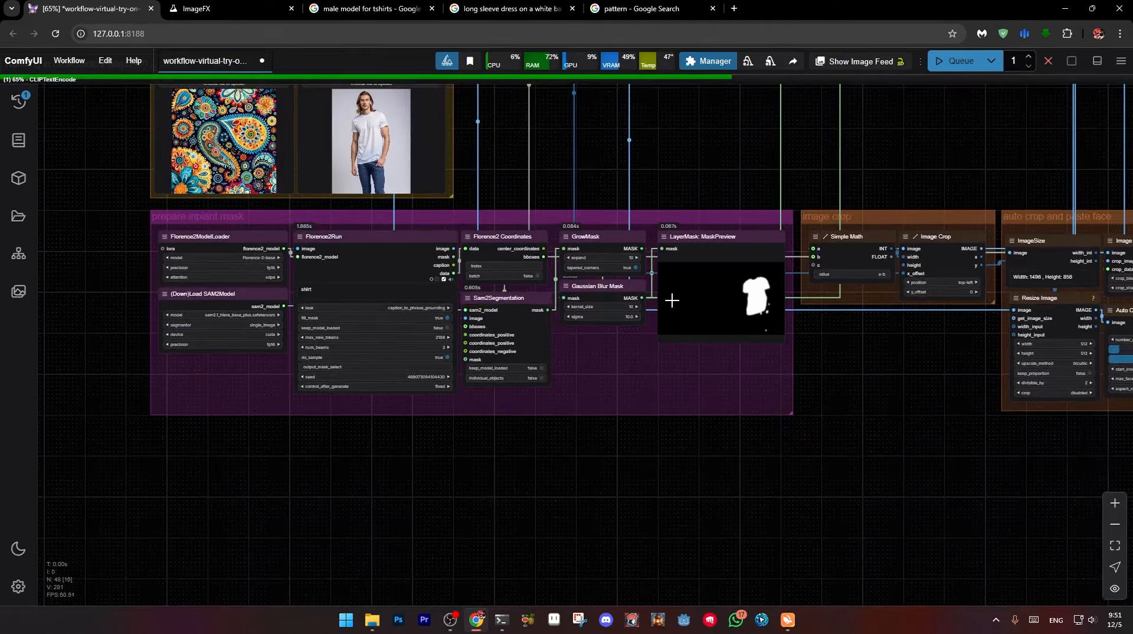
scroll(672, 300, up, 3)
scroll(395, 262, left, 5)
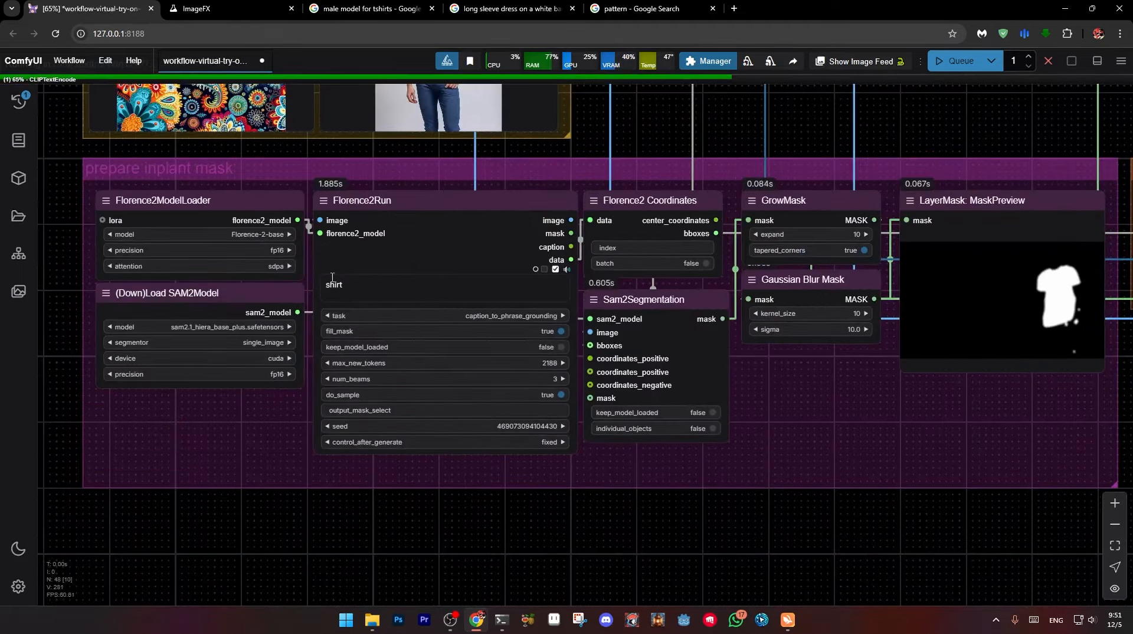
drag(661, 156, 633, 238)
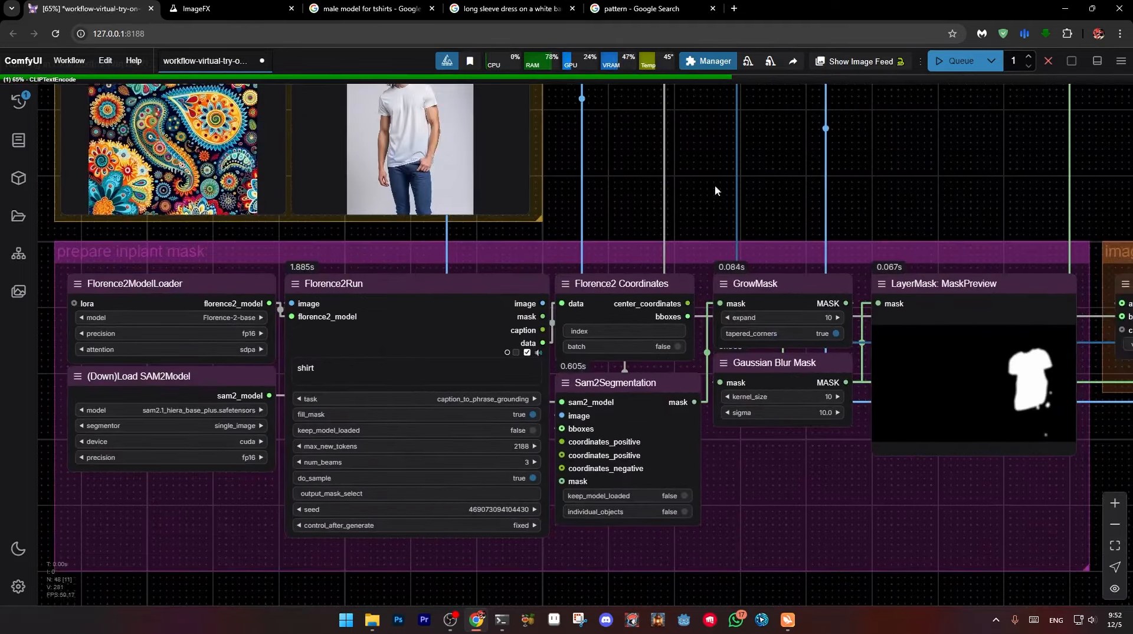
scroll(767, 195, down, 6)
scroll(801, 189, up, 1)
drag(800, 189, 293, 526)
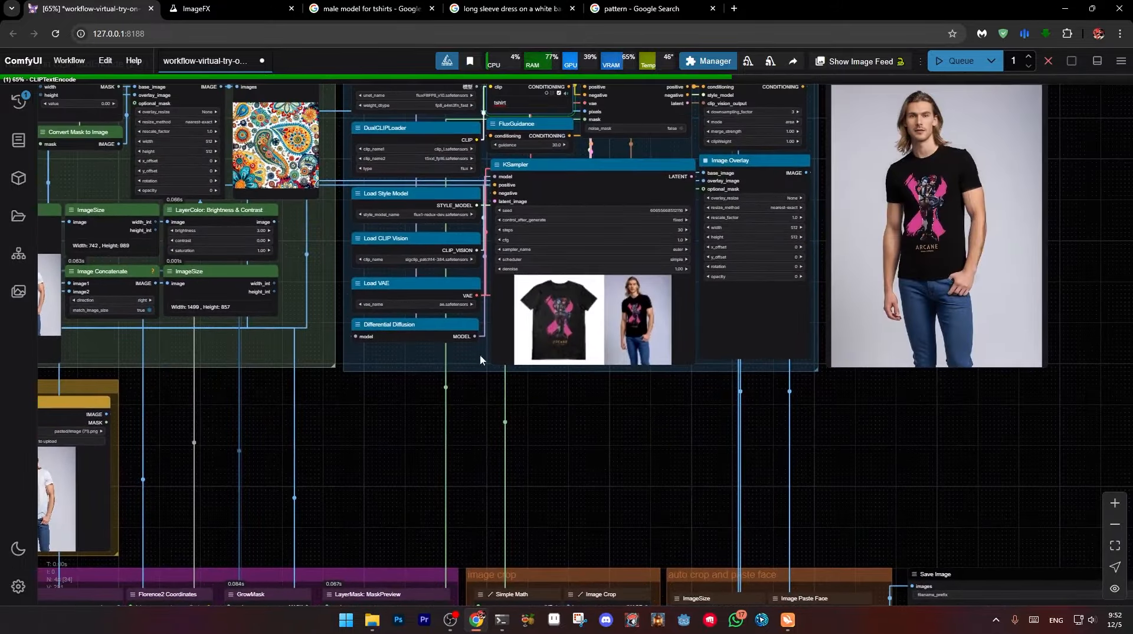
drag(424, 425, 411, 497)
scroll(512, 152, up, 4)
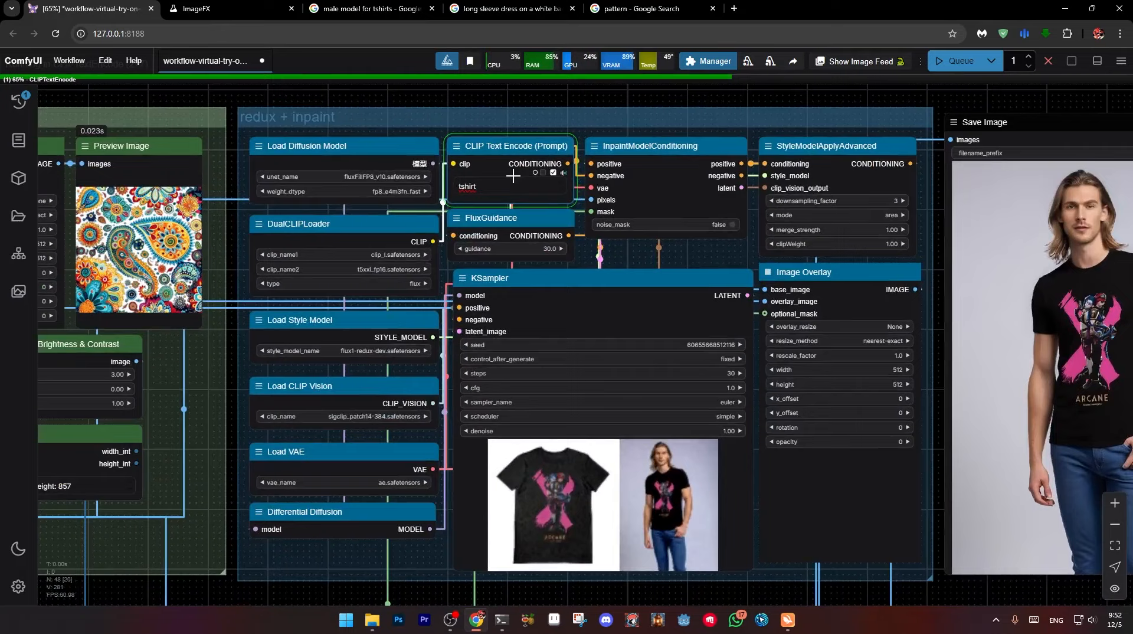
drag(673, 252, 578, 220)
scroll(579, 221, up, 1)
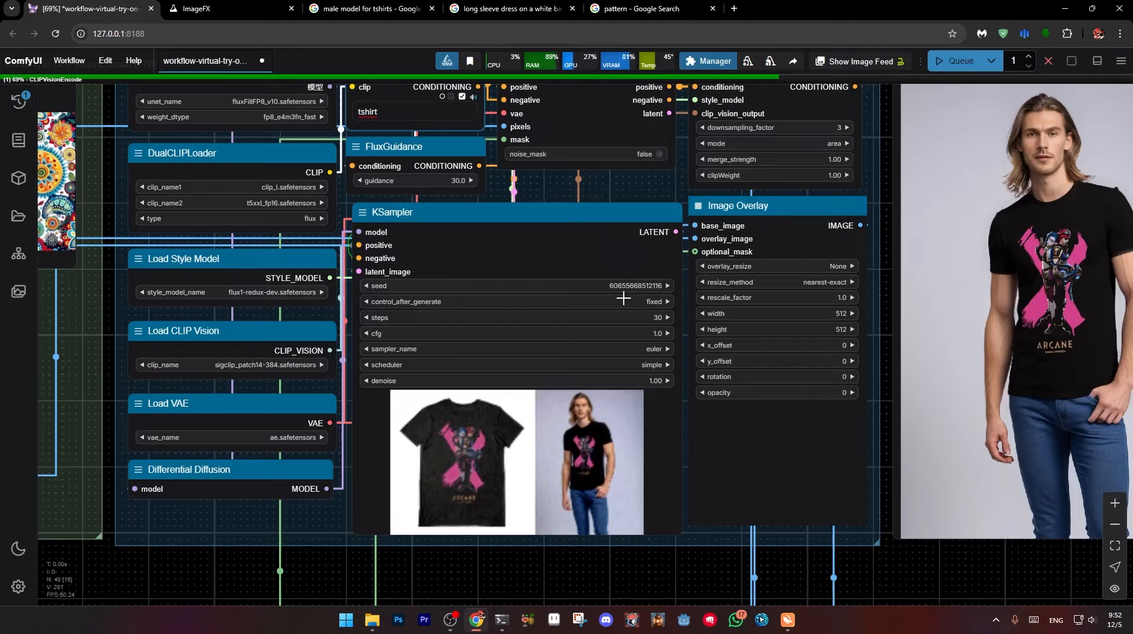
scroll(612, 291, down, 3)
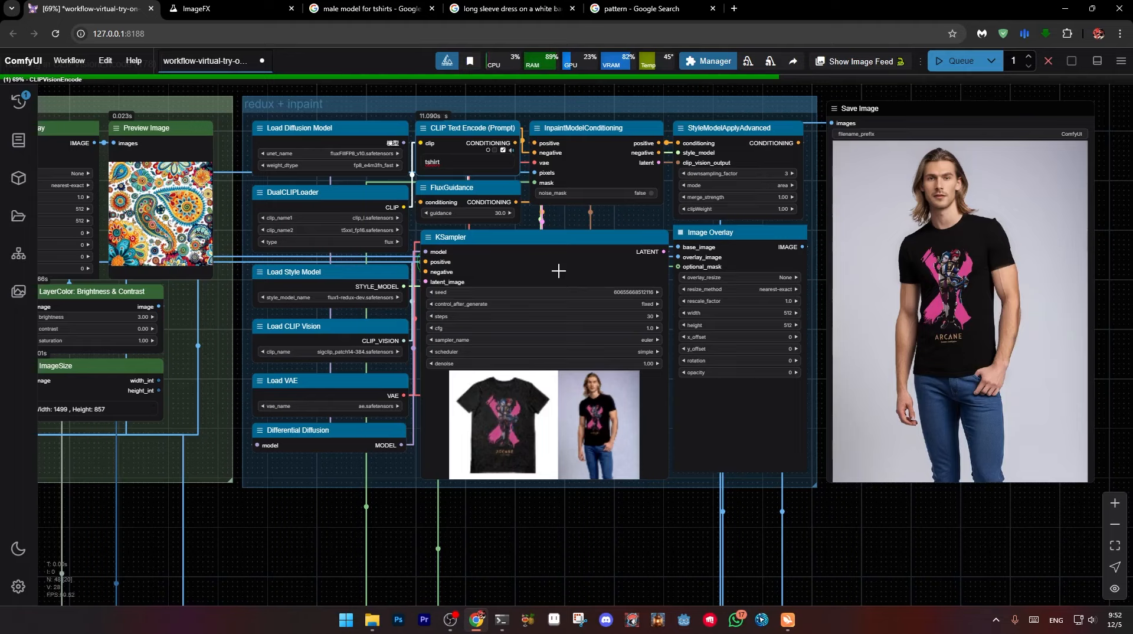
drag(555, 240, 553, 239)
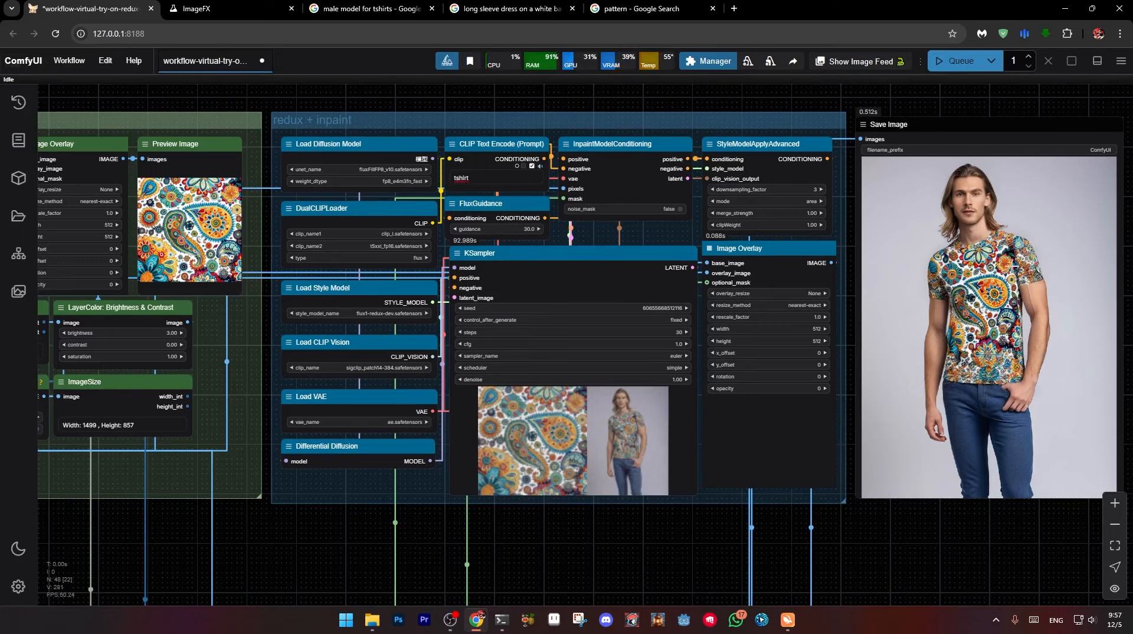
Examine the patterned shirt in both Save Image outputs and compare it with the cloth and model inputs
scroll(1016, 301, up, 1)
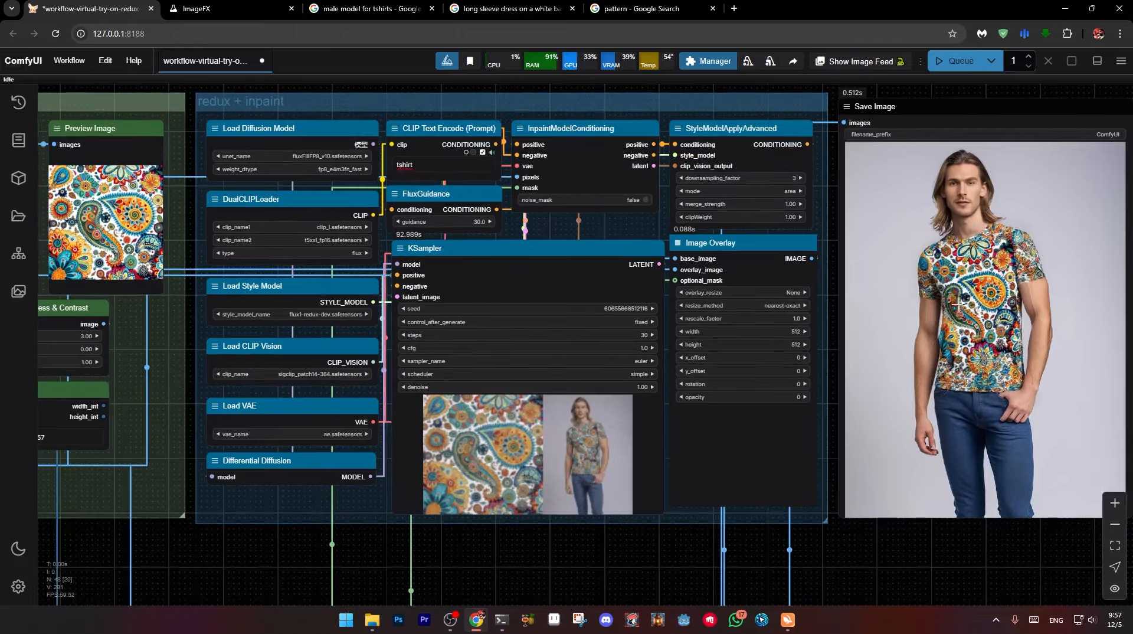
scroll(882, 561, down, 2)
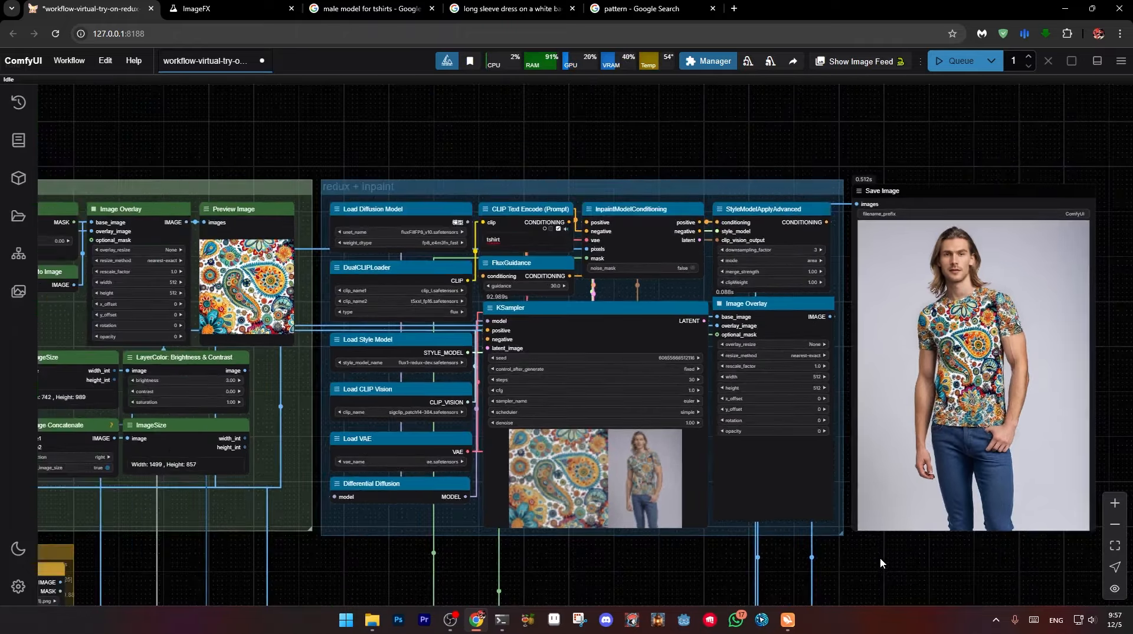
drag(881, 561, 575, 356)
scroll(622, 407, down, 3)
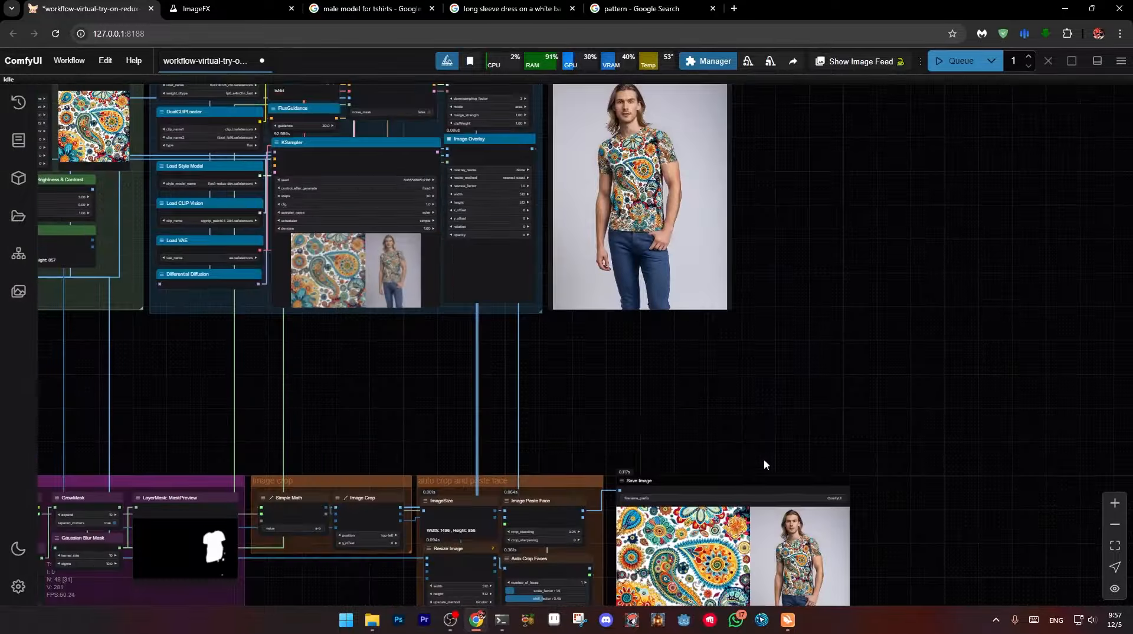
drag(765, 465, 766, 340)
scroll(771, 467, up, 9)
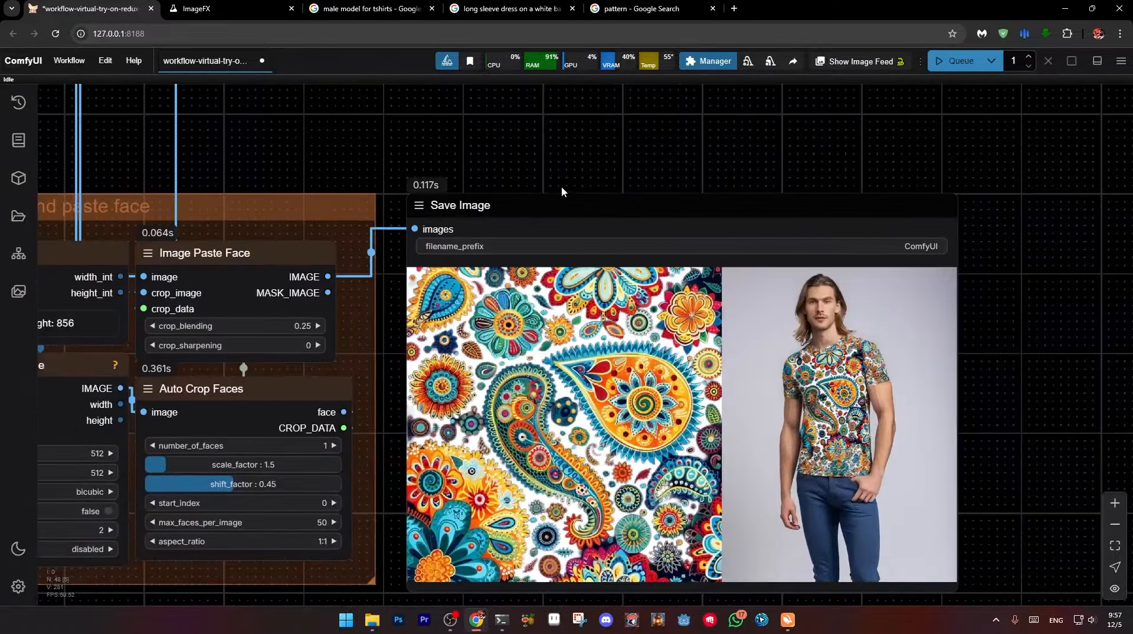
scroll(556, 187, down, 6)
drag(186, 106, 756, 511)
scroll(749, 507, down, 2)
drag(680, 466, 619, 469)
drag(513, 475, 634, 416)
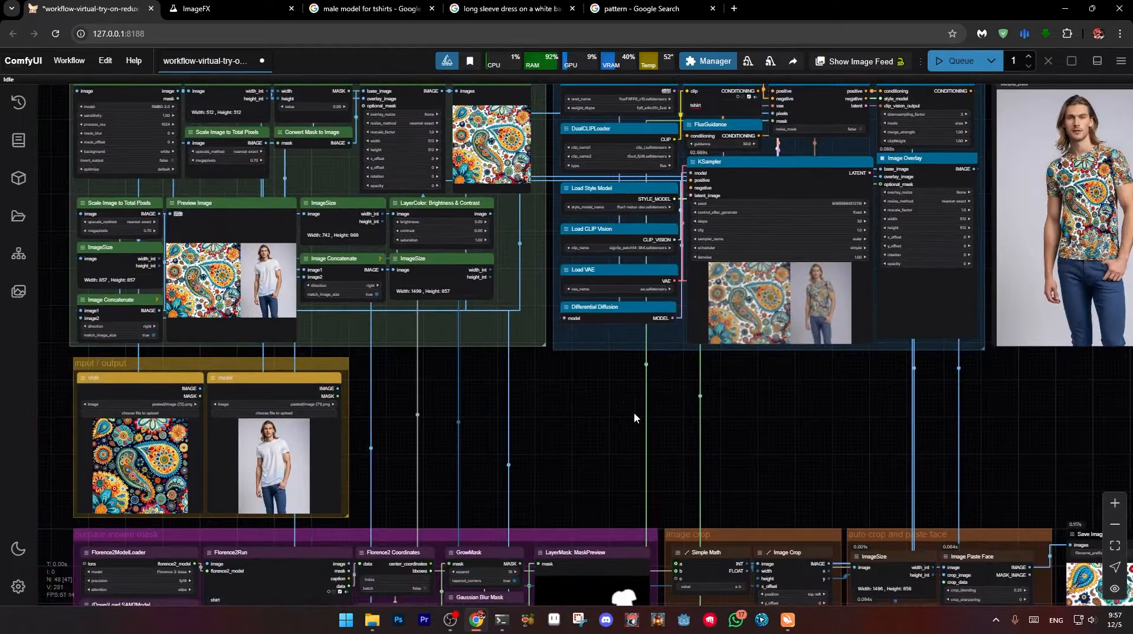
Examine the Florence2 and SAM2 settings in the prepare inpaint mask group and the input images above it
drag(583, 376, 621, 239)
drag(500, 336, 664, 193)
scroll(562, 201, up, 6)
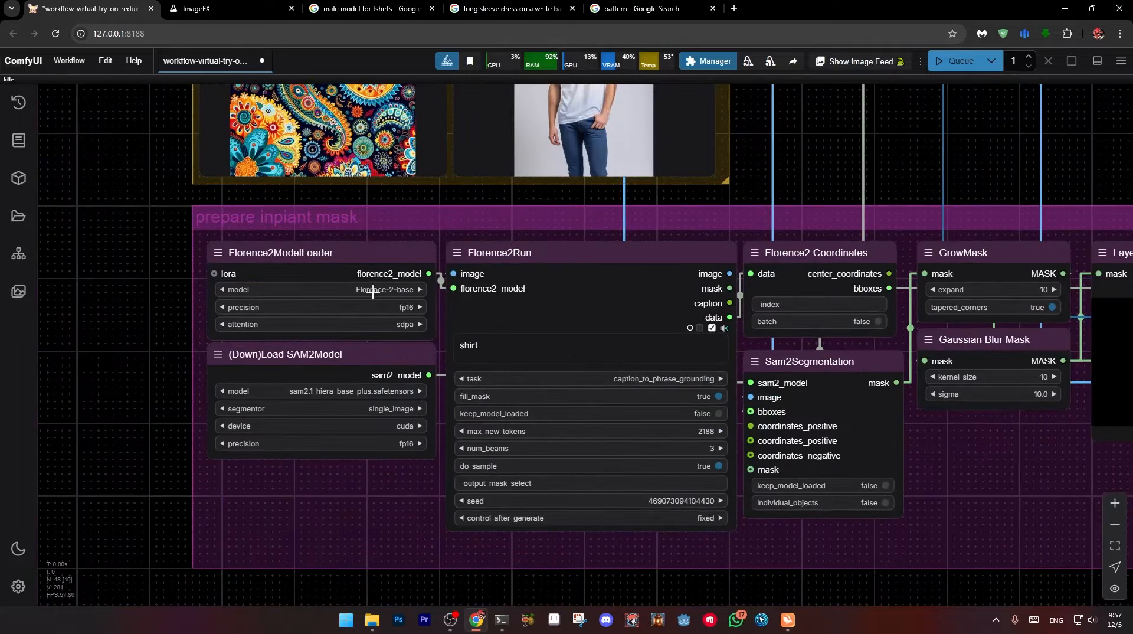
drag(374, 507, 246, 502)
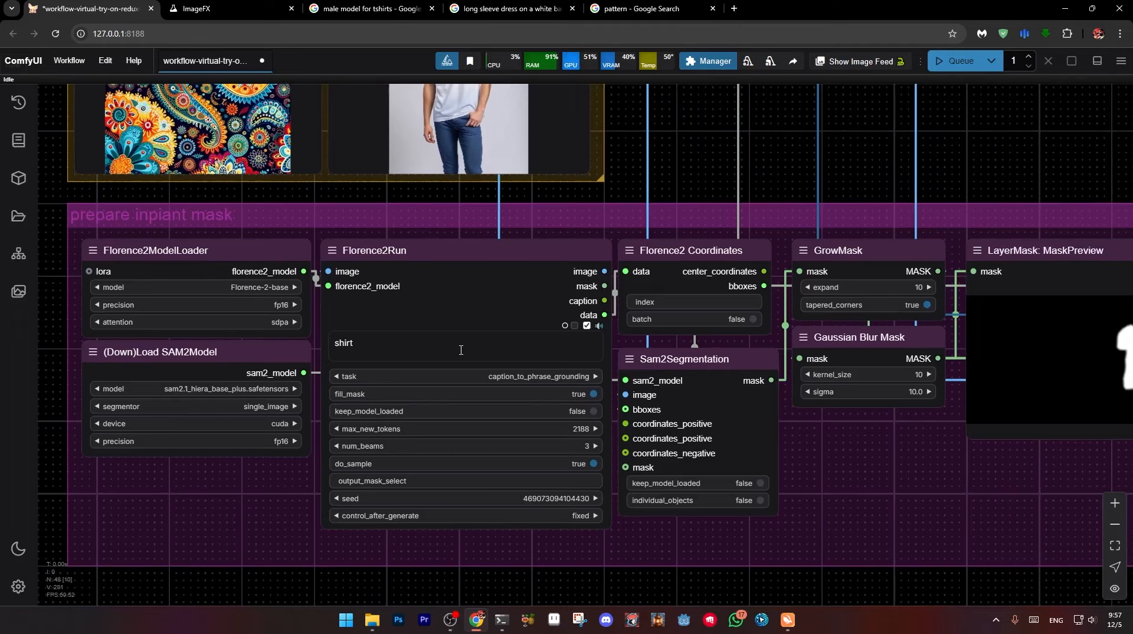
drag(759, 155, 766, 324)
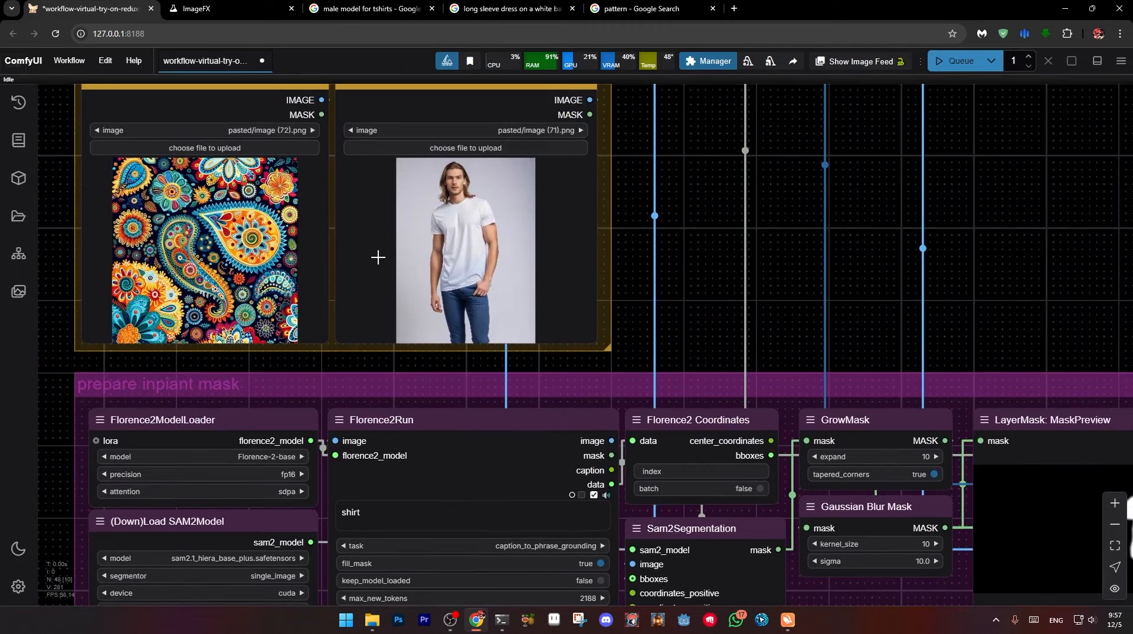
Switch to ImageFX and copy the full-body image of the woman in the gray hejab and long dark dress
key(ctrl+Tab)
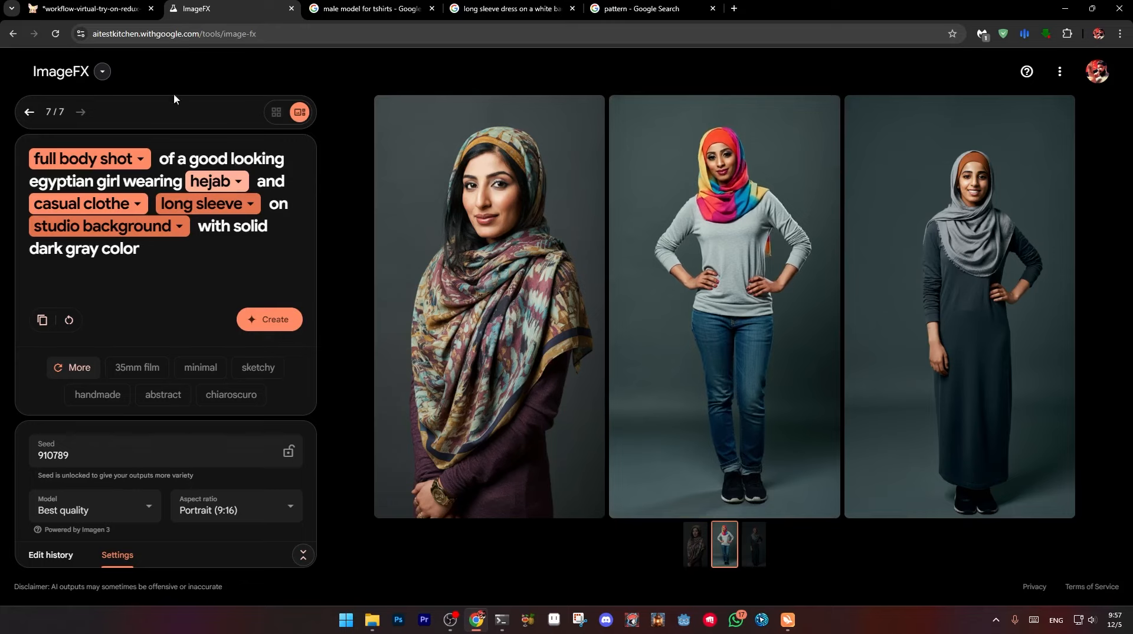
mouse_move(788, 620)
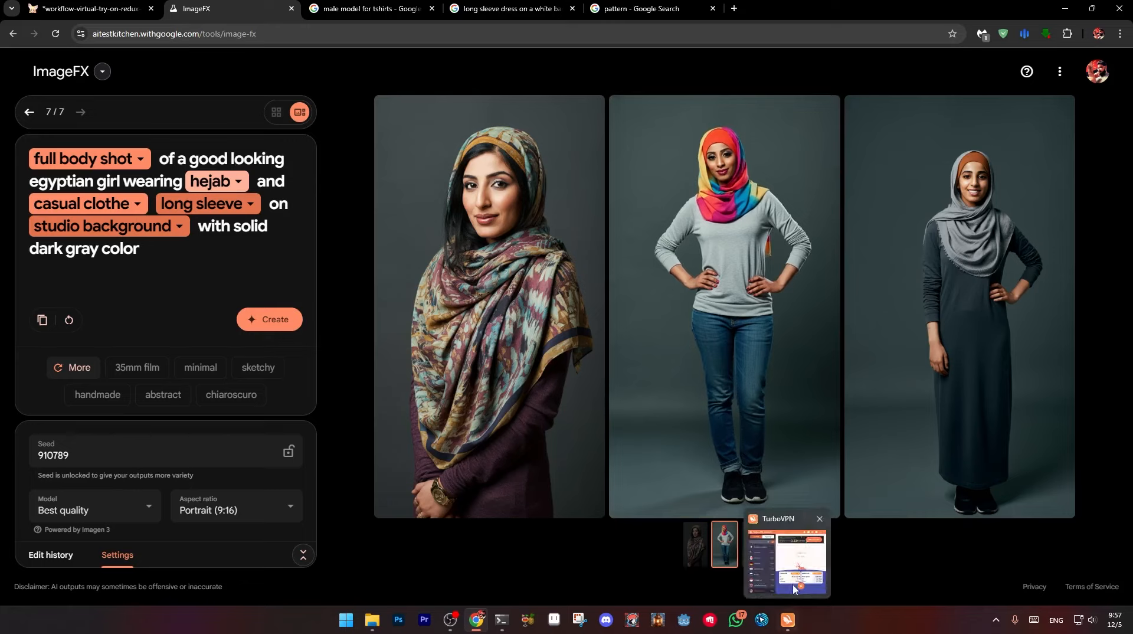
mouse_move(795, 587)
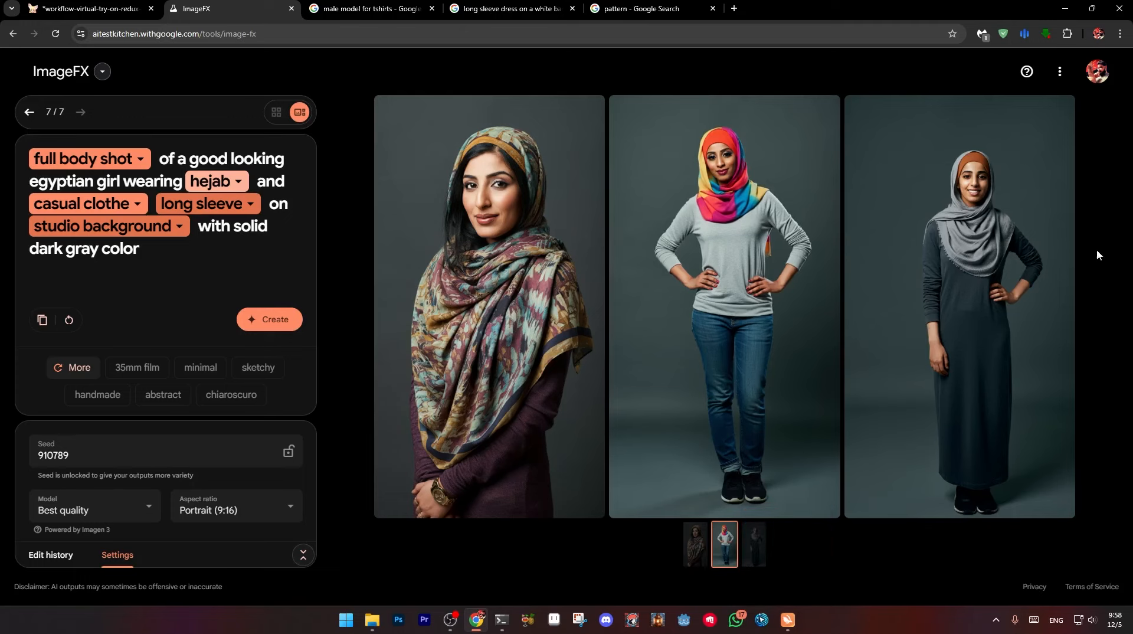
right_click(974, 284)
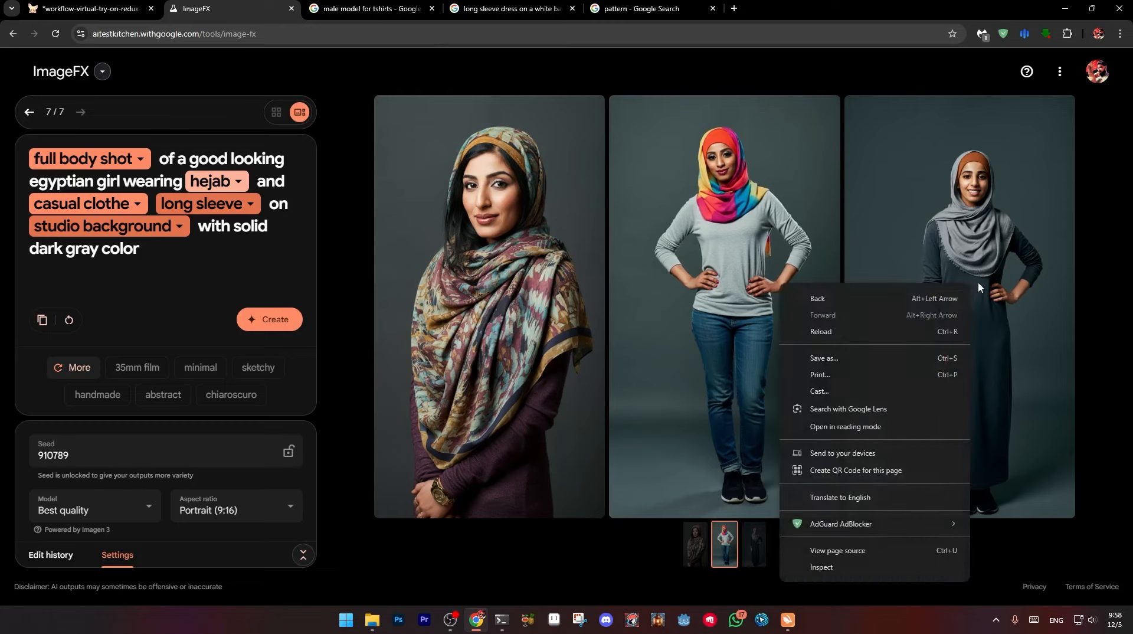
click(939, 232)
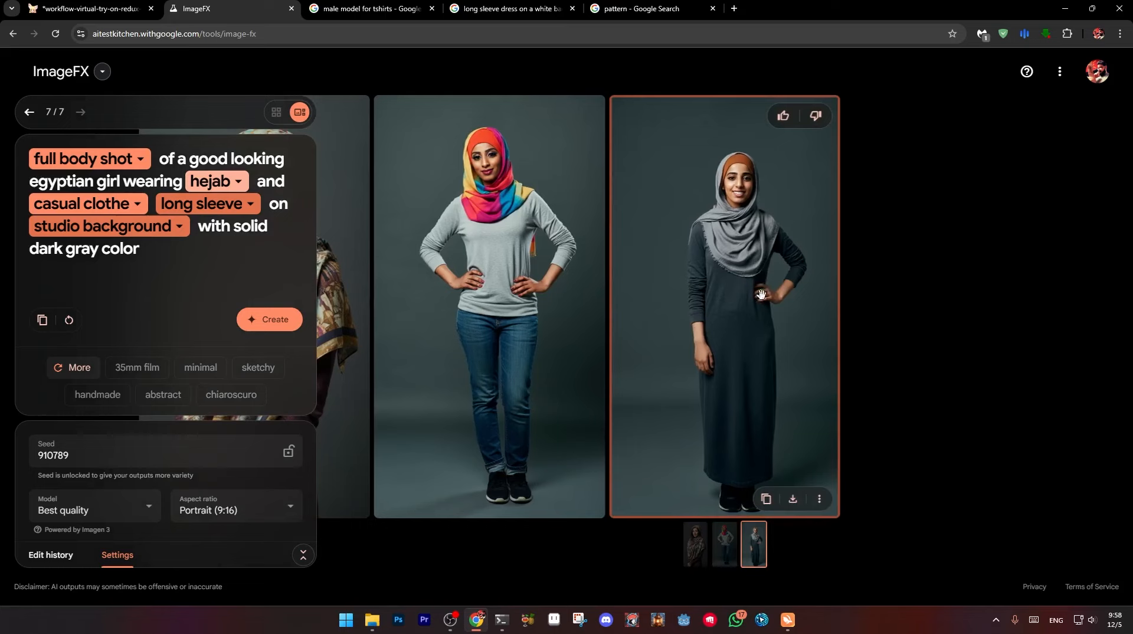
right_click(699, 349)
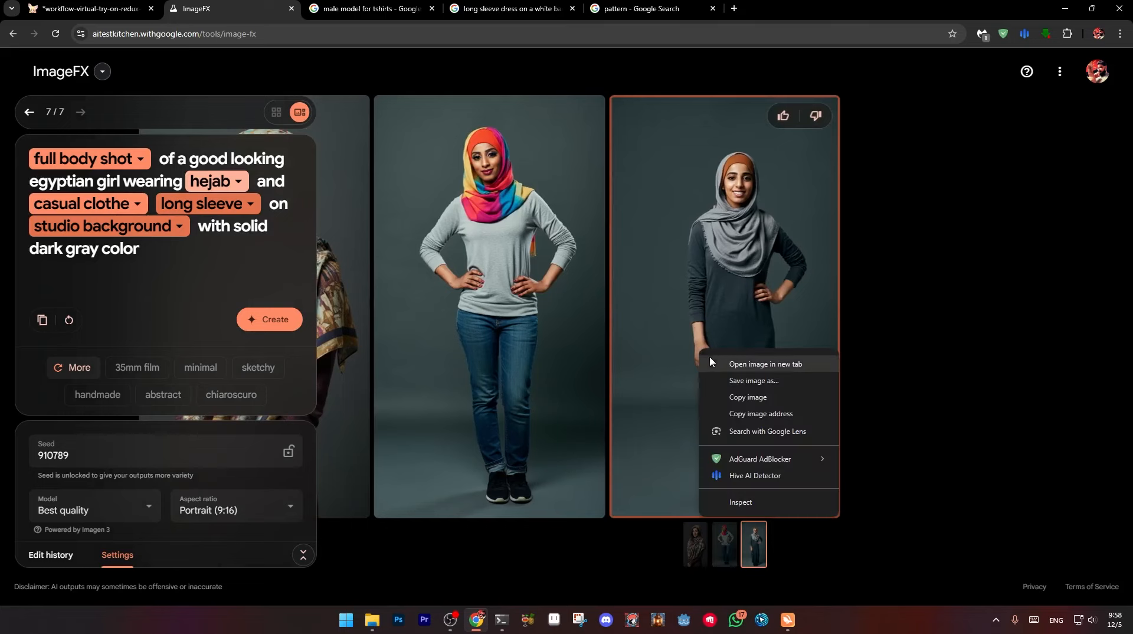
click(752, 399)
Return to ComfyUI and paste the copied woman's image into the model image node, replacing the male model
key(ctrl+1)
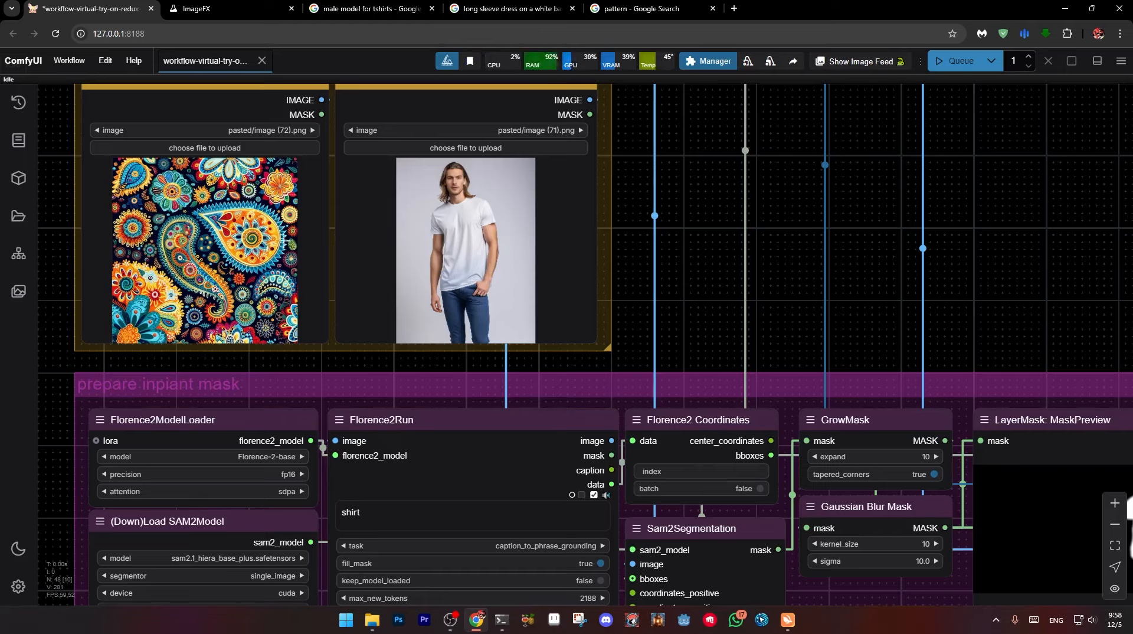
click(420, 114)
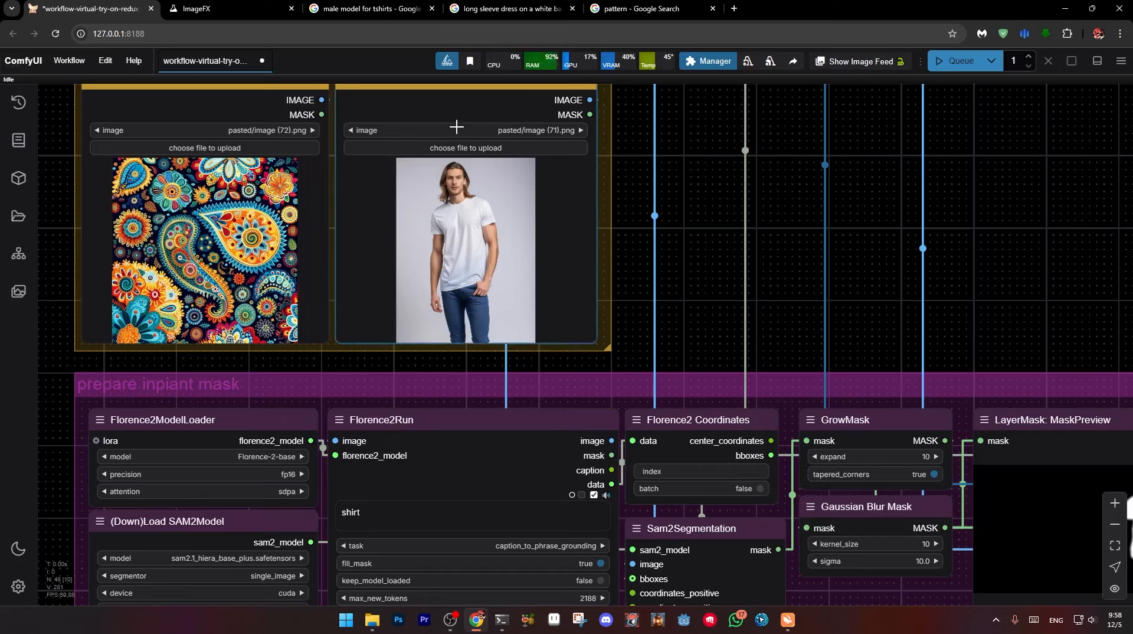
key(ctrl+v)
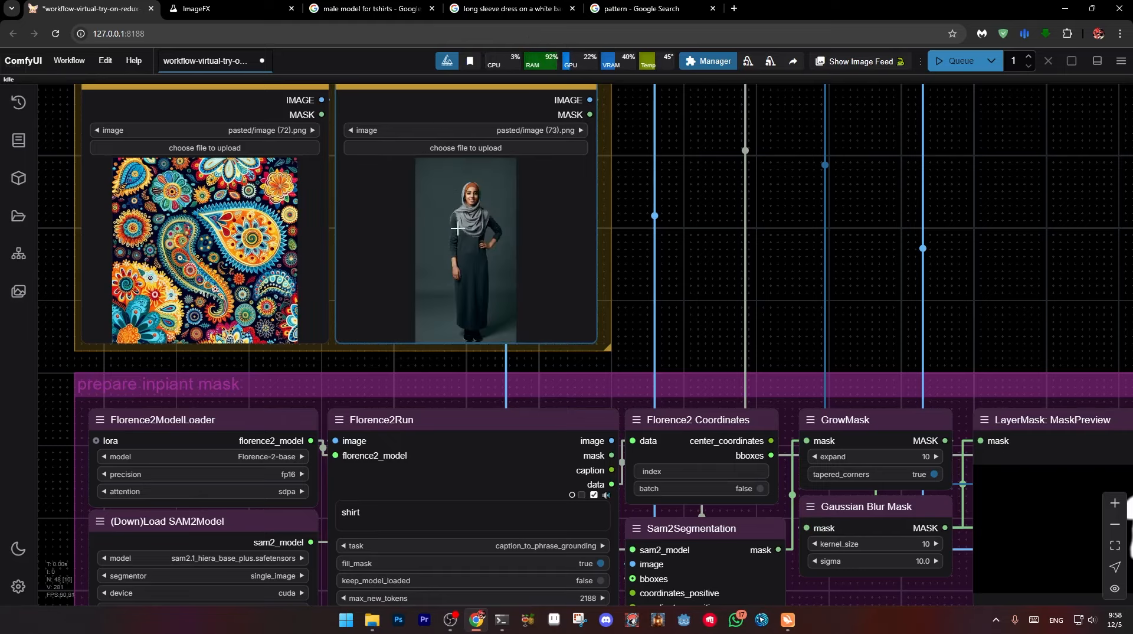
Copy the green patterned maxi dress from the long sleeve dress image search and paste it into ComfyUI's cloth node
click(512, 11)
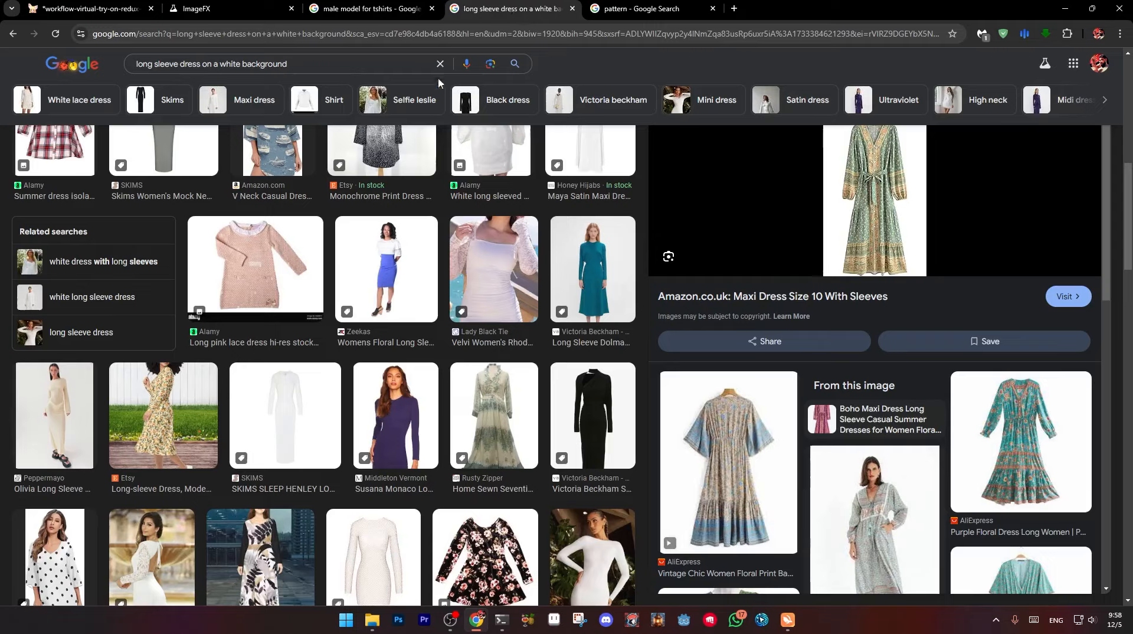
right_click(885, 189)
click(920, 369)
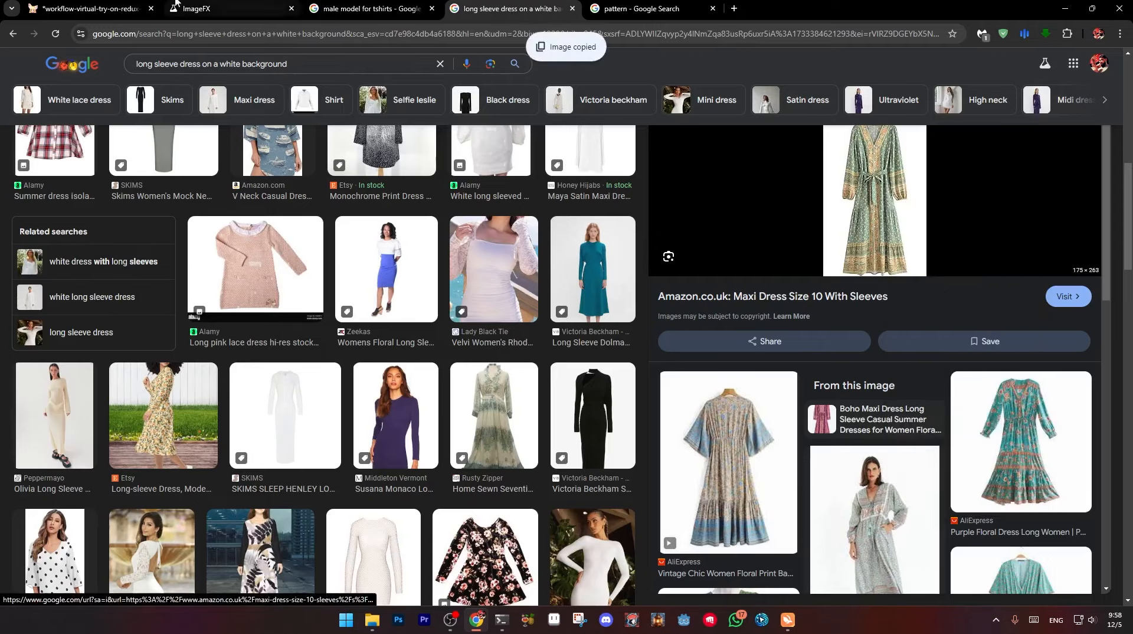
click(88, 8)
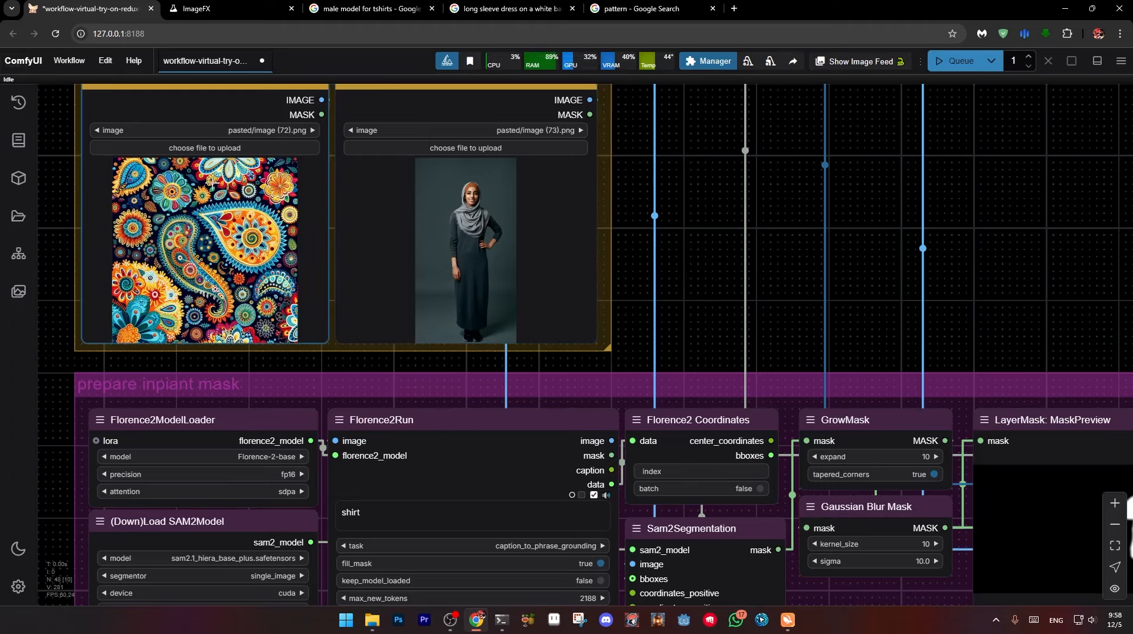
key(ctrl+v)
Change the Florence2Run text prompt from "shirt" to "dress" in the prepare inpaint mask group
scroll(295, 239, down, 4)
drag(670, 244, 706, 140)
scroll(742, 247, up, 2)
drag(686, 186, 738, 165)
scroll(671, 225, up, 2)
drag(318, 356, 260, 359)
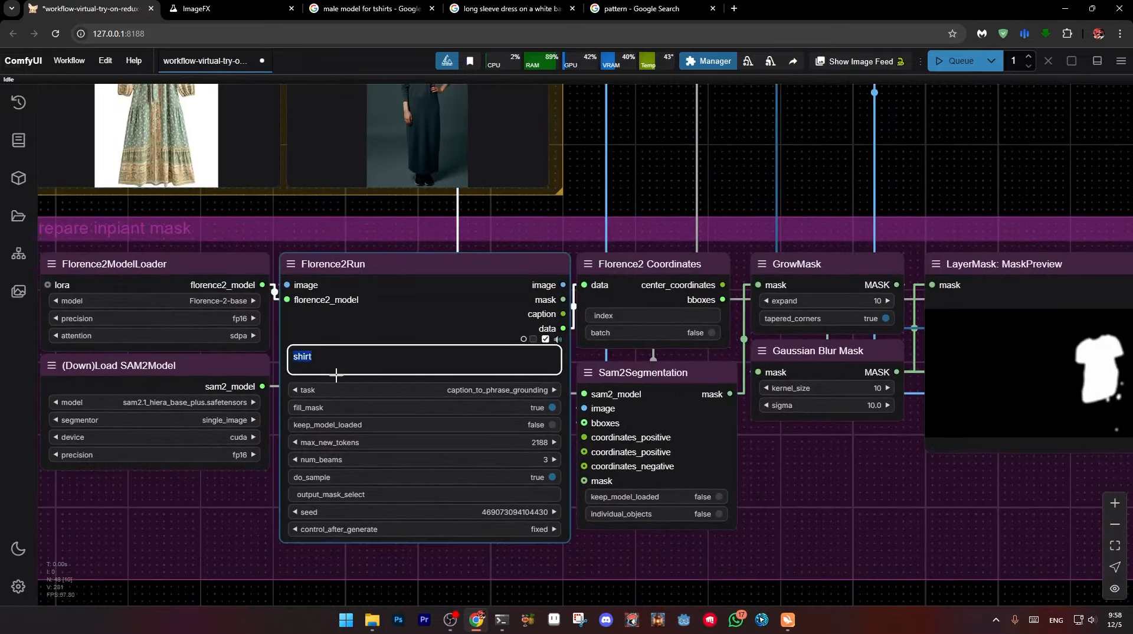
text(fress)
drag(338, 375, 264, 349)
text(dr)
Clear the CLIP Text Encode prompt in the redux + inpaint group so that it is empty
scroll(645, 189, down, 4)
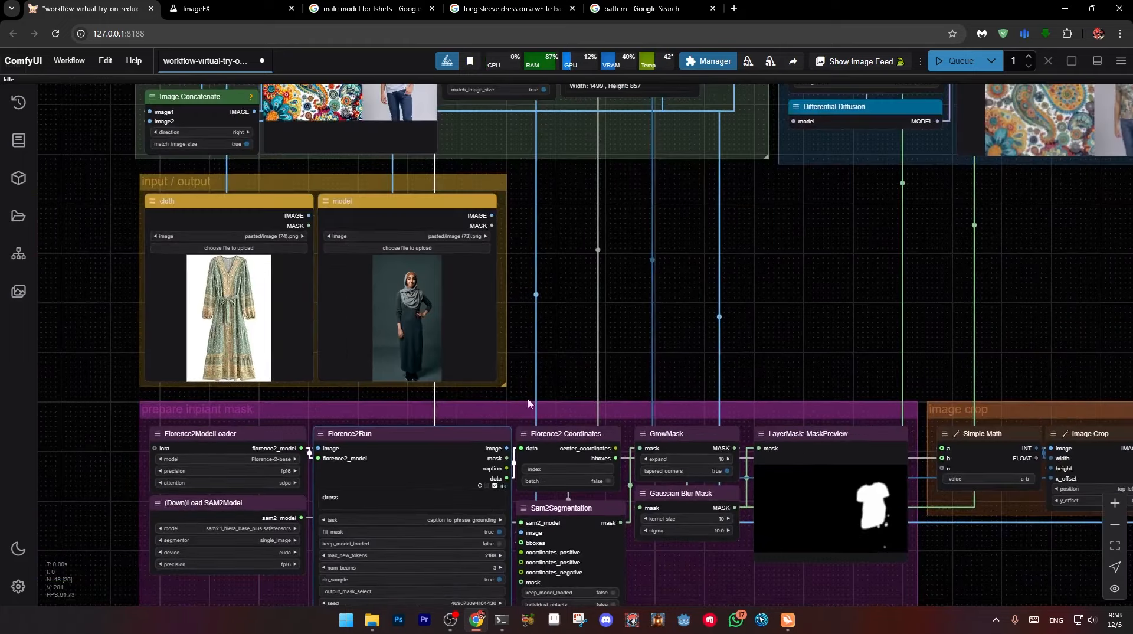
scroll(614, 354, down, 3)
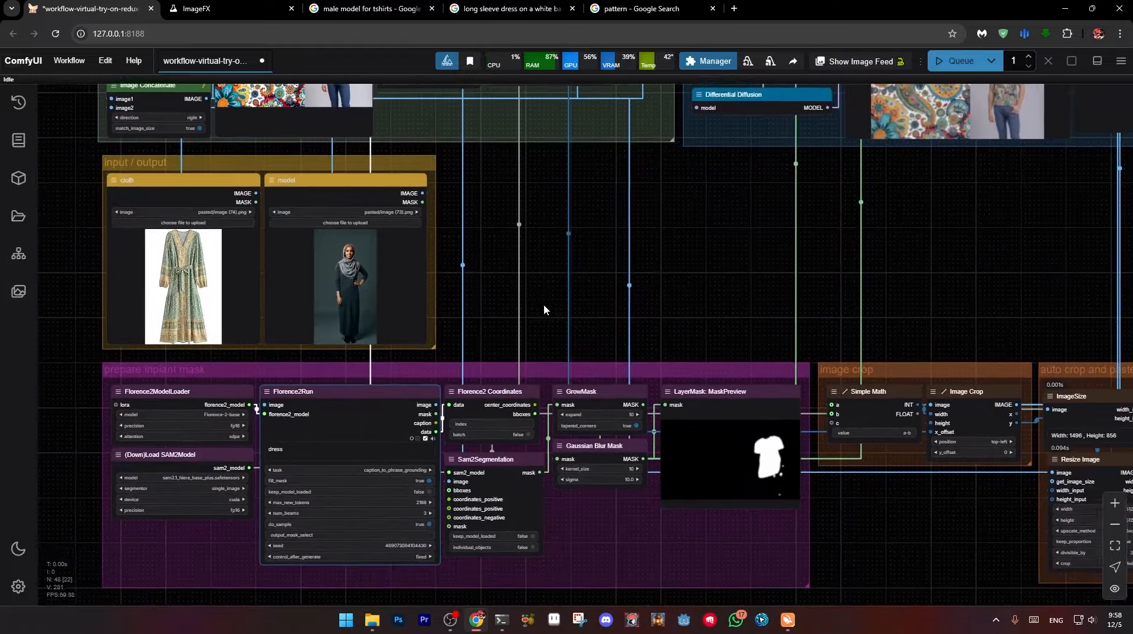
scroll(563, 230, up, 5)
scroll(563, 229, right, 2)
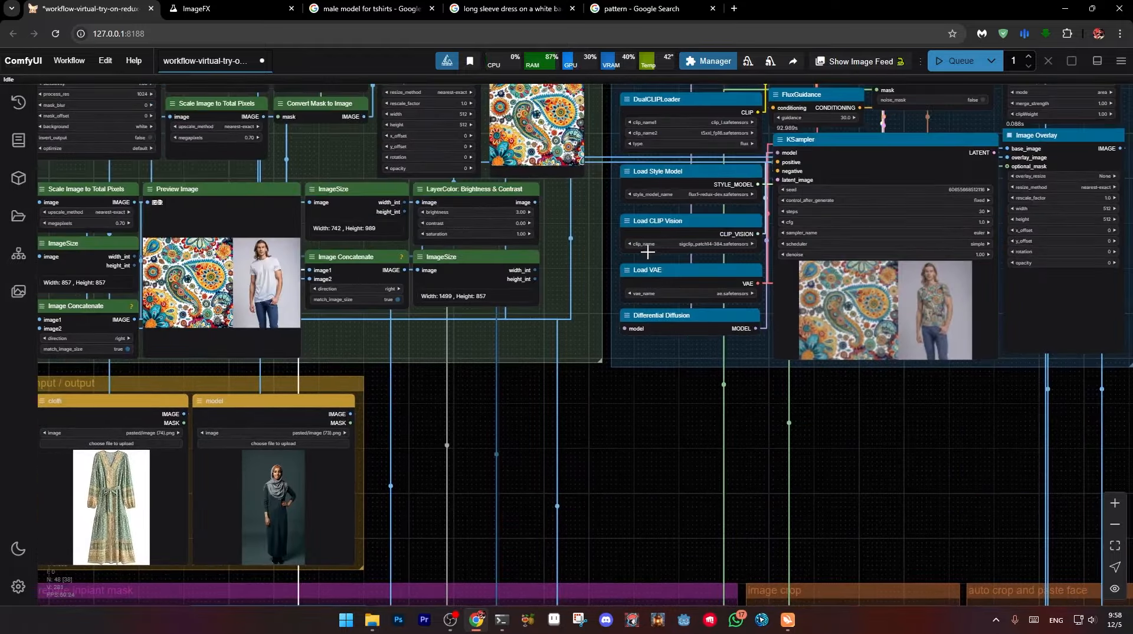
scroll(710, 180, up, 4)
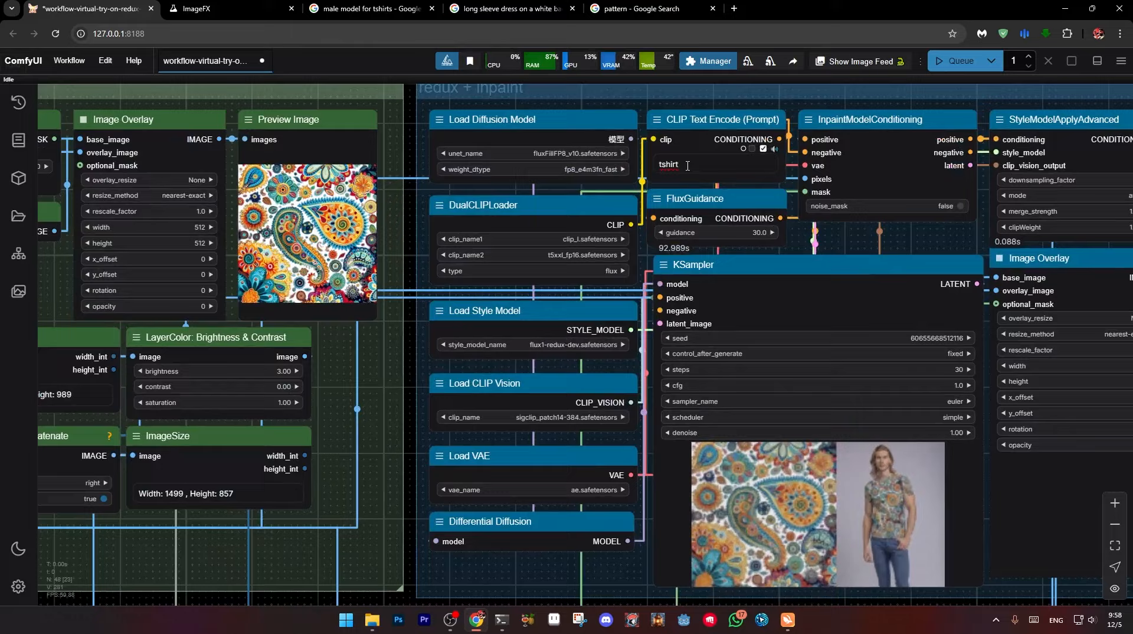
click(688, 166)
key(ctrl+a)
key(BackSpace)
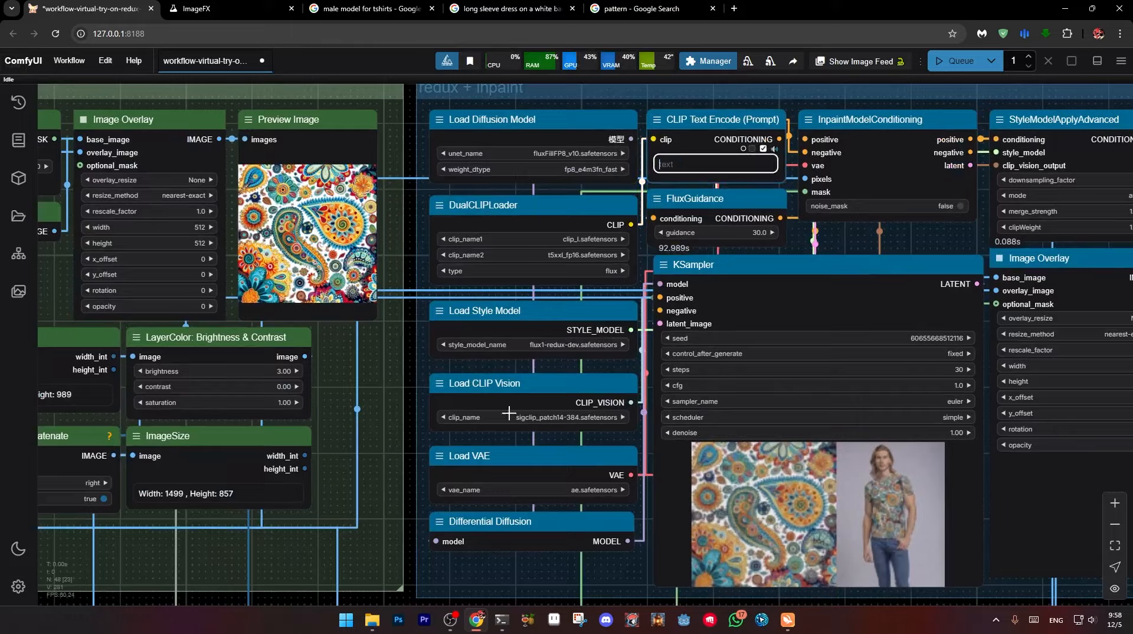
Queue the workflow with the dress inputs, check the generated mask preview, and cancel the run
scroll(433, 550, down, 4)
scroll(434, 550, left, 3)
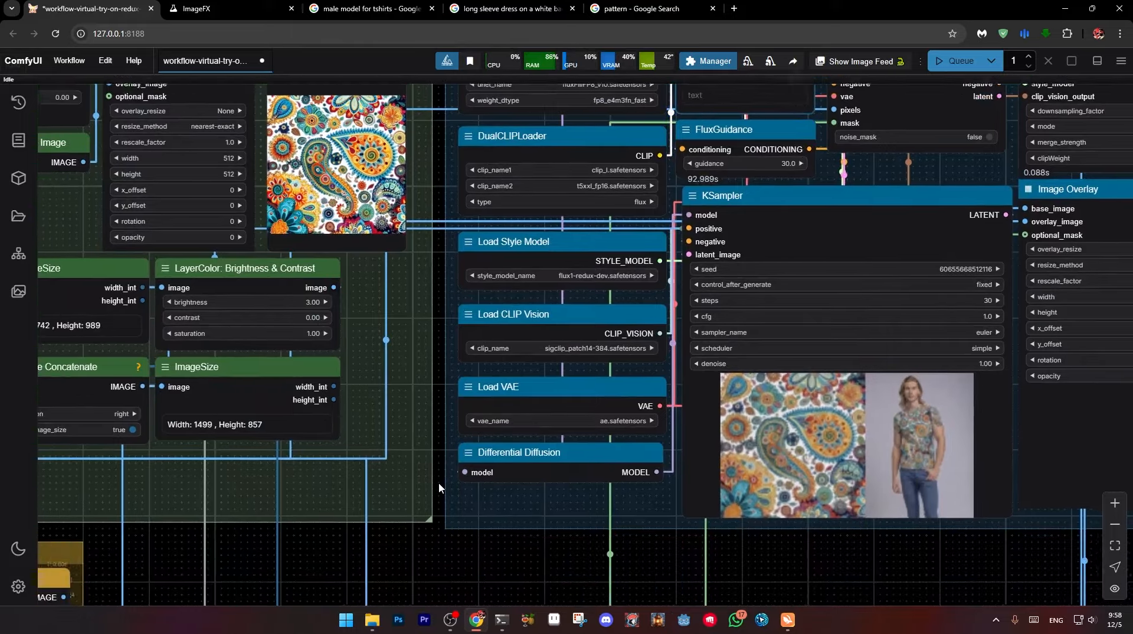
scroll(464, 409, down, 10)
scroll(666, 304, left, 8)
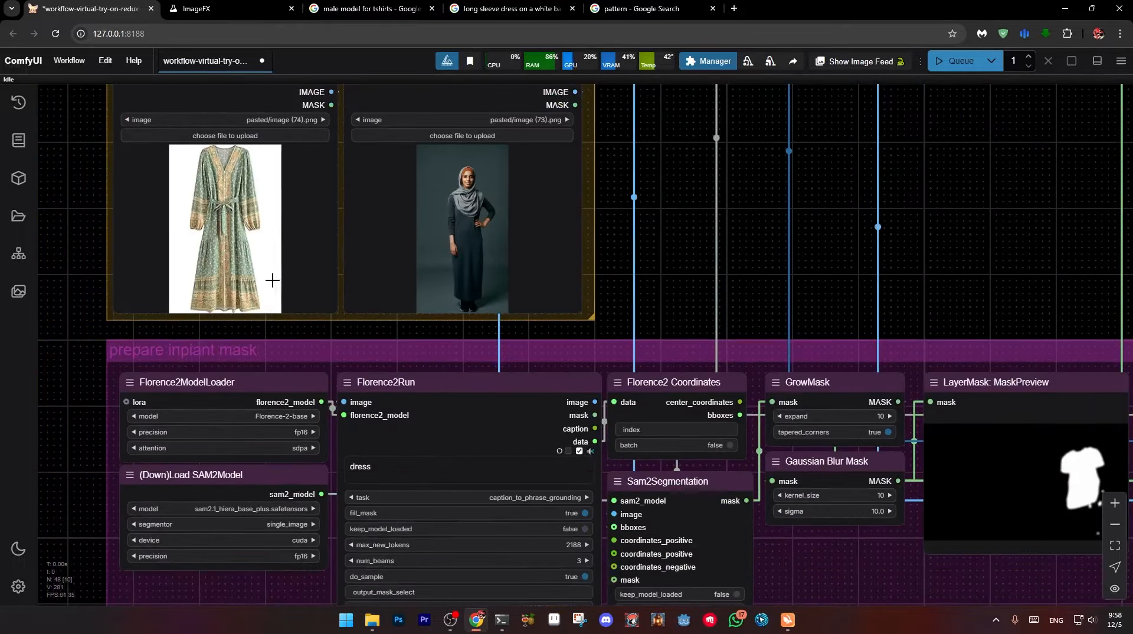
scroll(582, 232, down, 2)
scroll(568, 261, right, 4)
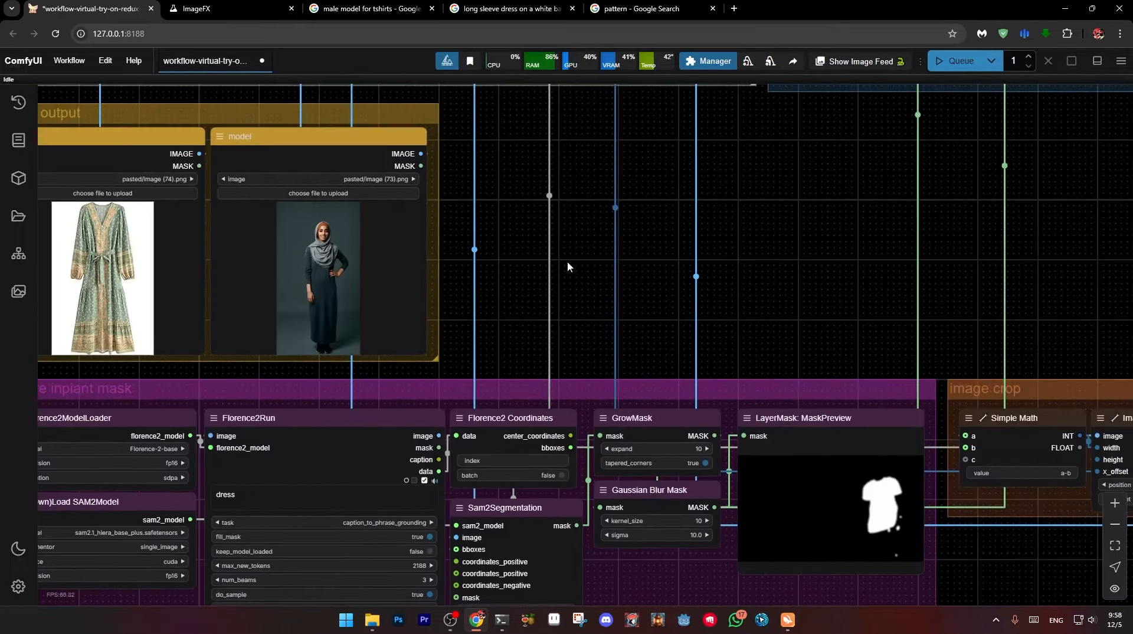
scroll(654, 236, left, 1)
click(951, 61)
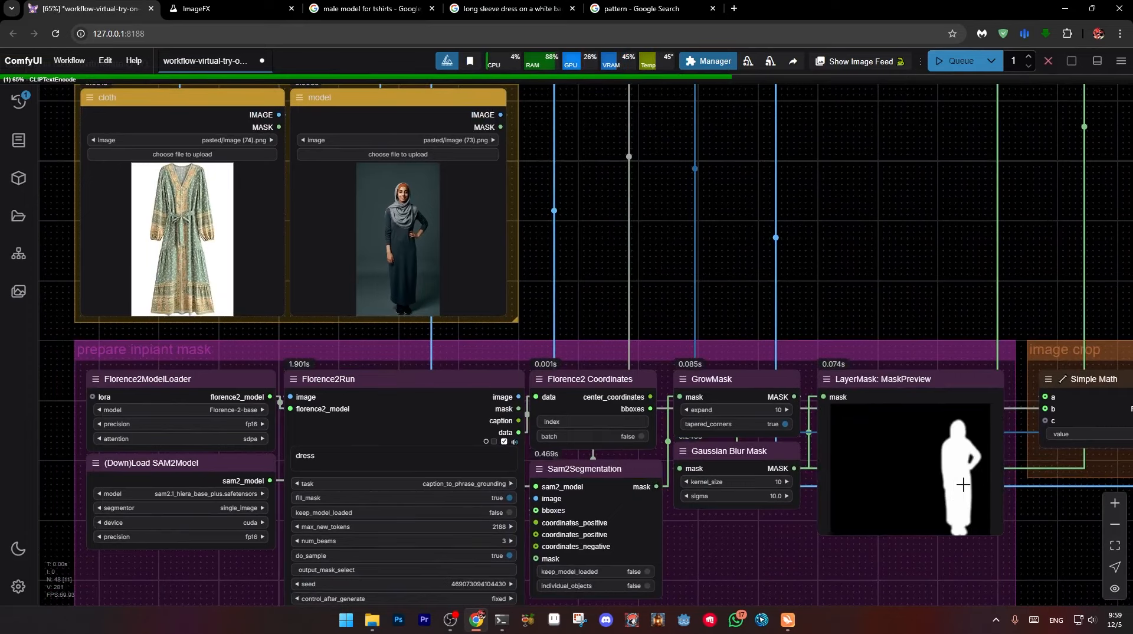
click(1049, 61)
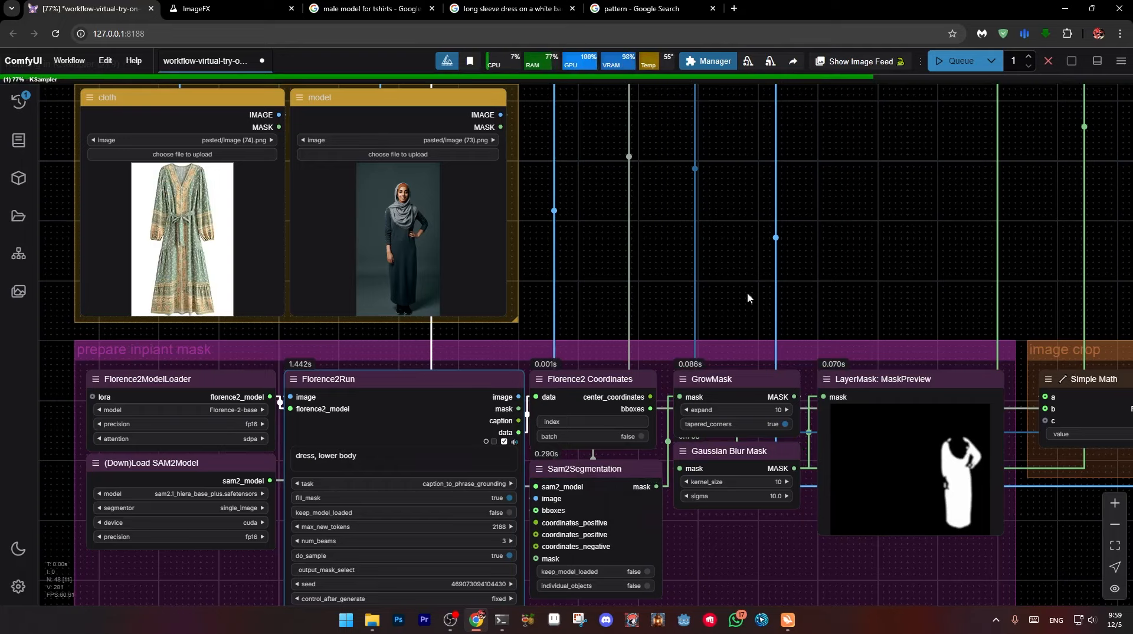
Examine the dress try-on in both Save Image outputs, comparing the source dress with the dressed woman up close
scroll(747, 292, down, 4)
drag(863, 187, 473, 433)
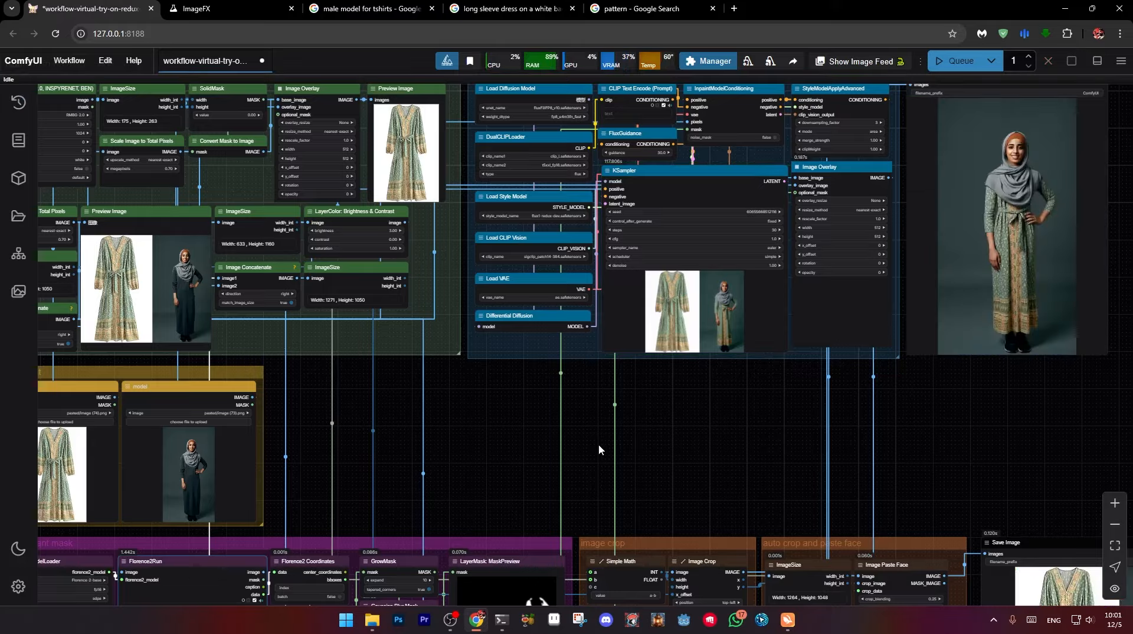
drag(713, 420, 408, 248)
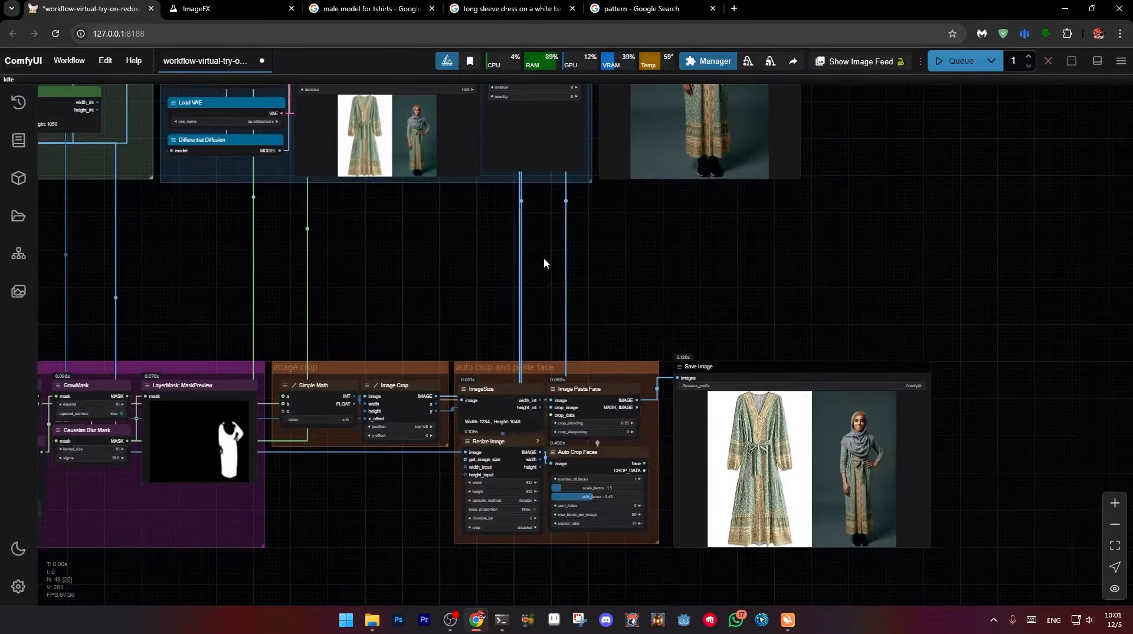
drag(823, 316, 774, 86)
scroll(761, 252, up, 7)
scroll(752, 251, up, 3)
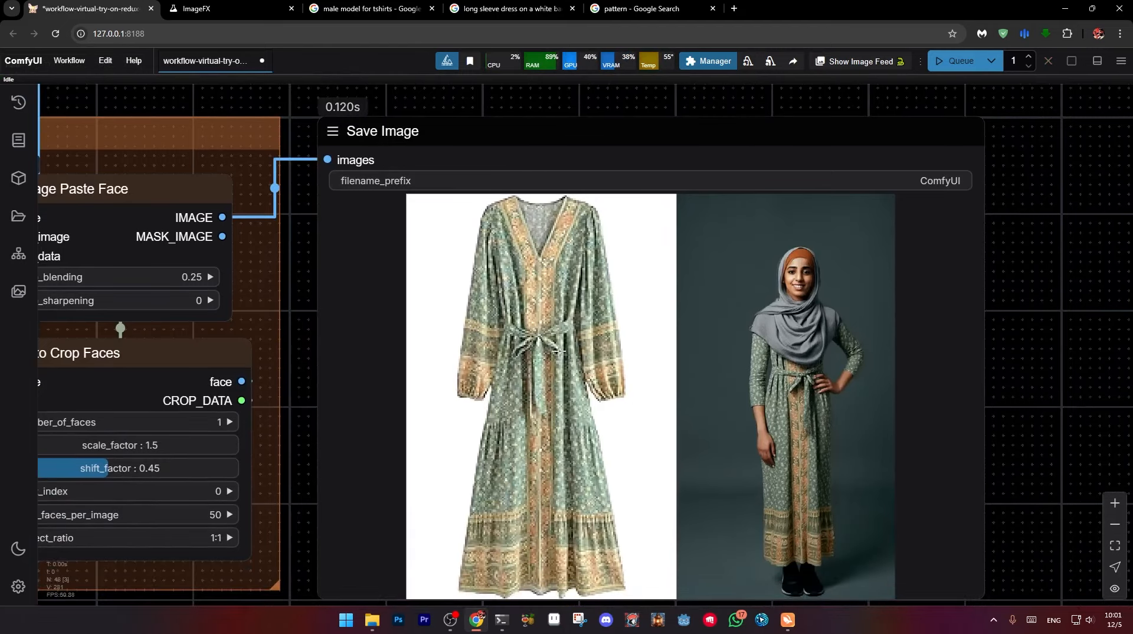
scroll(560, 367, down, 1)
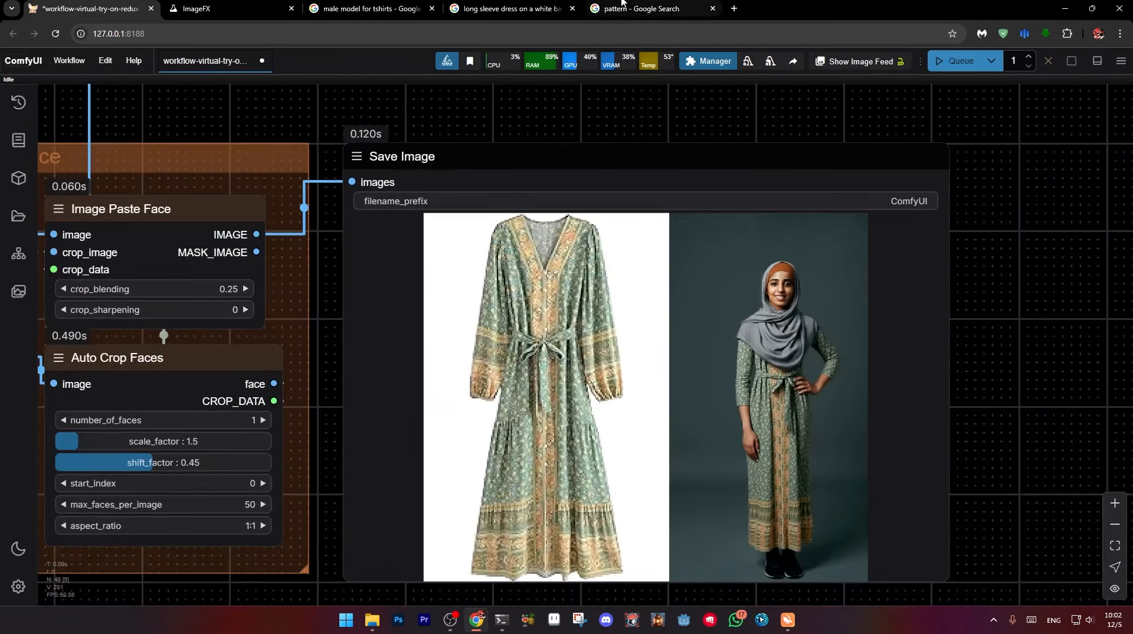
Look over the pattern and long sleeve dress search pages in the browser, and return to the ComfyUI workflow
click(621, 7)
click(494, 7)
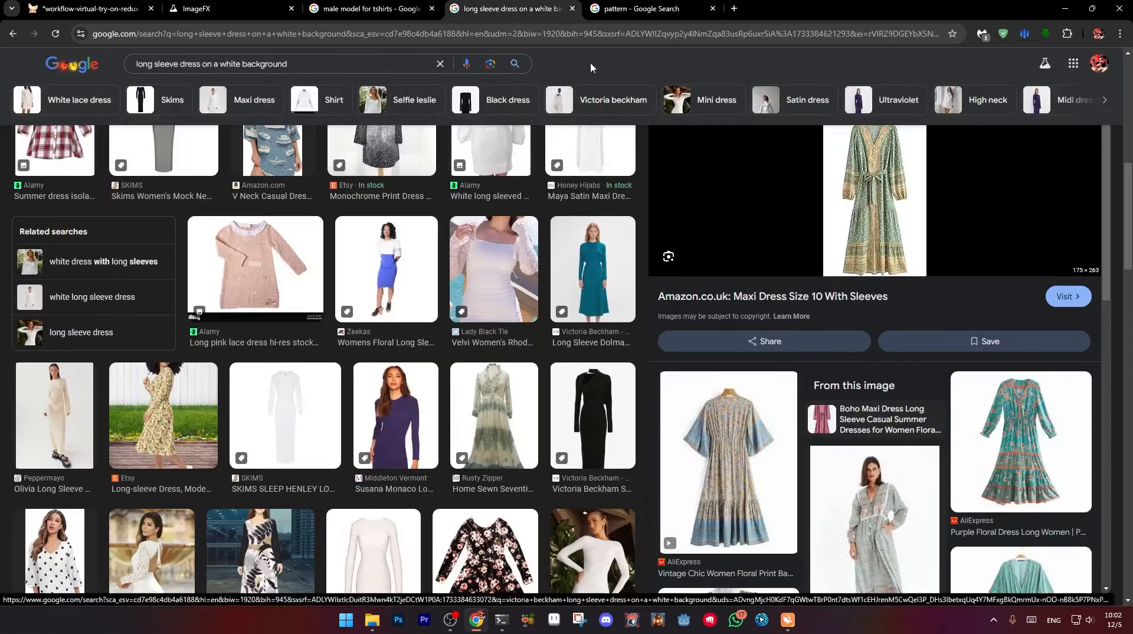
click(640, 8)
click(88, 8)
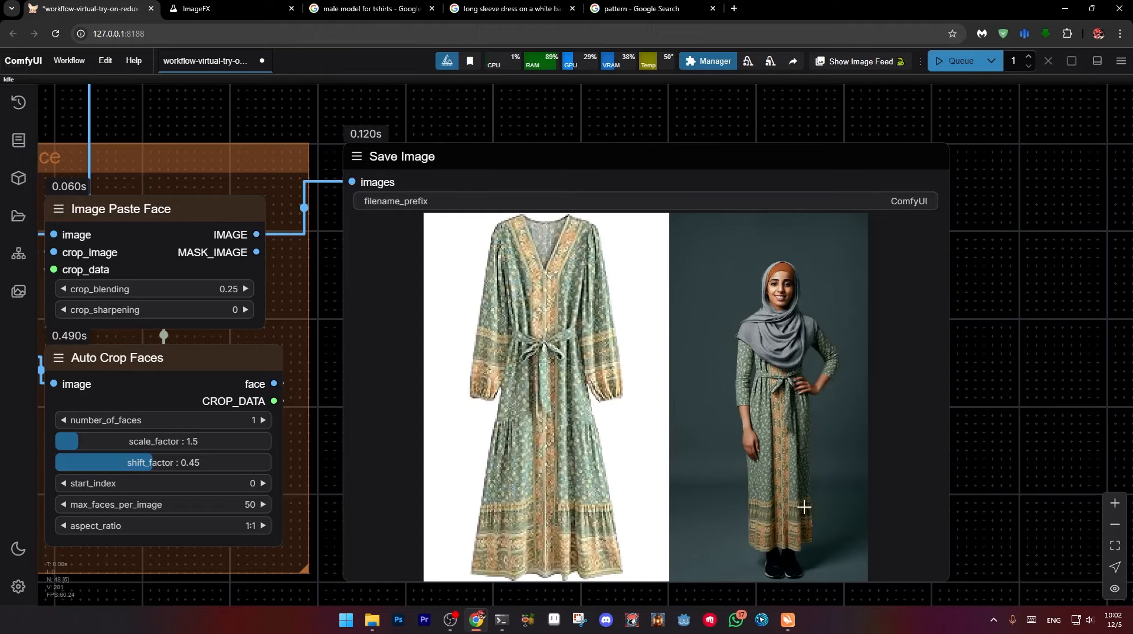
Review the whole workflow layout, from the cloth and model inputs to the mask preview and final dress output
scroll(805, 519, down, 4)
drag(584, 206, 904, 526)
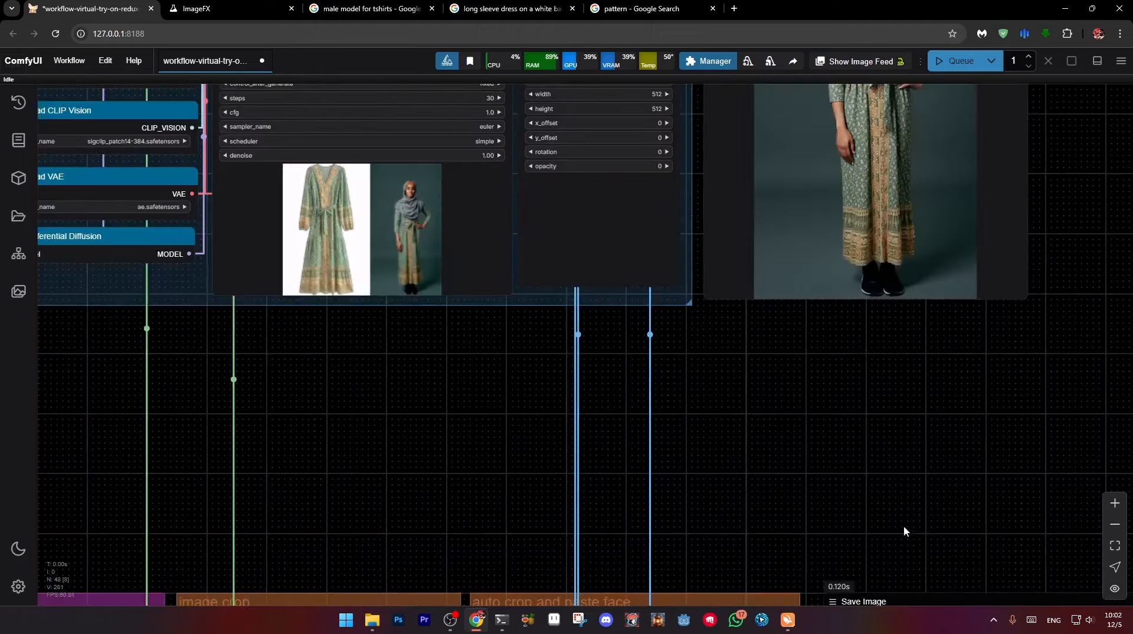
scroll(856, 505, down, 6)
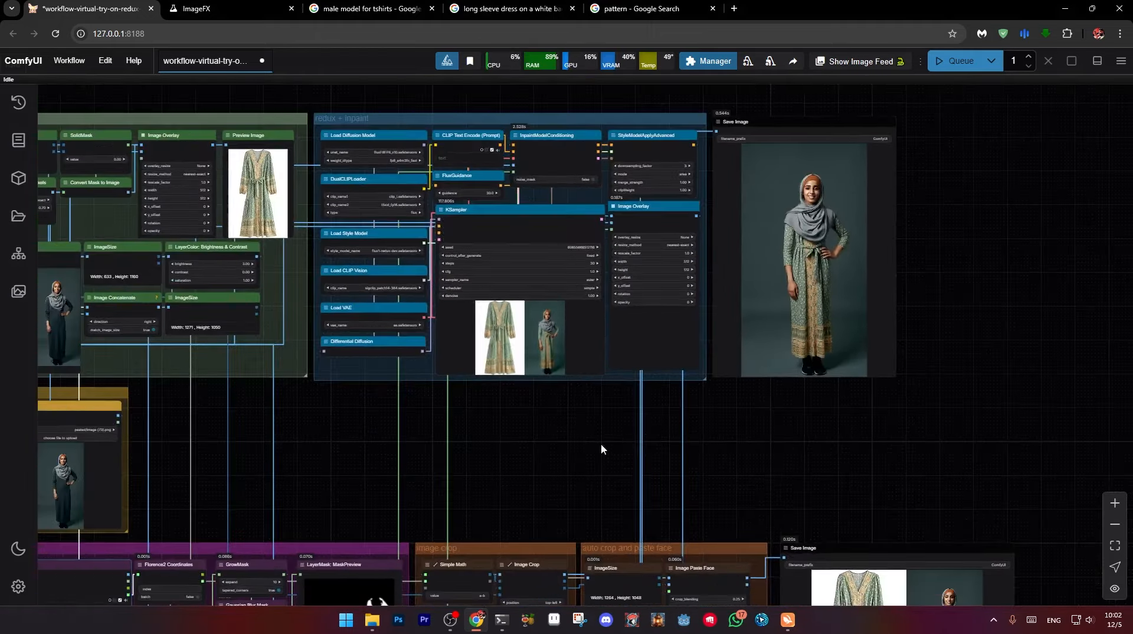
drag(602, 445, 743, 418)
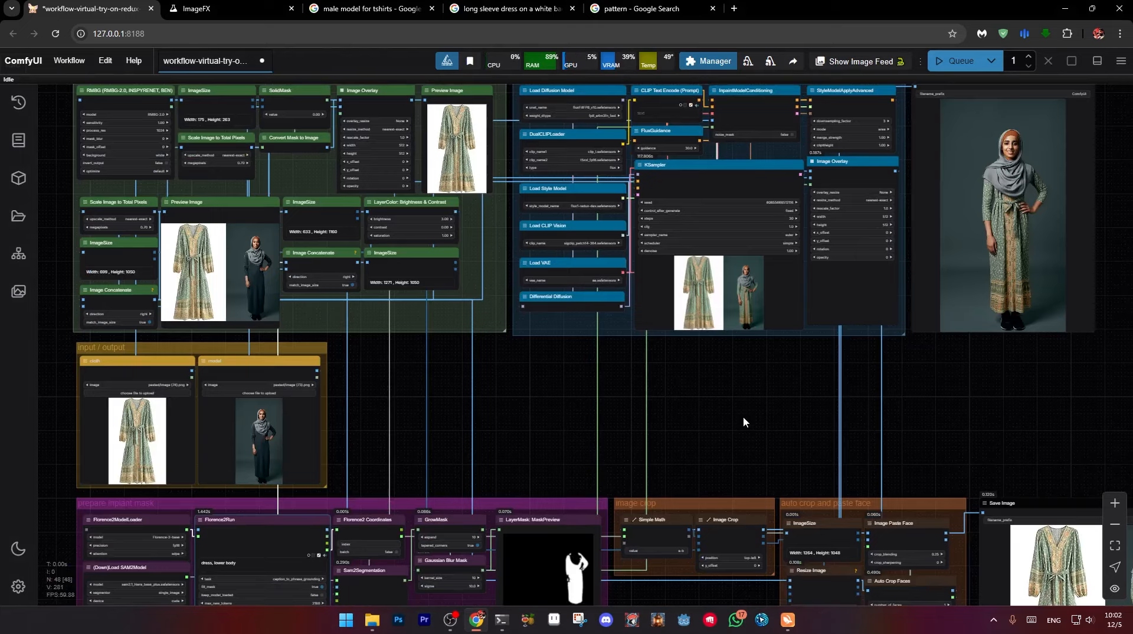
Switch to the "male model for tshirts" image search and copy the picture of the man in a black crew neck t-shirt
drag(678, 419, 635, 444)
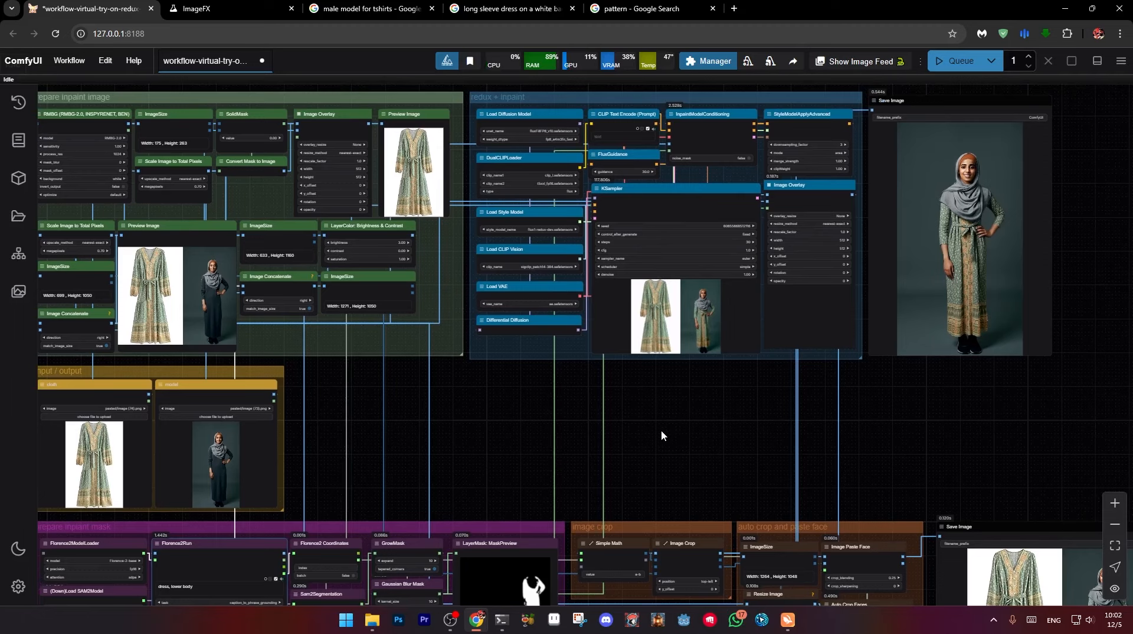
click(361, 10)
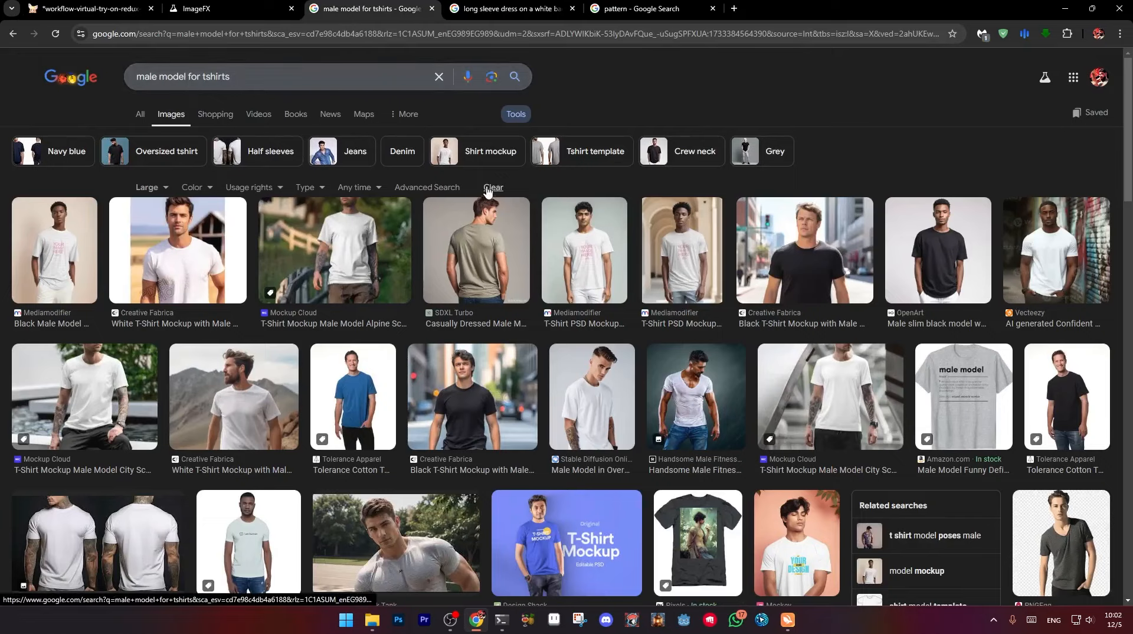
click(164, 188)
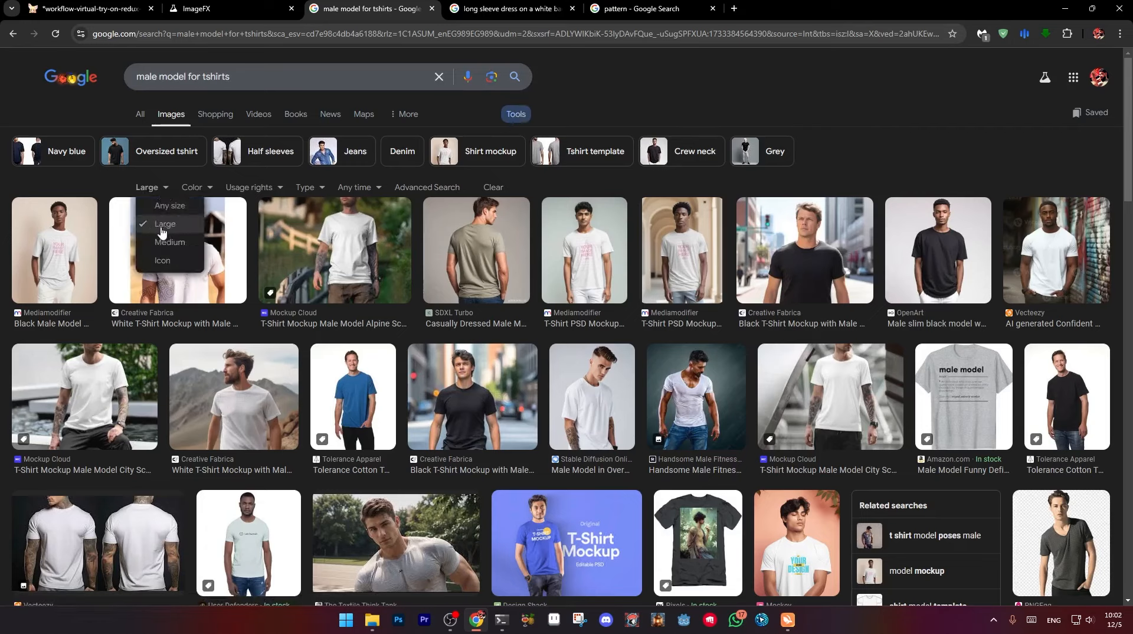
click(758, 77)
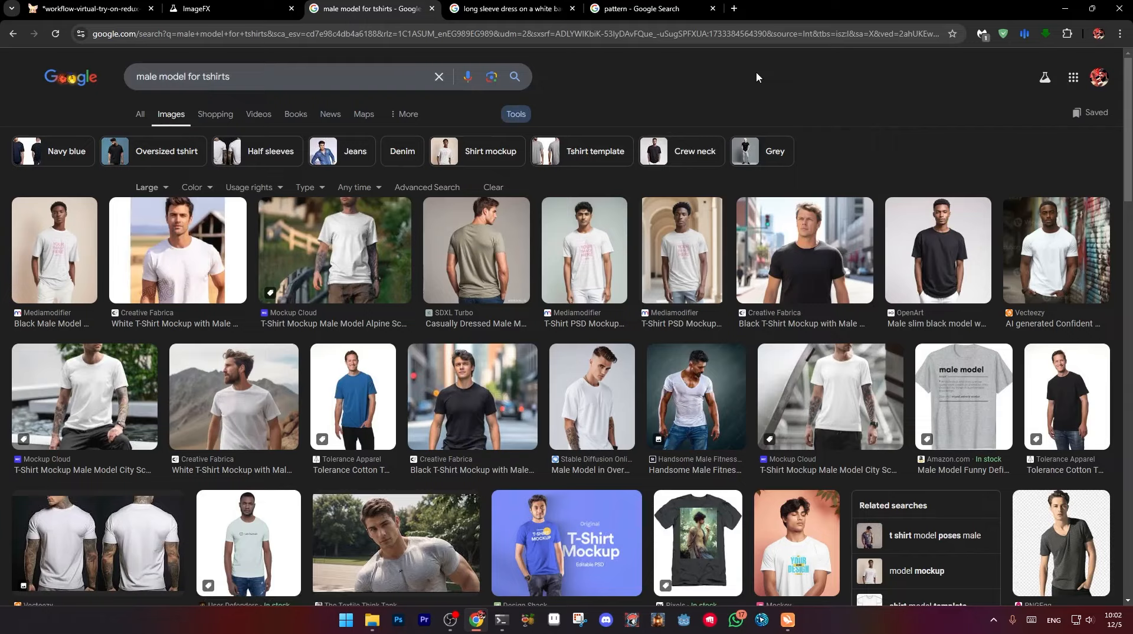
click(944, 255)
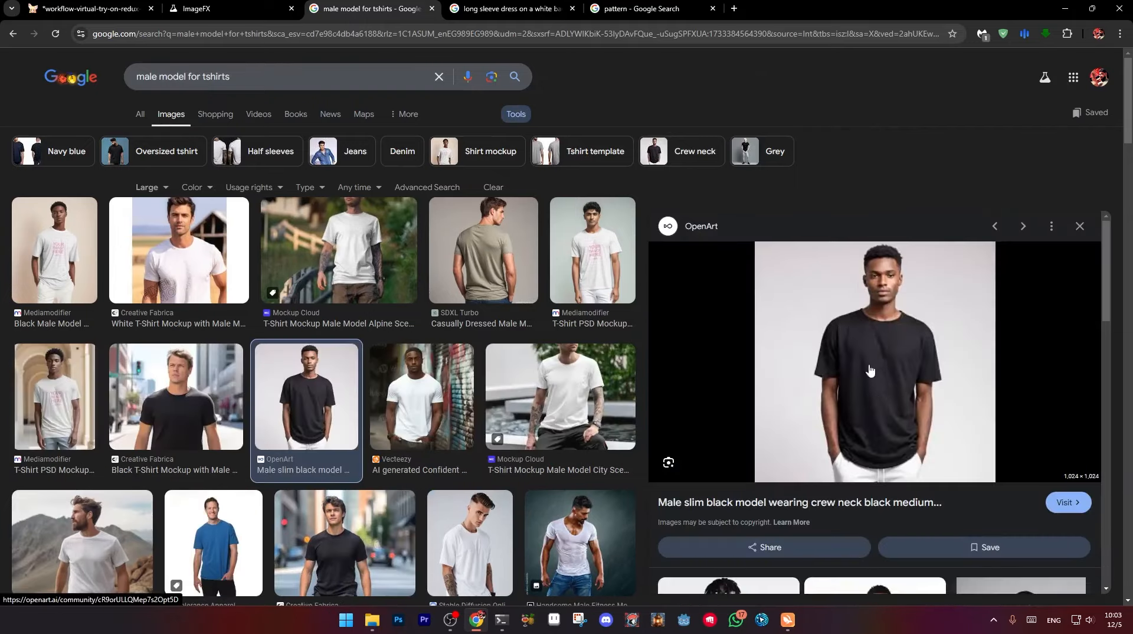
right_click(901, 379)
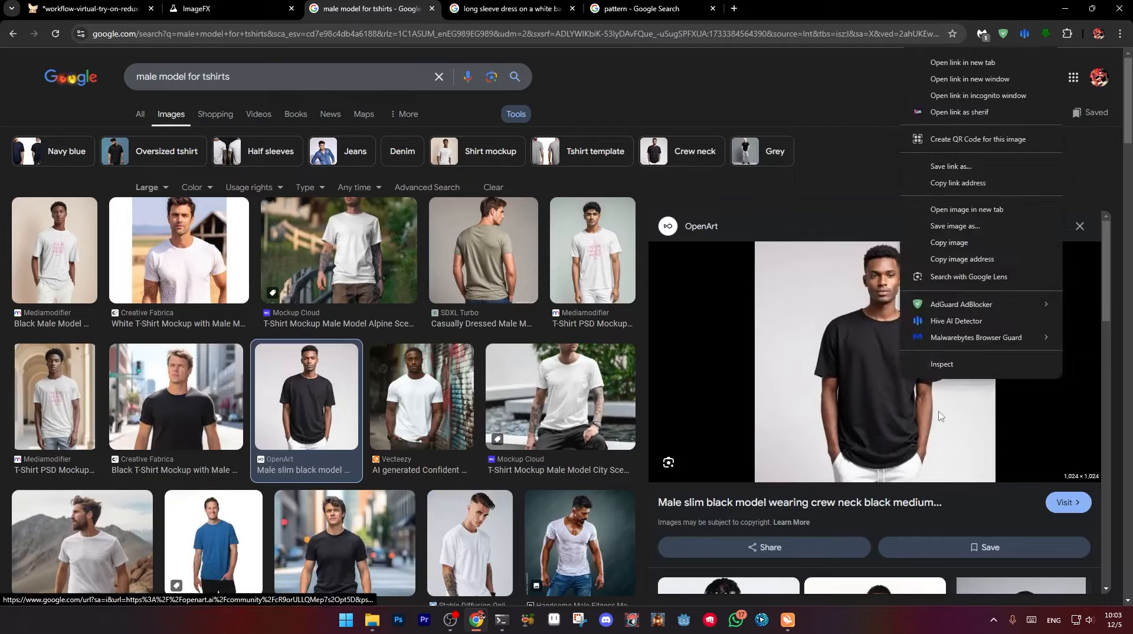
click(950, 243)
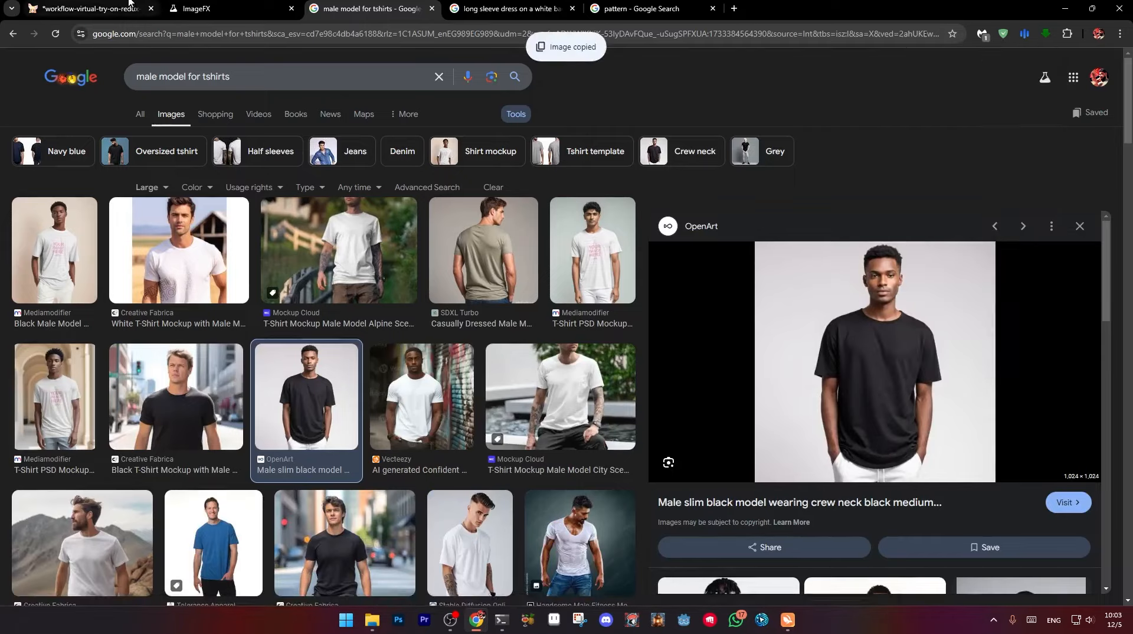
Return to the ComfyUI workflow and paste the copied t-shirt model picture into the model node
click(88, 8)
drag(192, 417, 506, 359)
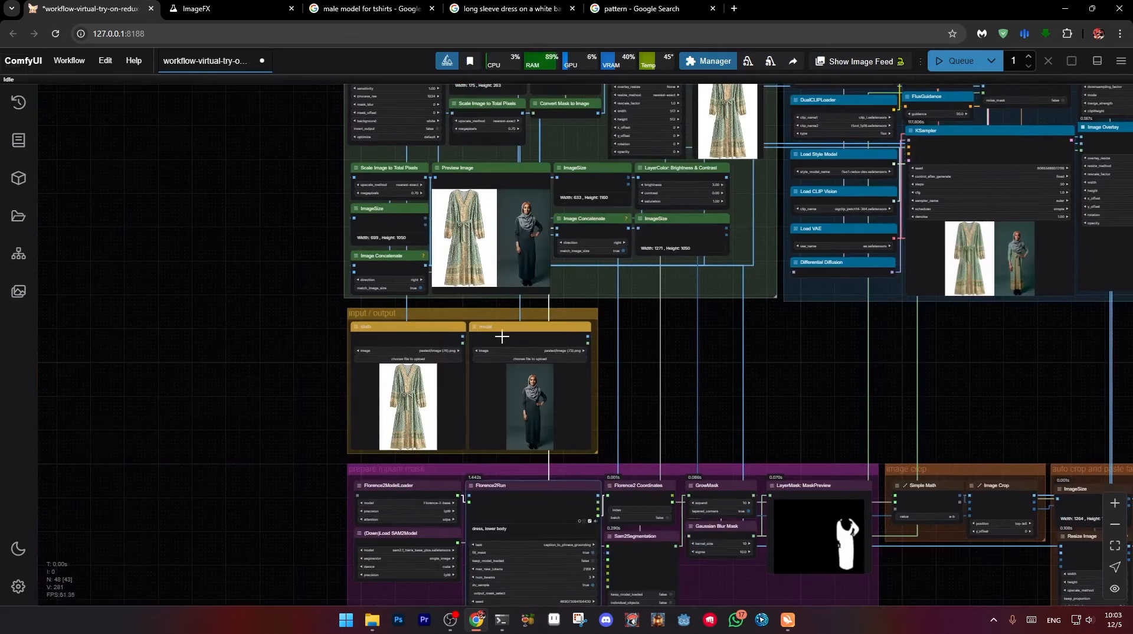
key(ctrl+v)
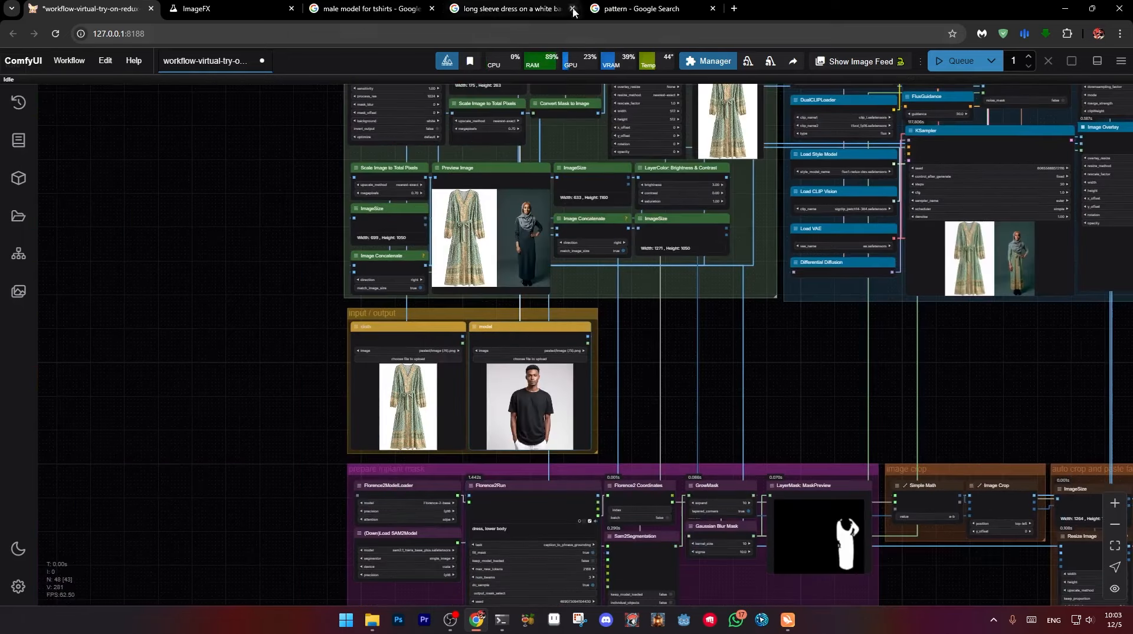
In ImageFX, generate "a blcak tshirt on a white background with metal band fire skull logo in the middle" and set the aspect ratio to Square
click(617, 8)
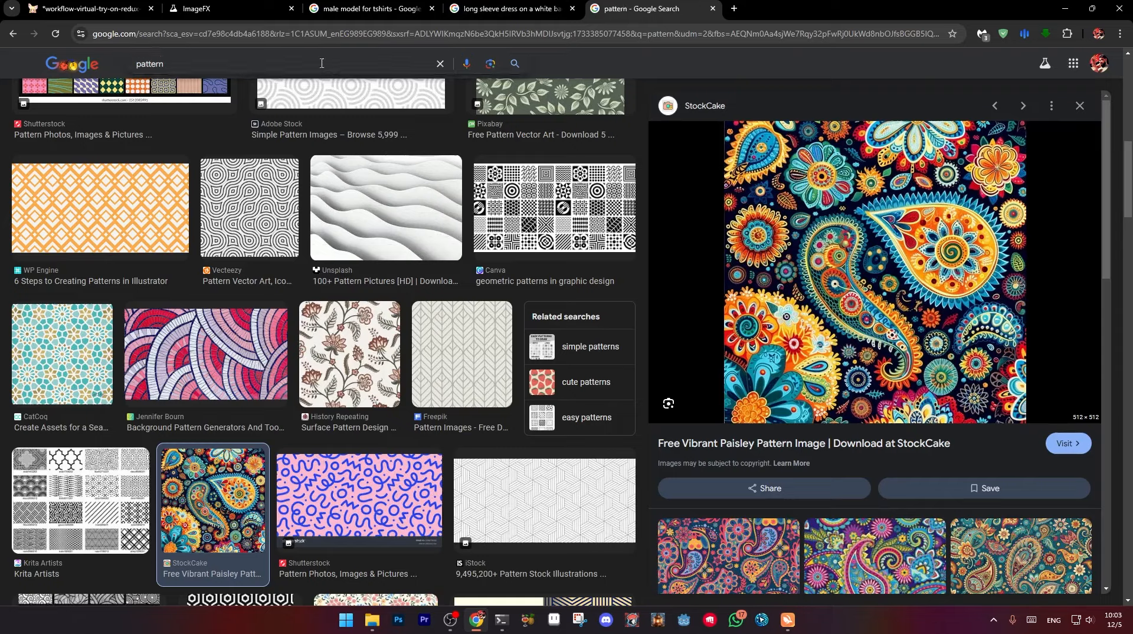
click(198, 8)
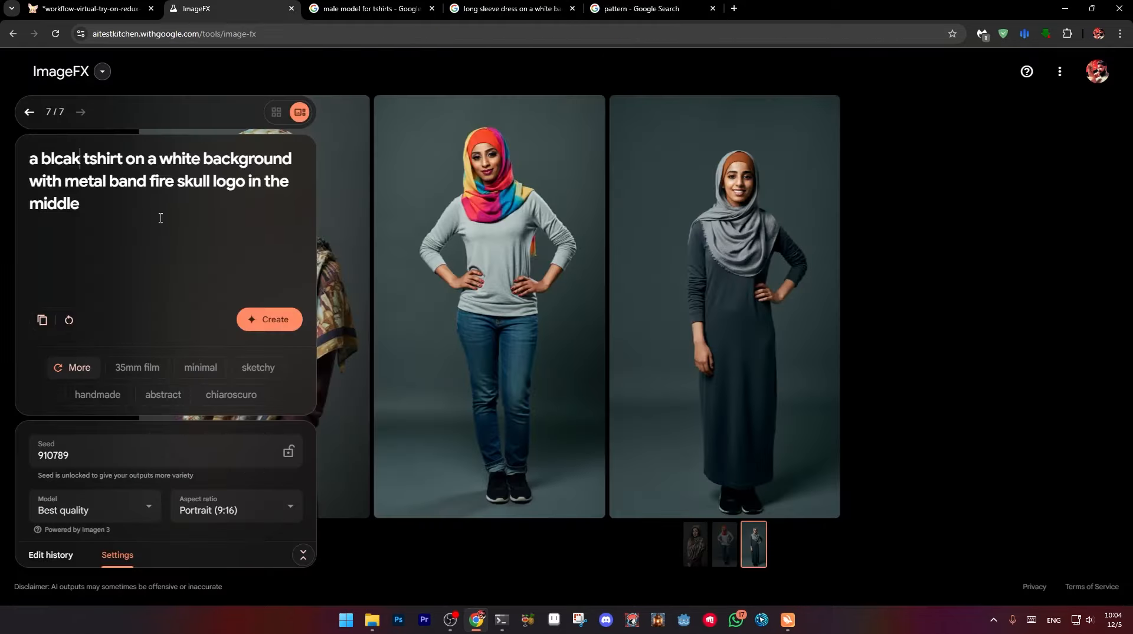
click(270, 323)
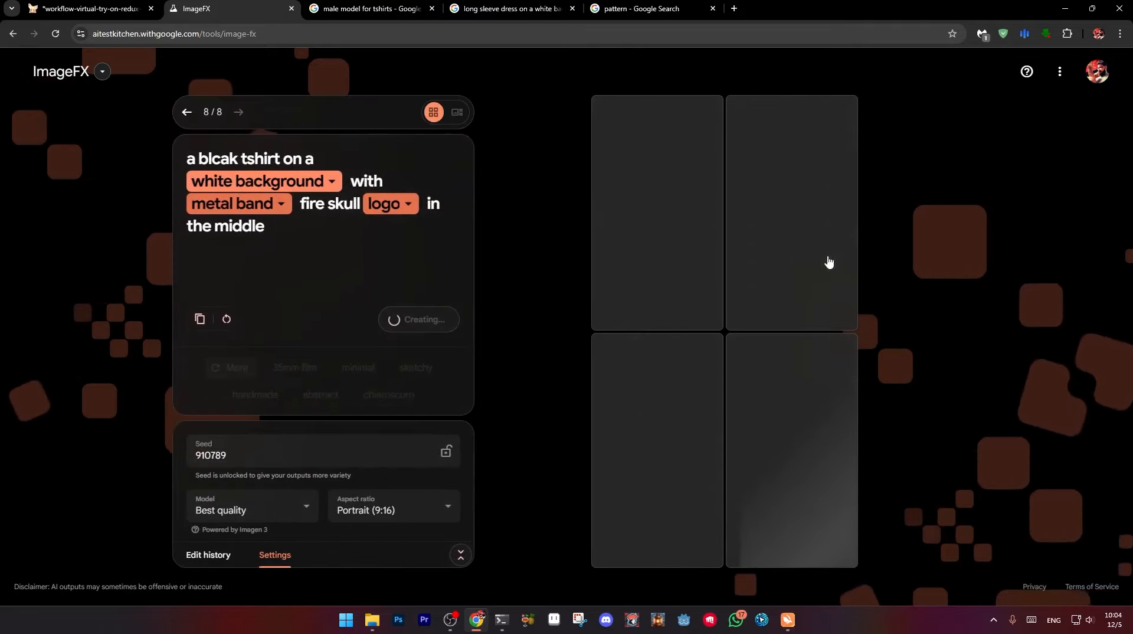
click(379, 510)
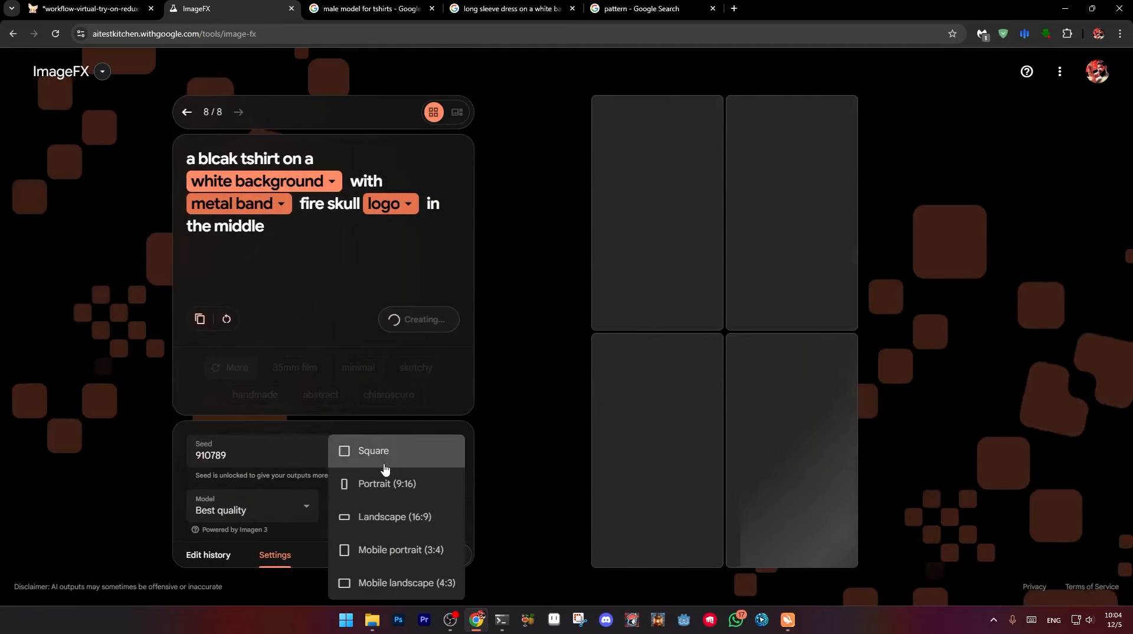
click(385, 469)
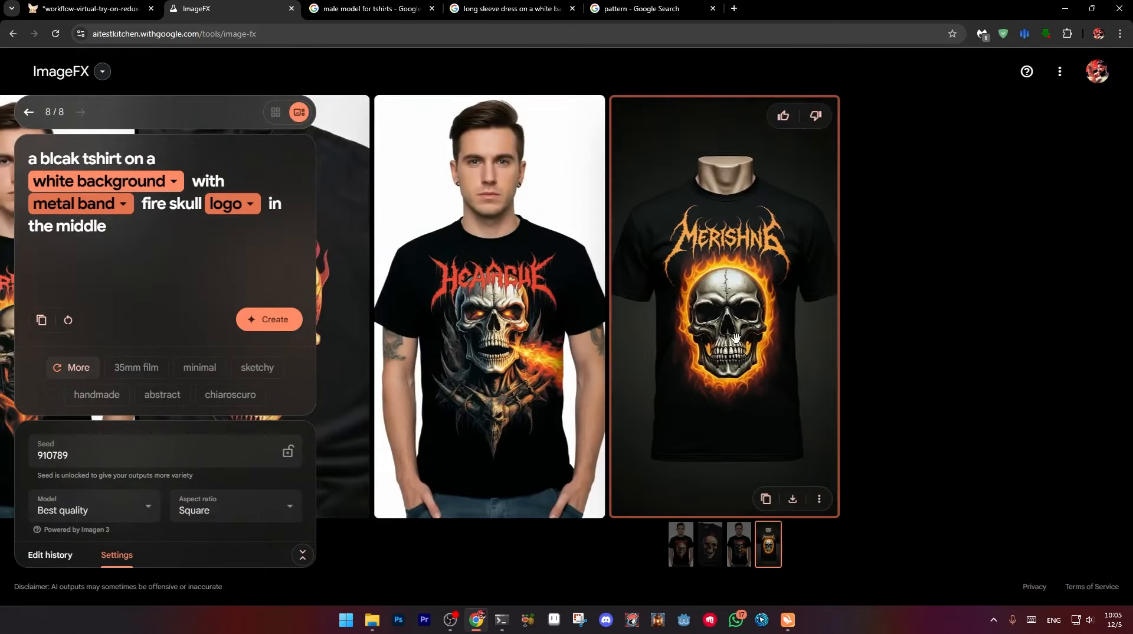
Copy the generated black t-shirt with the flaming skull and paste it into the cloth node of the ComfyUI workflow
right_click(735, 299)
click(773, 346)
click(88, 9)
click(422, 336)
key(ctrl+v)
Replace the Florence2Run text prompt in the inpaint mask group with "shirt"
drag(911, 403, 879, 300)
scroll(724, 309, up, 5)
drag(710, 329, 817, 227)
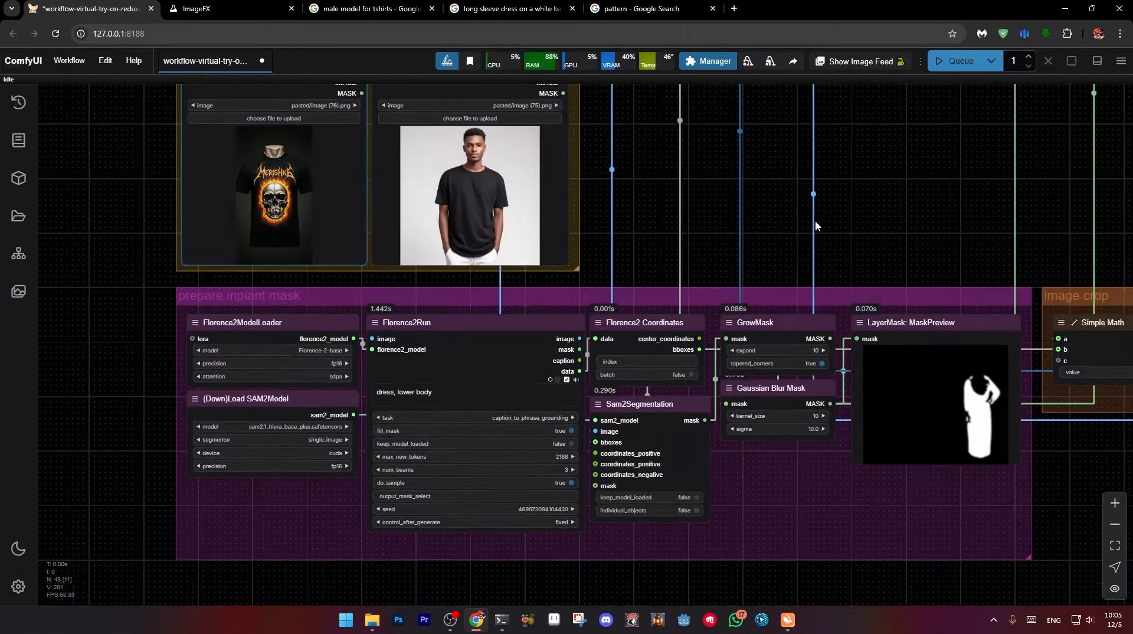
triple_click(435, 393)
text(shit)
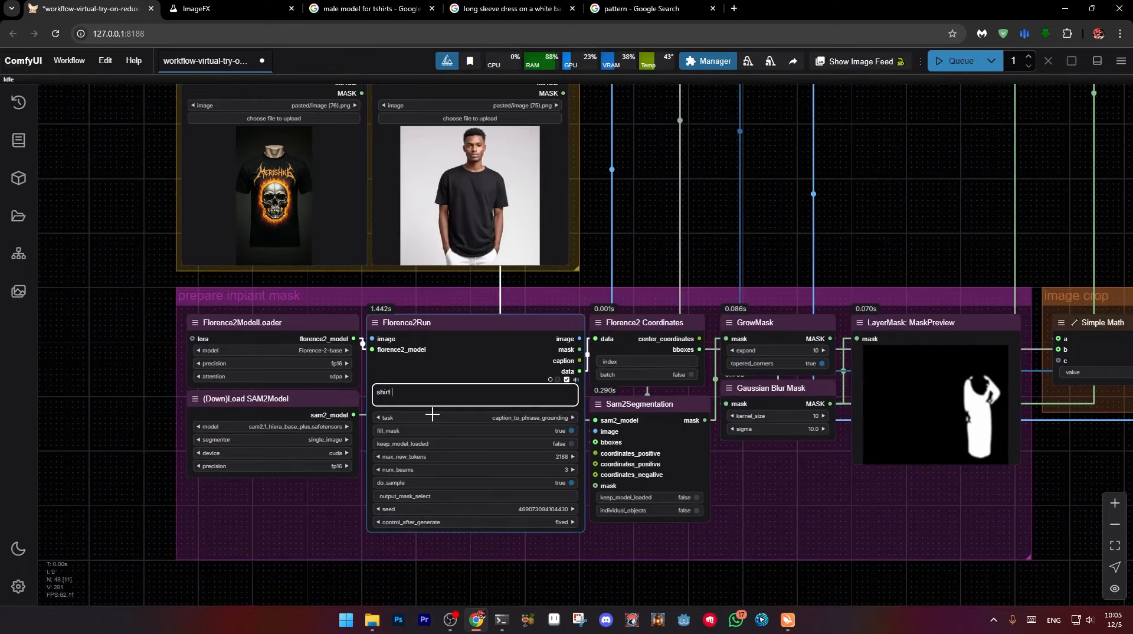
Queue the workflow with the skull t-shirt inputs, check the mask preview, and cancel the run
scroll(593, 272, down, 4)
drag(731, 245, 435, 328)
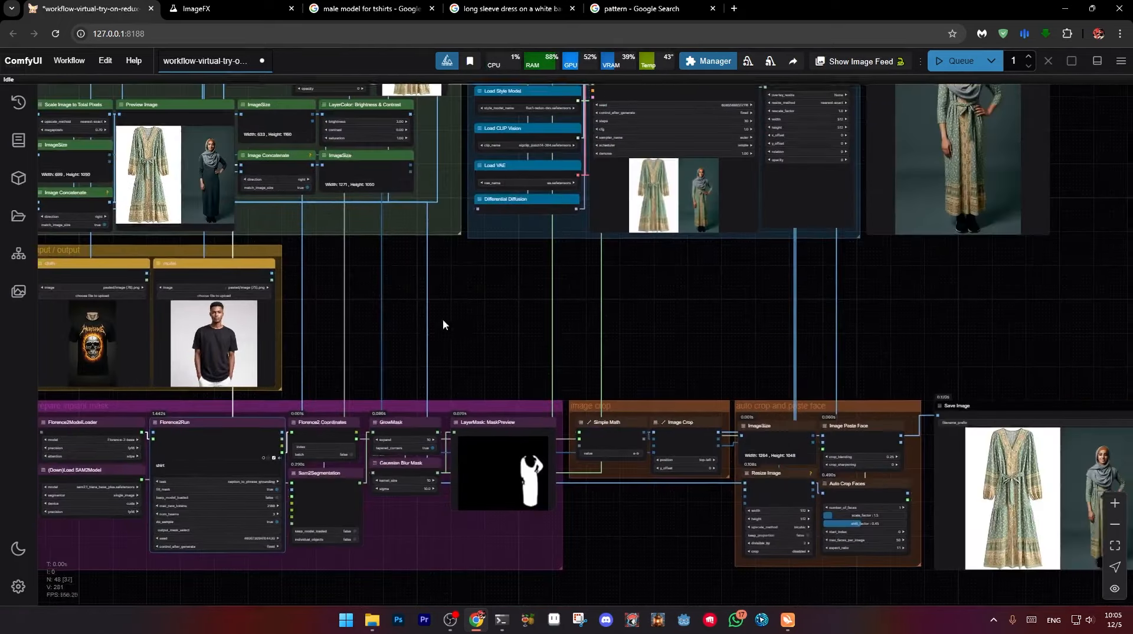
scroll(520, 320, up, 1)
drag(520, 321, 725, 293)
click(953, 61)
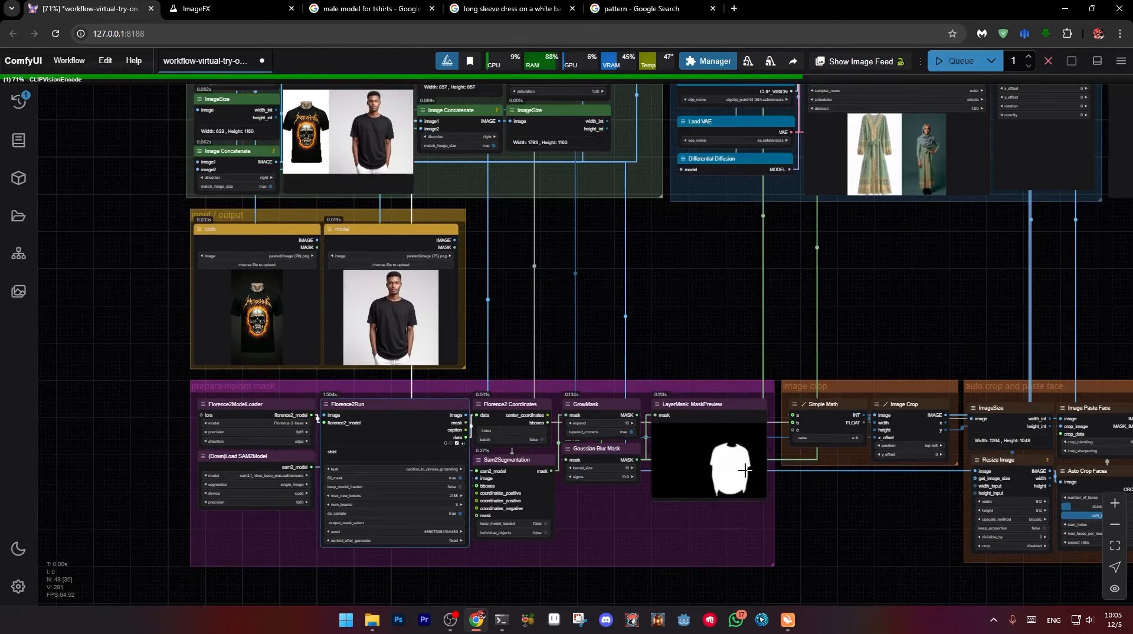
click(1049, 61)
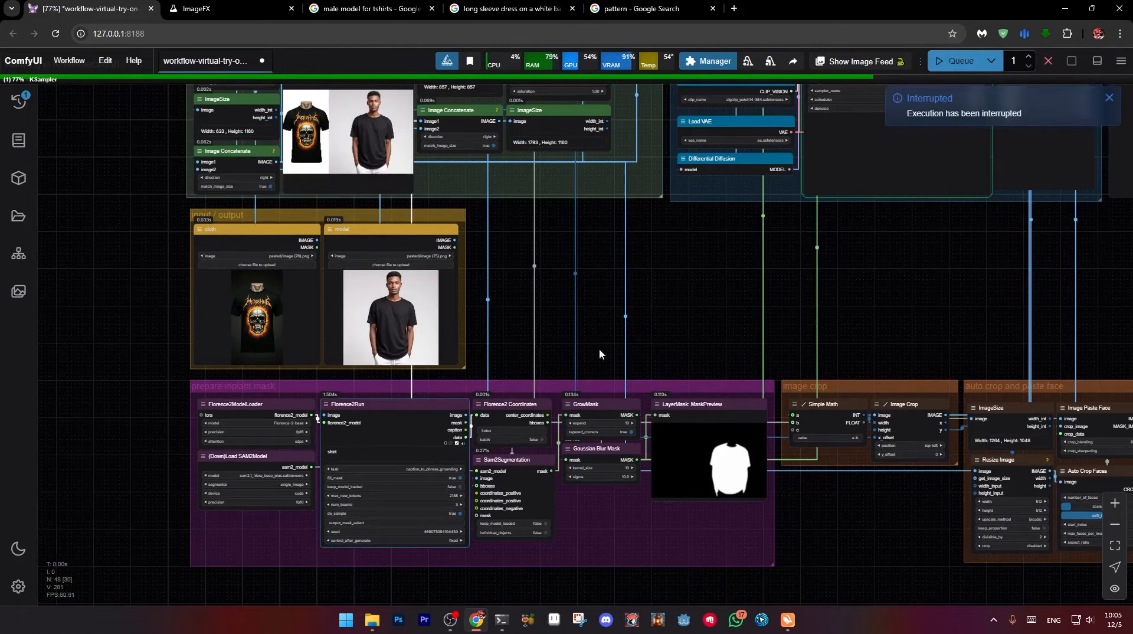
Change the Florence2Run text prompt to "tshirt" and queue the workflow
click(327, 453)
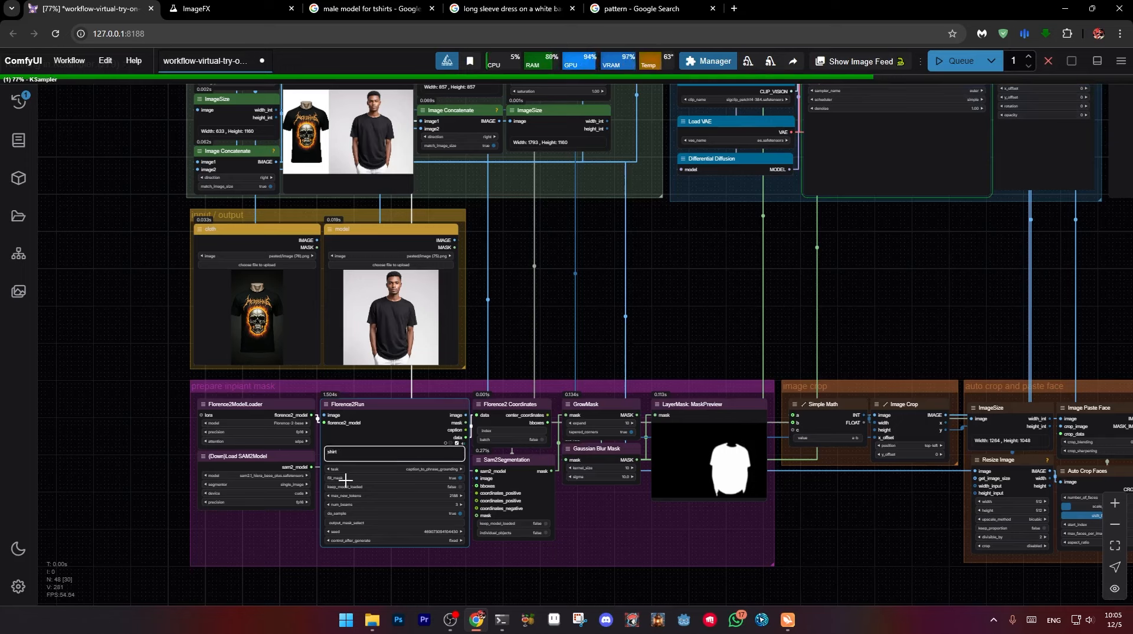
text(t)
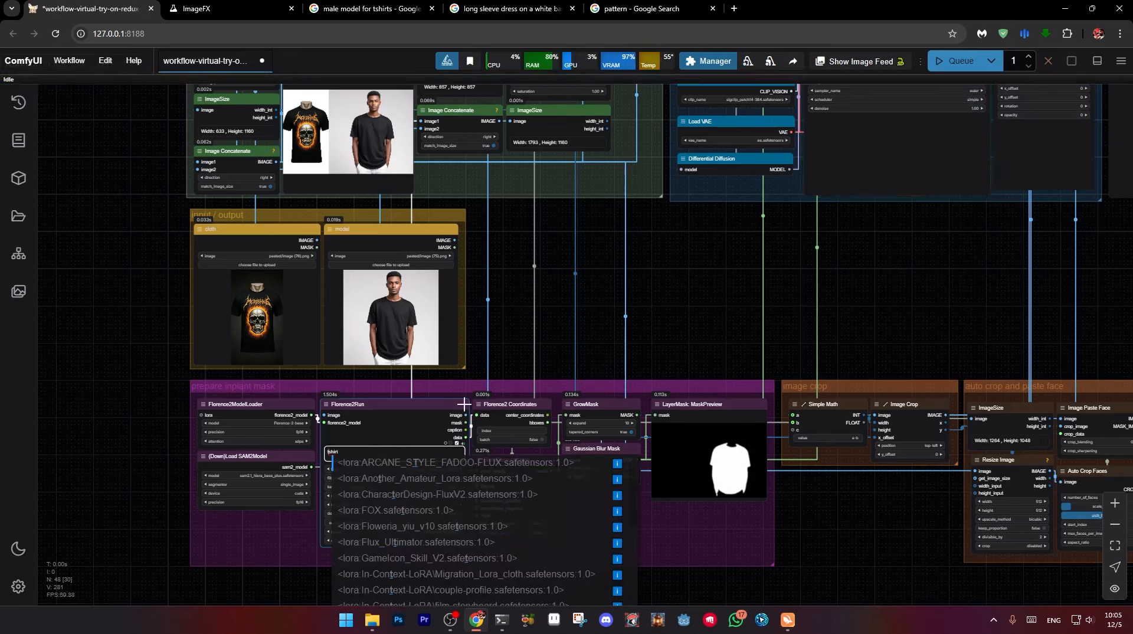
click(839, 294)
click(955, 61)
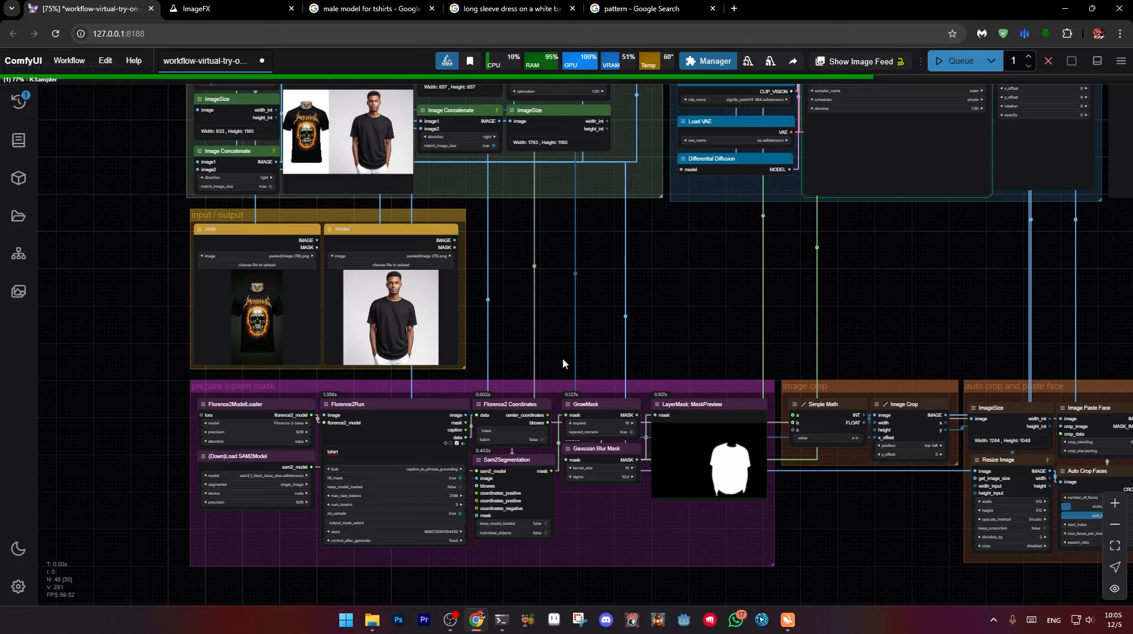
Examine the side-by-side preview of the background-removed t-shirt and the man, comparing it with the original cloth and model inputs
drag(707, 318, 588, 432)
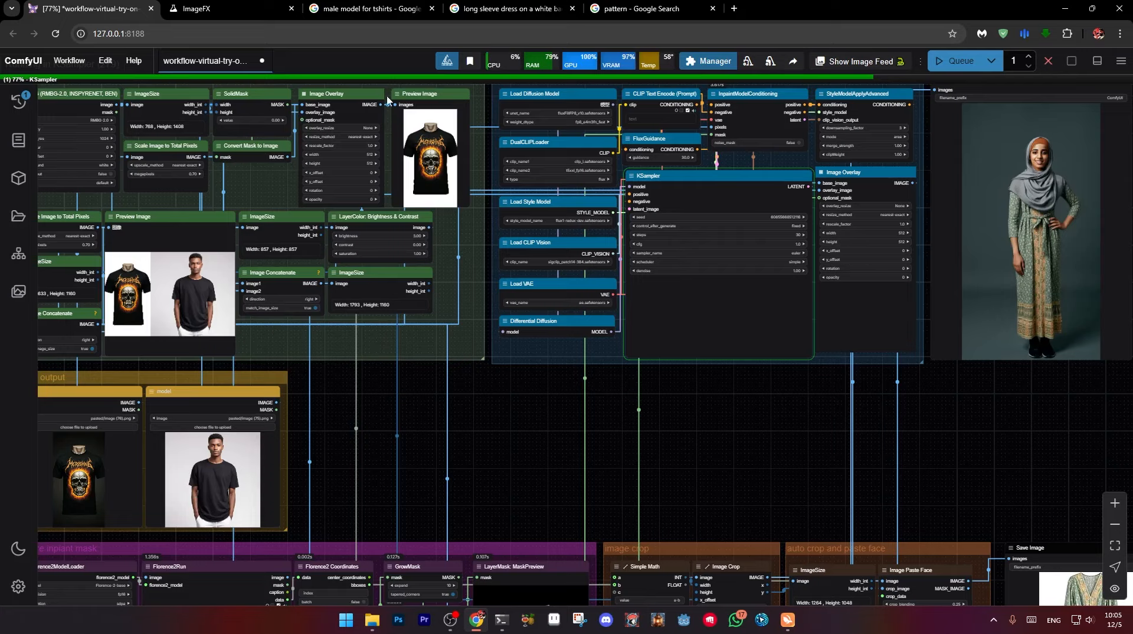
drag(483, 246, 633, 276)
scroll(497, 136, up, 2)
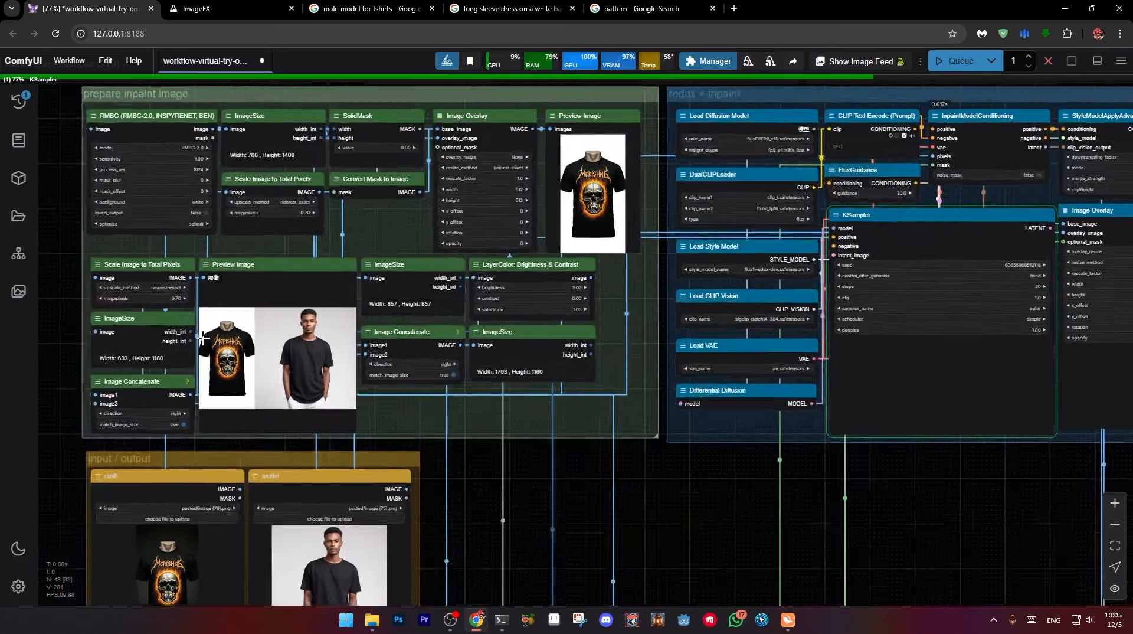
scroll(203, 348, up, 13)
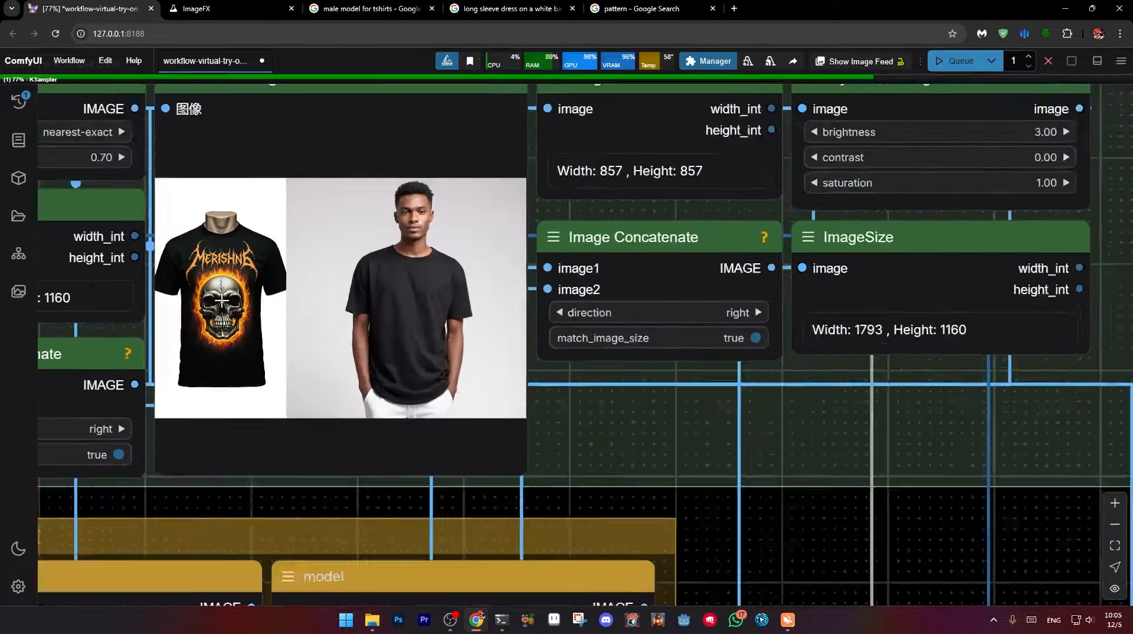
scroll(258, 328, down, 6)
drag(303, 437, 409, 193)
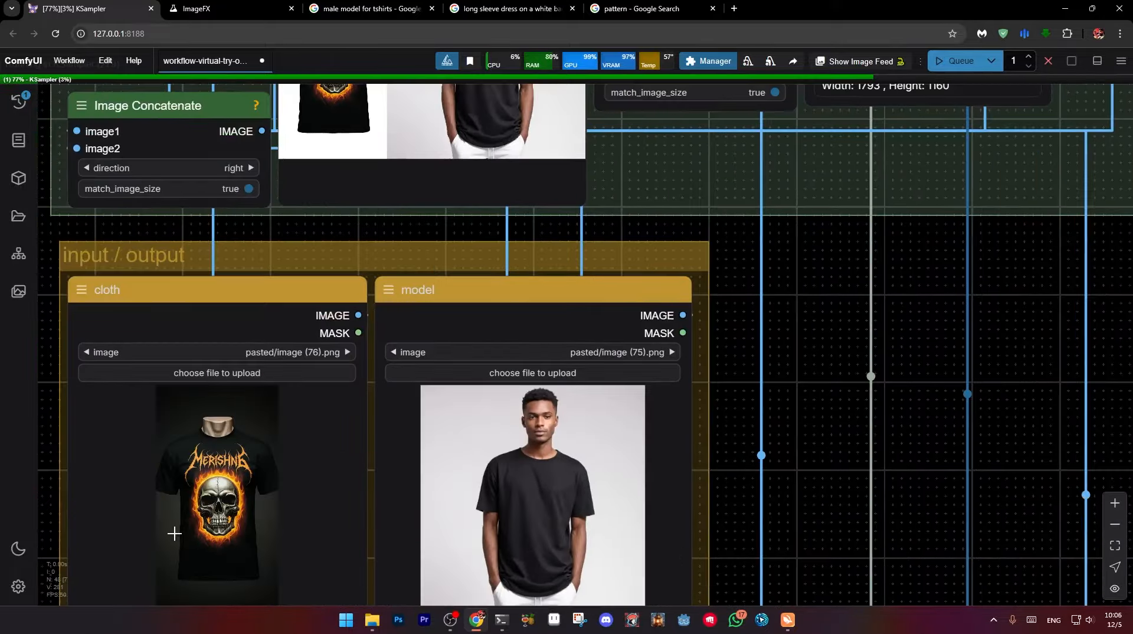
drag(351, 228, 215, 523)
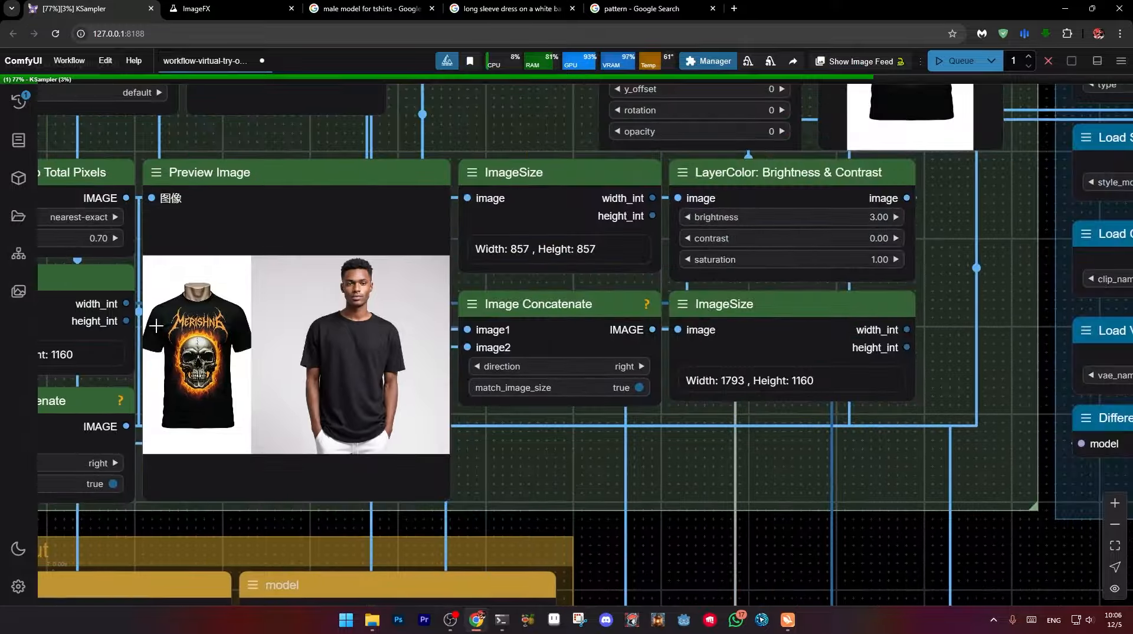
scroll(215, 367, down, 3)
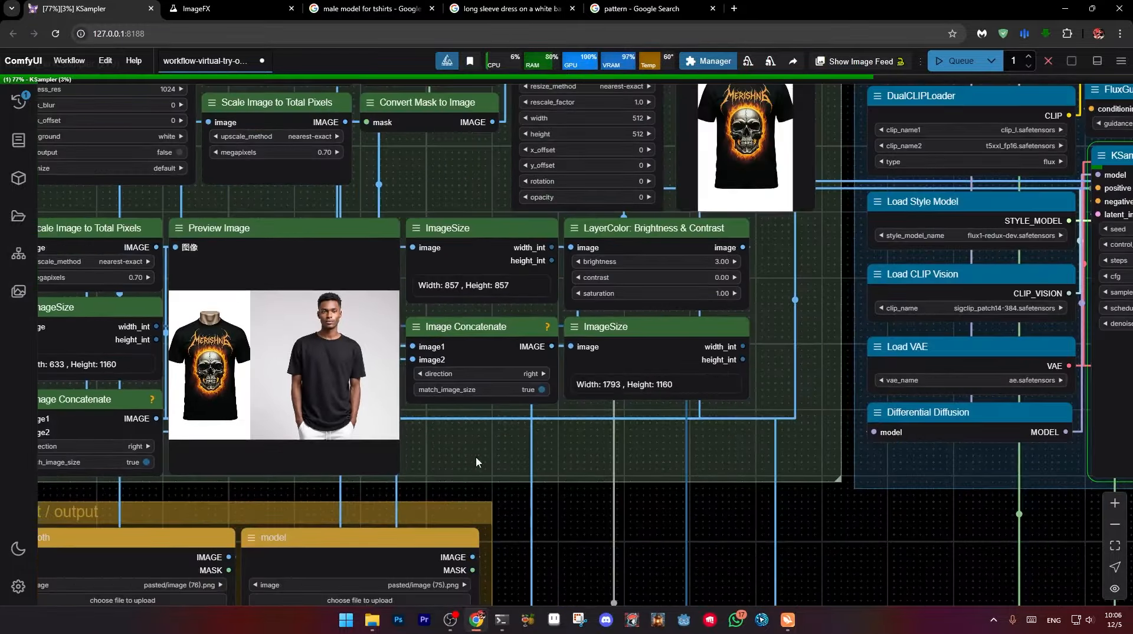
Follow the KSampler preview while the skull t-shirt is generated on the man, and view the finished image in the Save Image node
drag(570, 480, 412, 491)
scroll(599, 495, down, 2)
drag(600, 496, 358, 417)
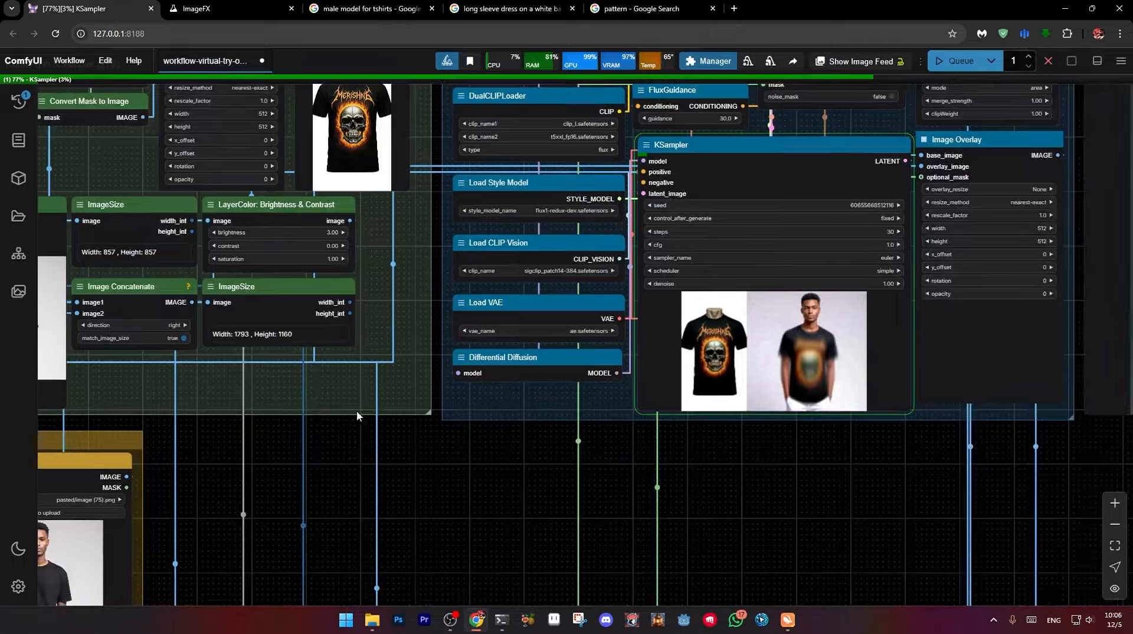
scroll(871, 386, up, 6)
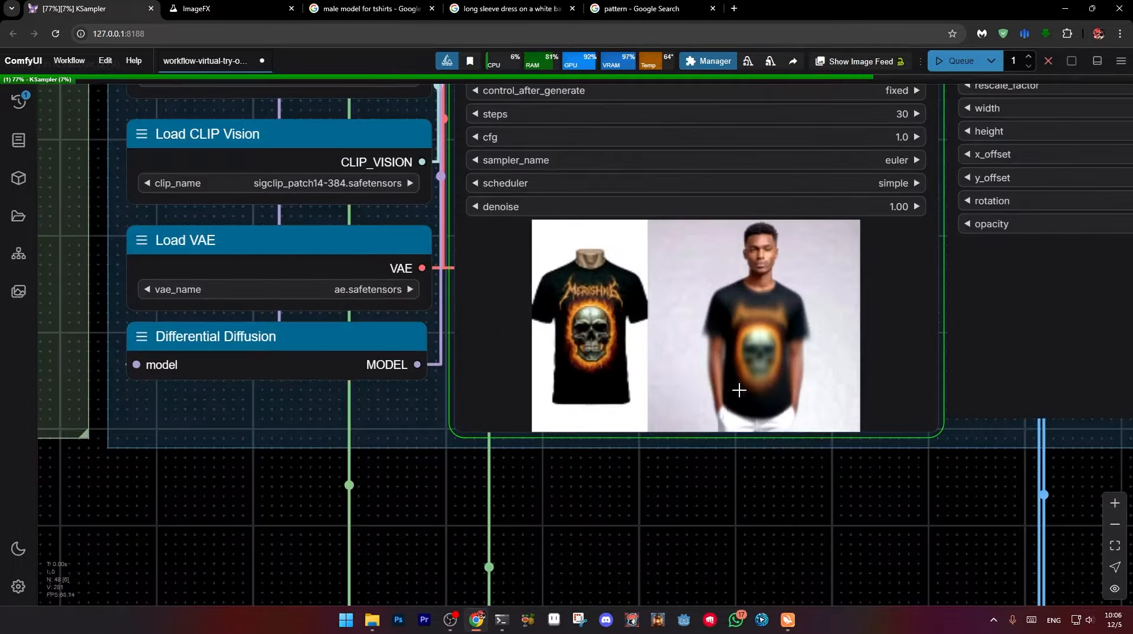
drag(736, 391, 632, 489)
drag(840, 293, 803, 324)
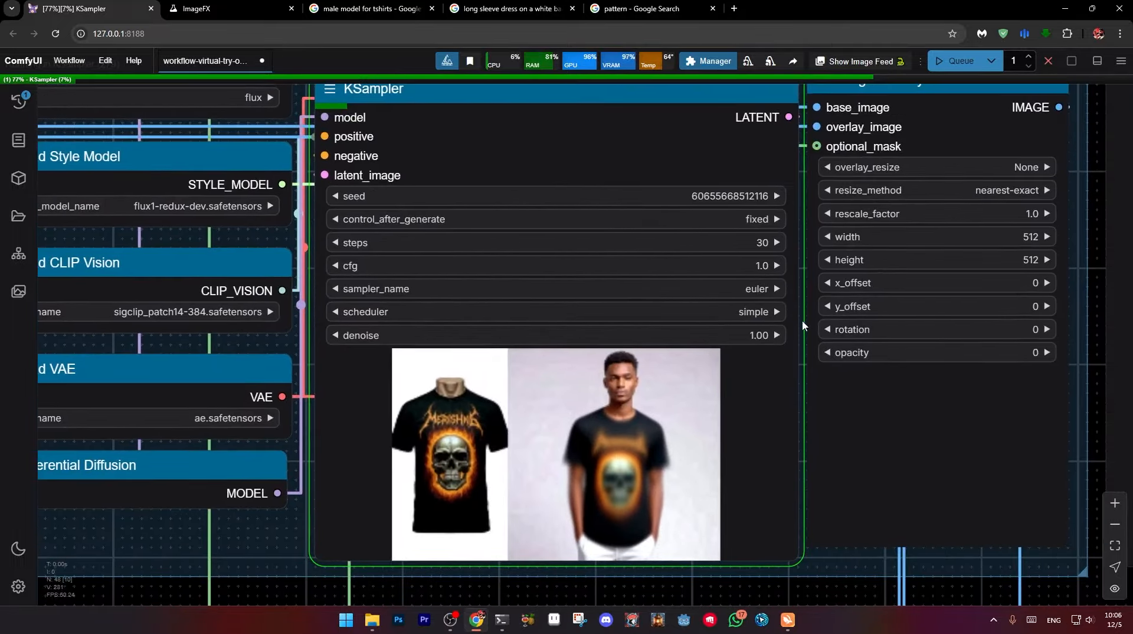
scroll(800, 321, down, 4)
drag(818, 509, 738, 498)
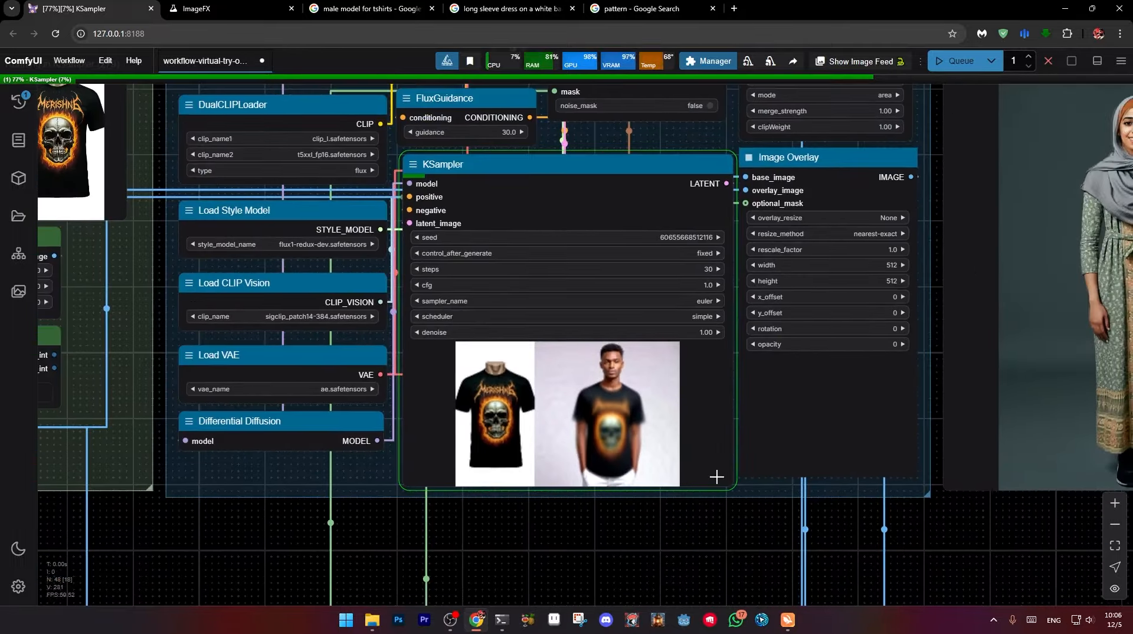
scroll(743, 475, down, 4)
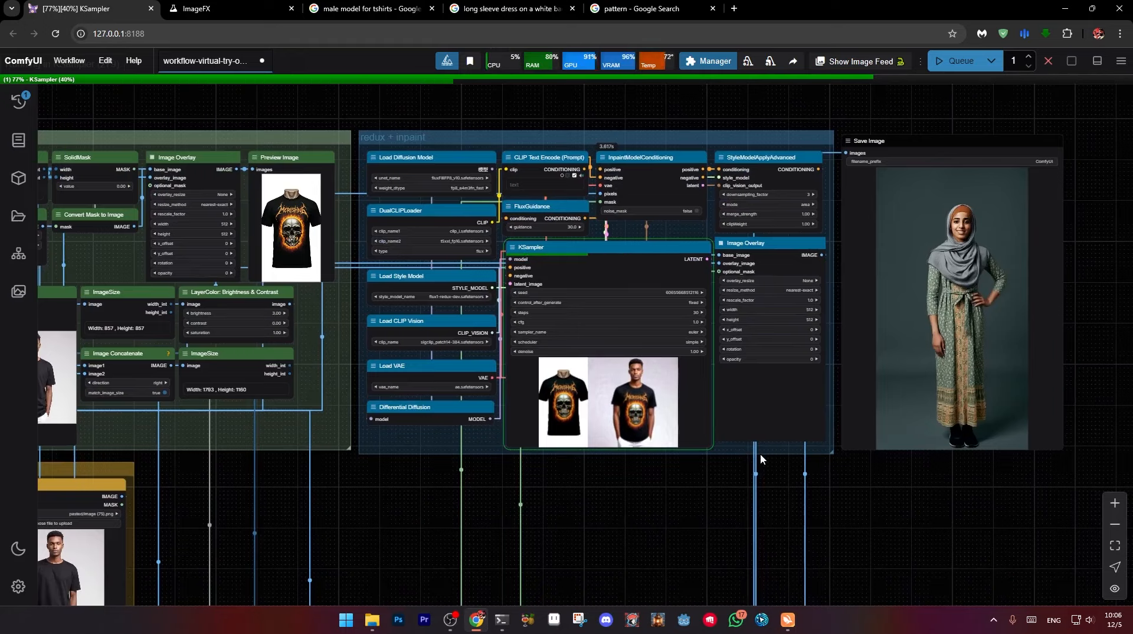
scroll(709, 459, up, 3)
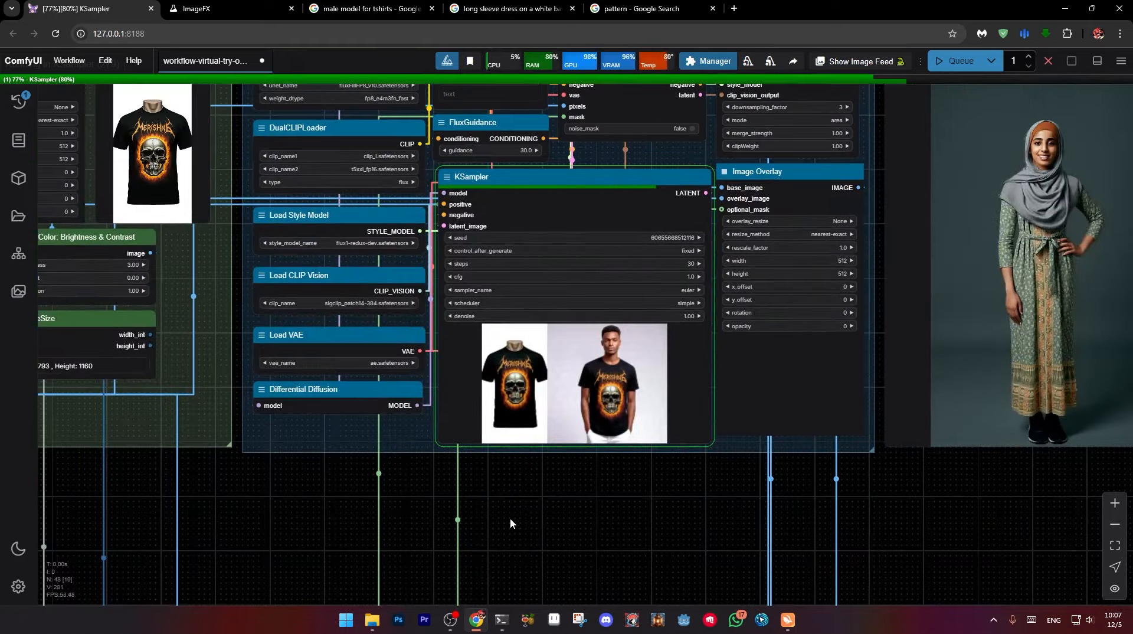
scroll(733, 507, down, 1)
drag(836, 515, 639, 491)
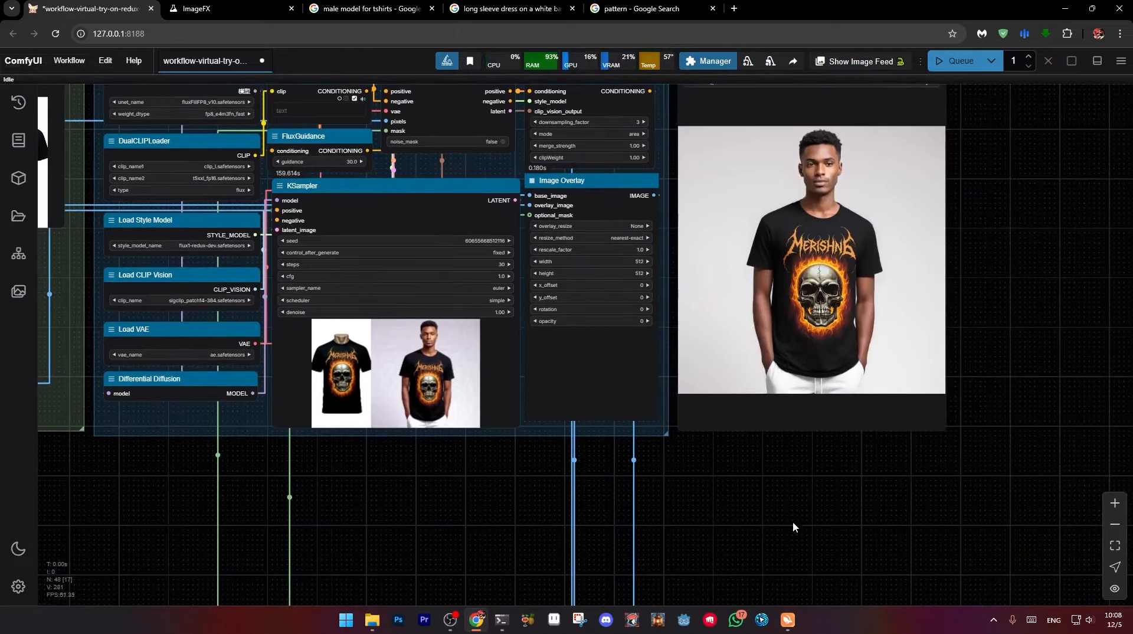
Examine the final side-by-side image of the skull t-shirt and the dressed man in the Save Image node beside the face-paste group
scroll(795, 521, down, 3)
drag(797, 508, 676, 164)
scroll(801, 409, up, 10)
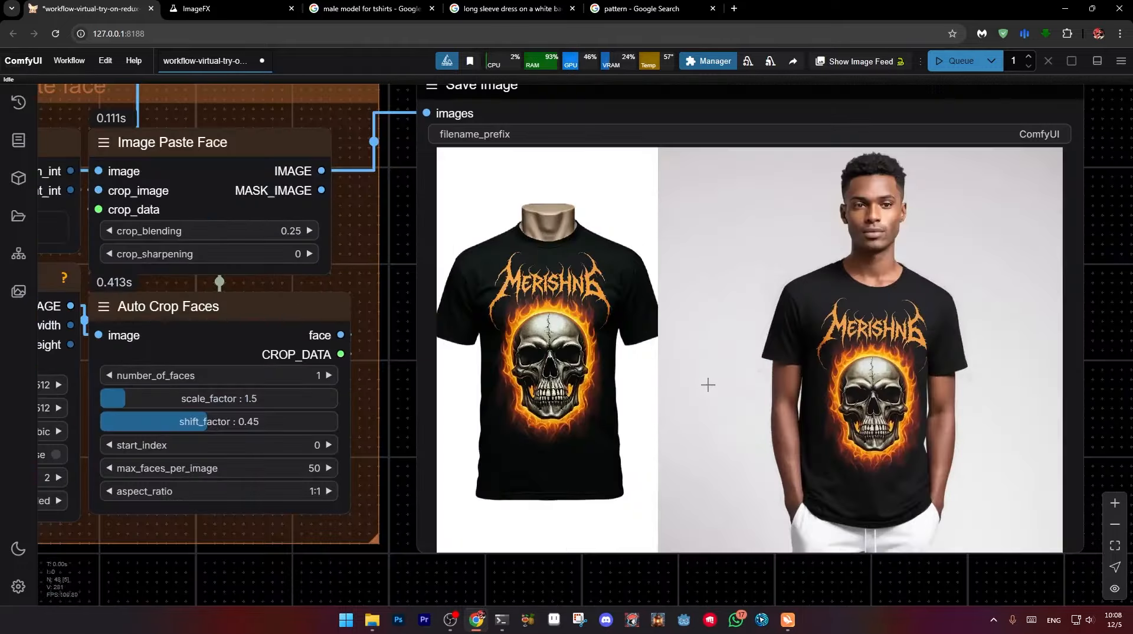
scroll(709, 384, down, 2)
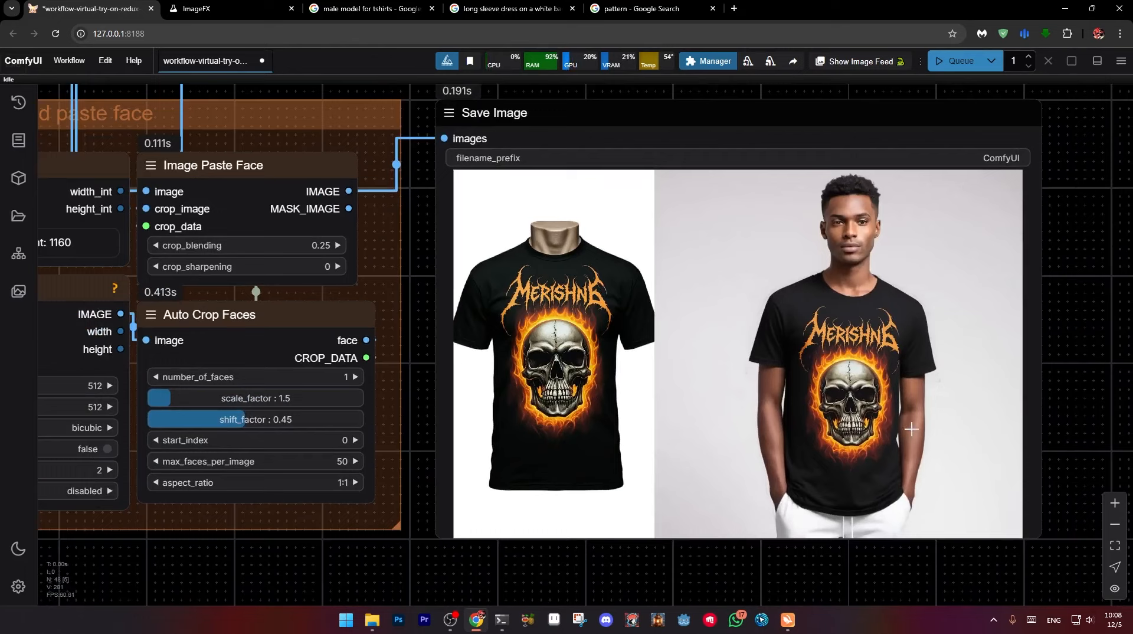
scroll(912, 429, down, 5)
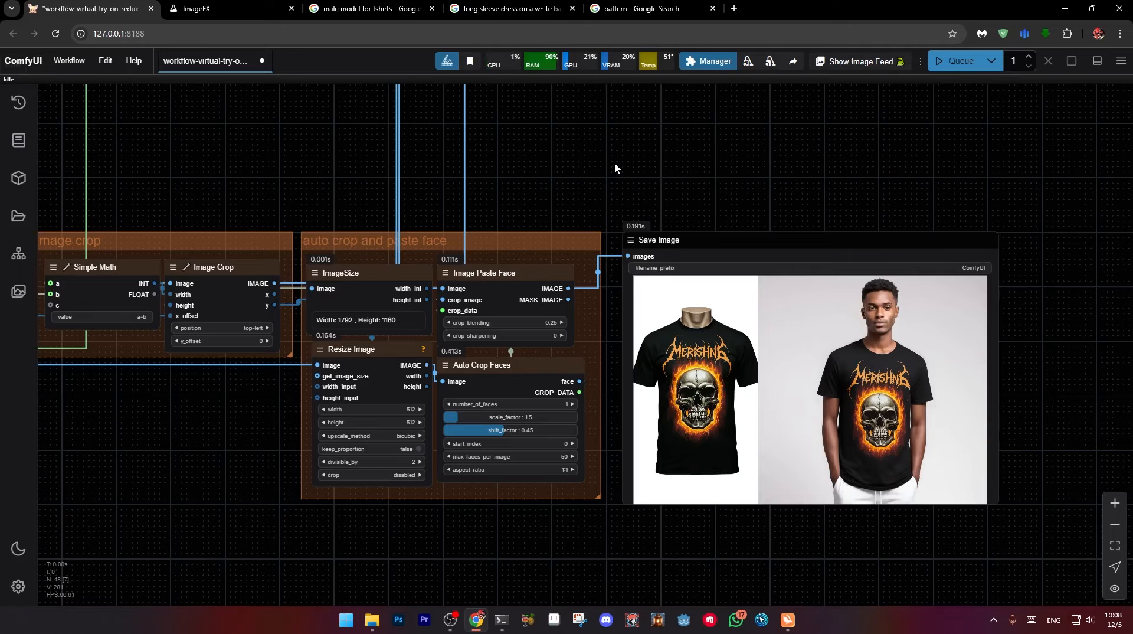
Review the whole workflow layout, from the inpaint image and mask groups to the image crop and face-paste groups
scroll(742, 133, down, 7)
drag(434, 110, 537, 297)
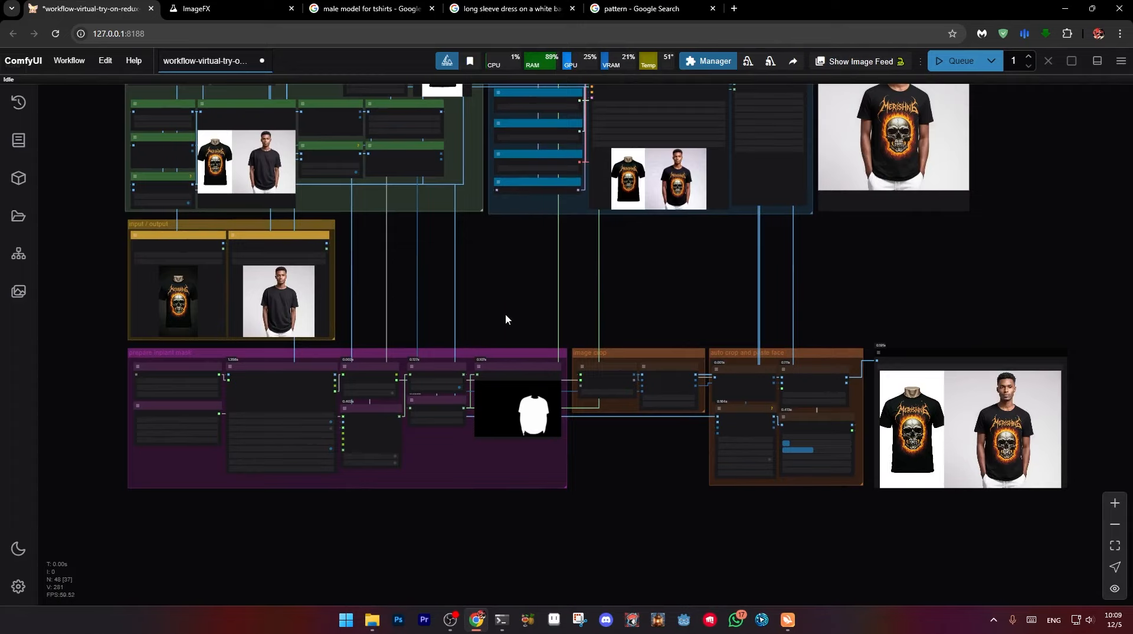
scroll(501, 315, up, 3)
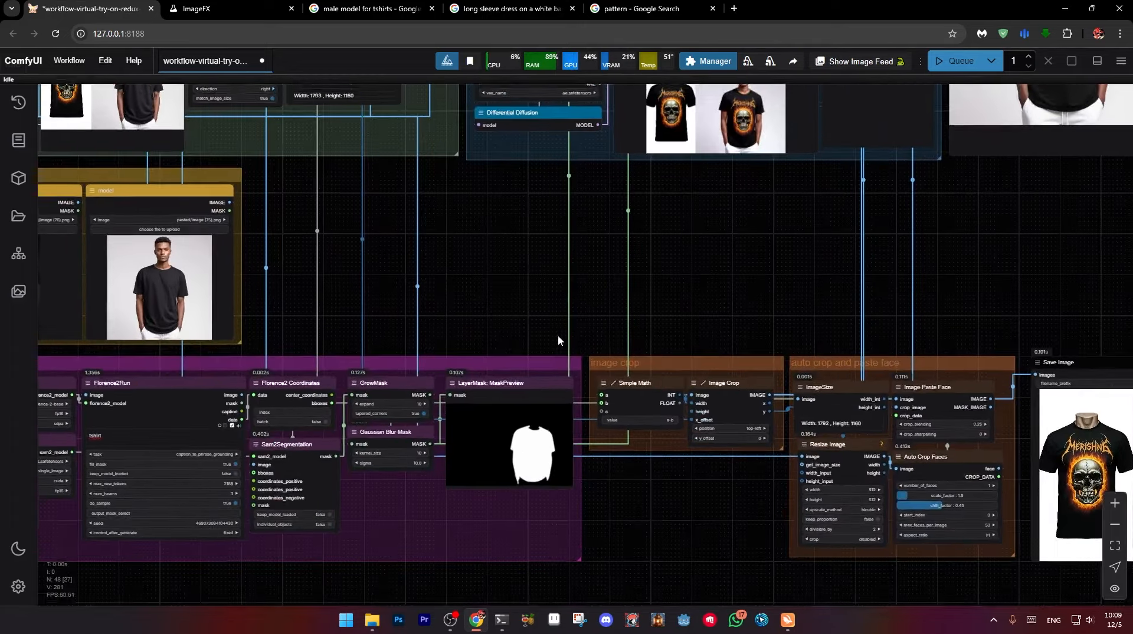
scroll(557, 341, down, 5)
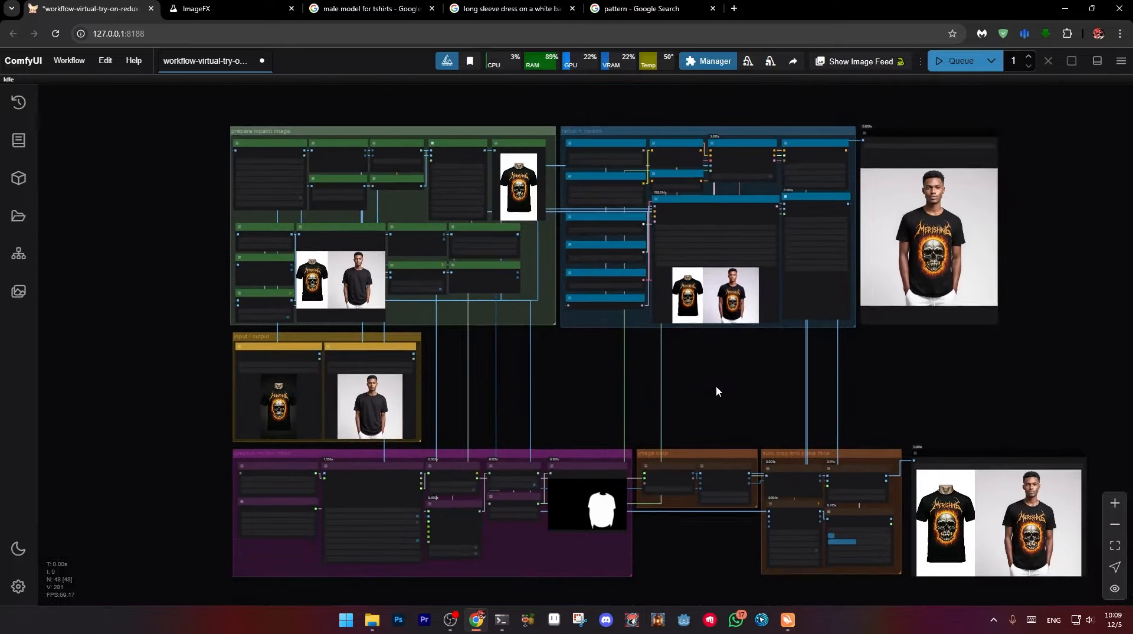
drag(716, 387, 600, 392)
scroll(563, 374, up, 1)
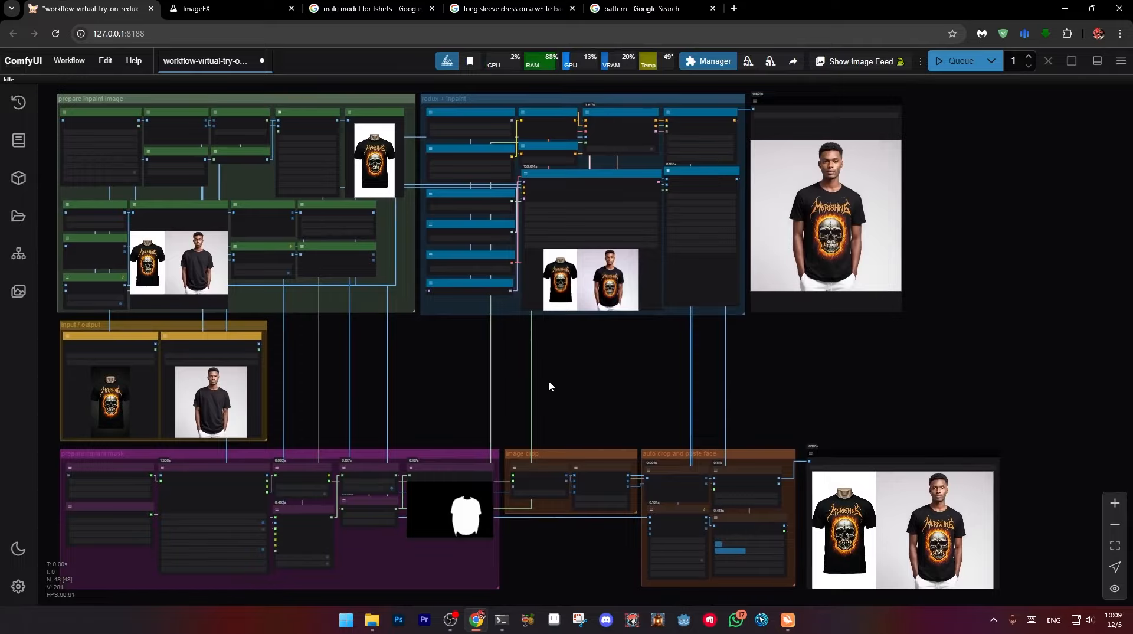
Examine the model loader nodes in the redux + inpaint group, from Load Diffusion Model to Differential Diffusion, and return to the full workflow
scroll(549, 384, up, 6)
drag(483, 331, 583, 585)
scroll(528, 149, up, 6)
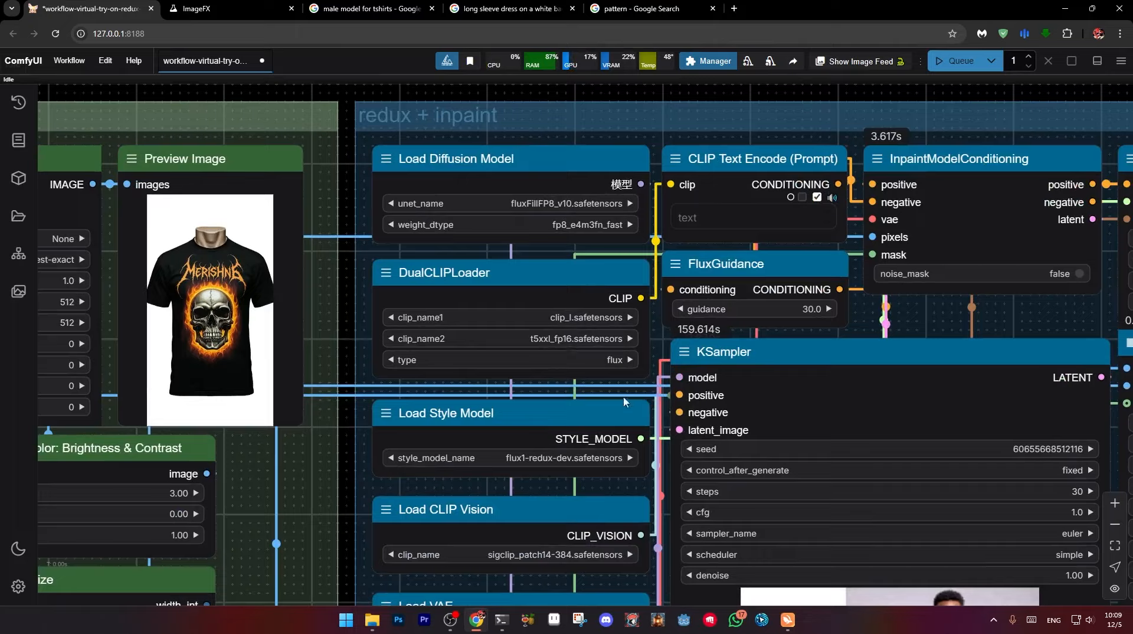
drag(616, 377, 614, 356)
scroll(614, 356, down, 2)
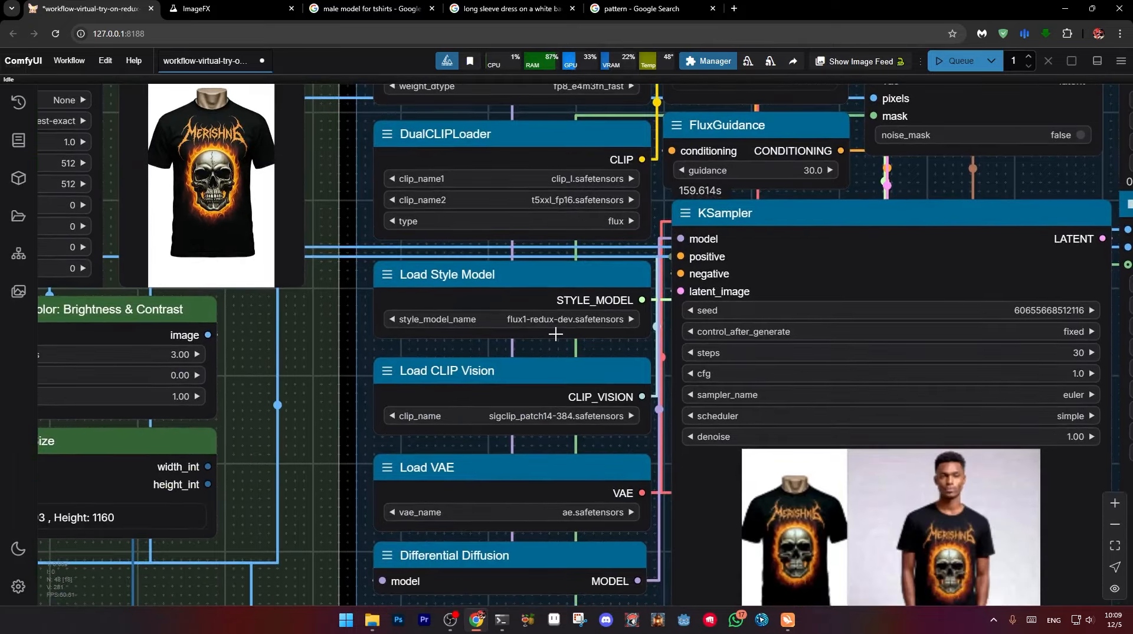
scroll(594, 351, down, 2)
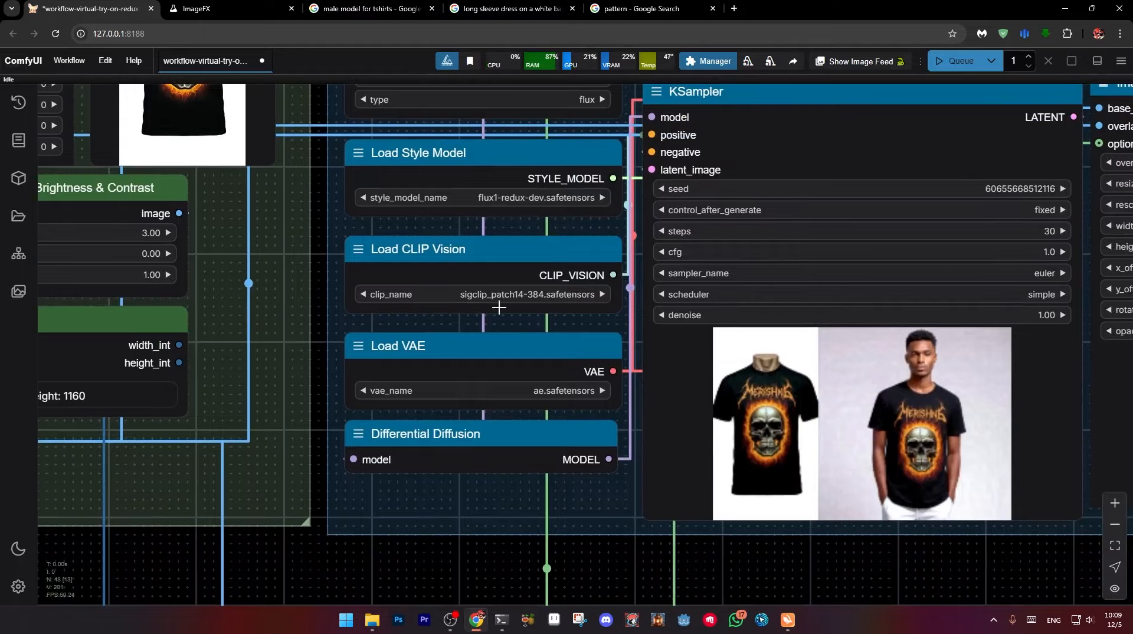
scroll(517, 401, down, 7)
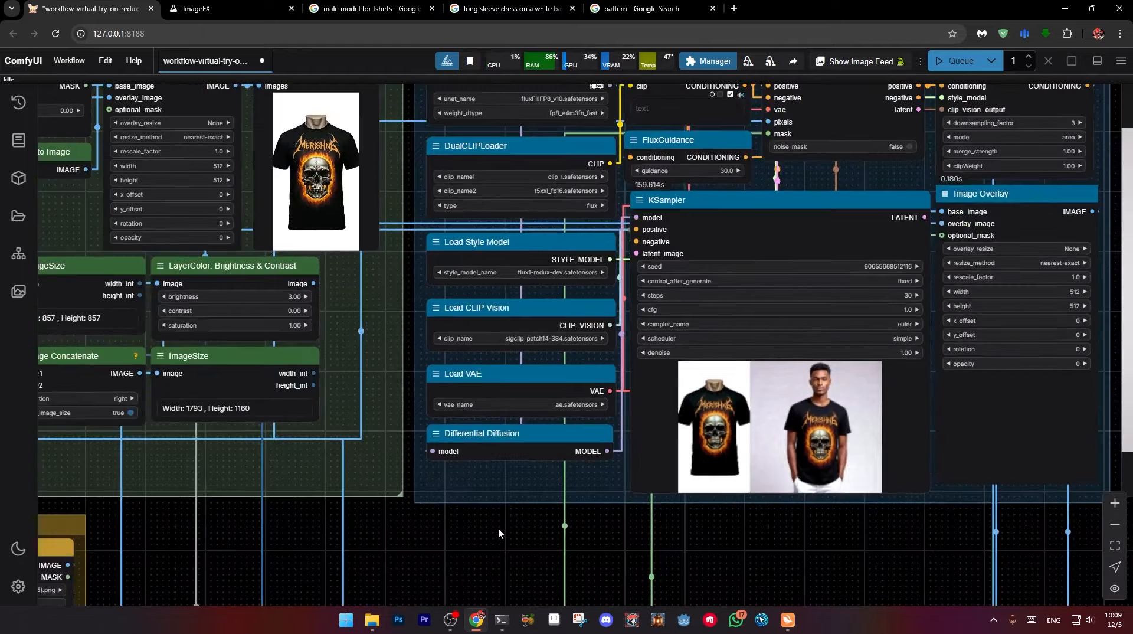
scroll(534, 343, down, 6)
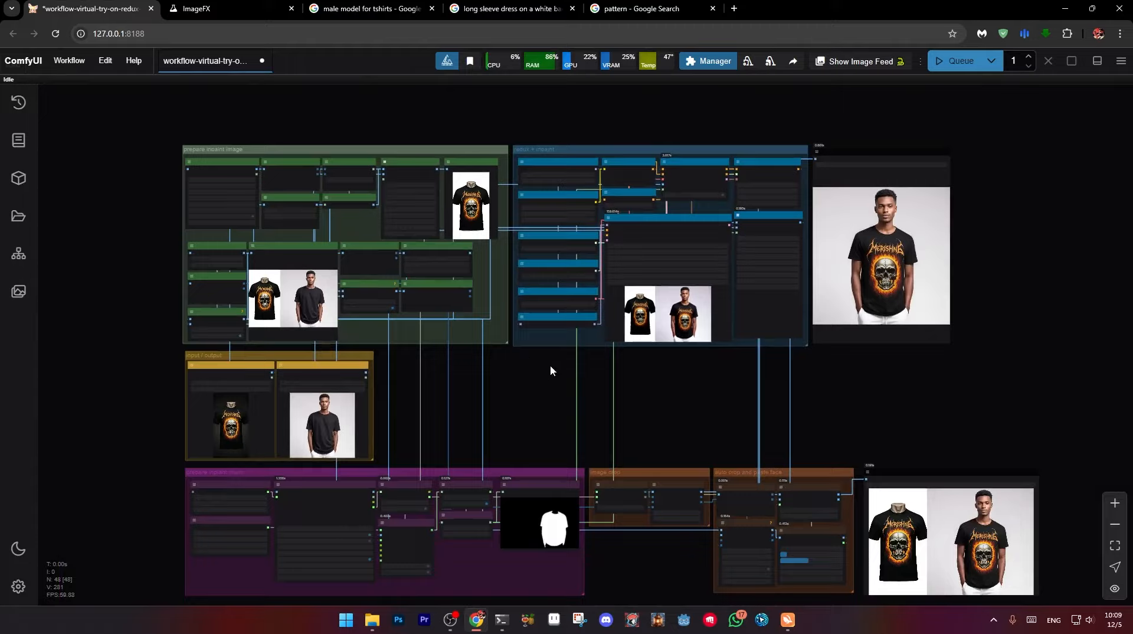
scroll(477, 338, up, 2)
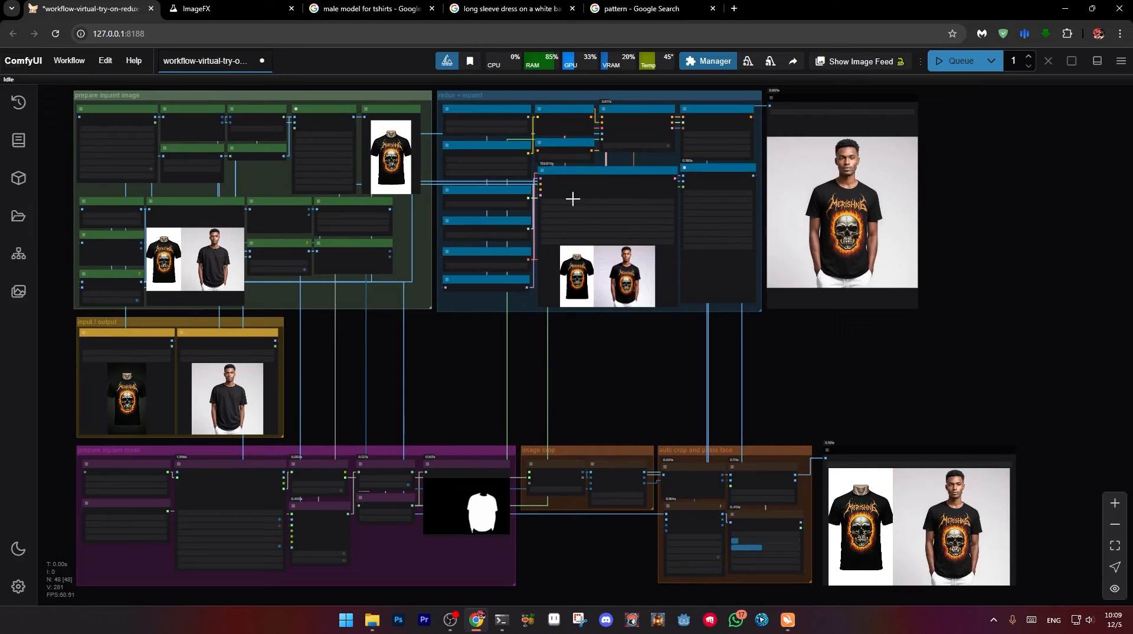
drag(518, 400, 499, 399)
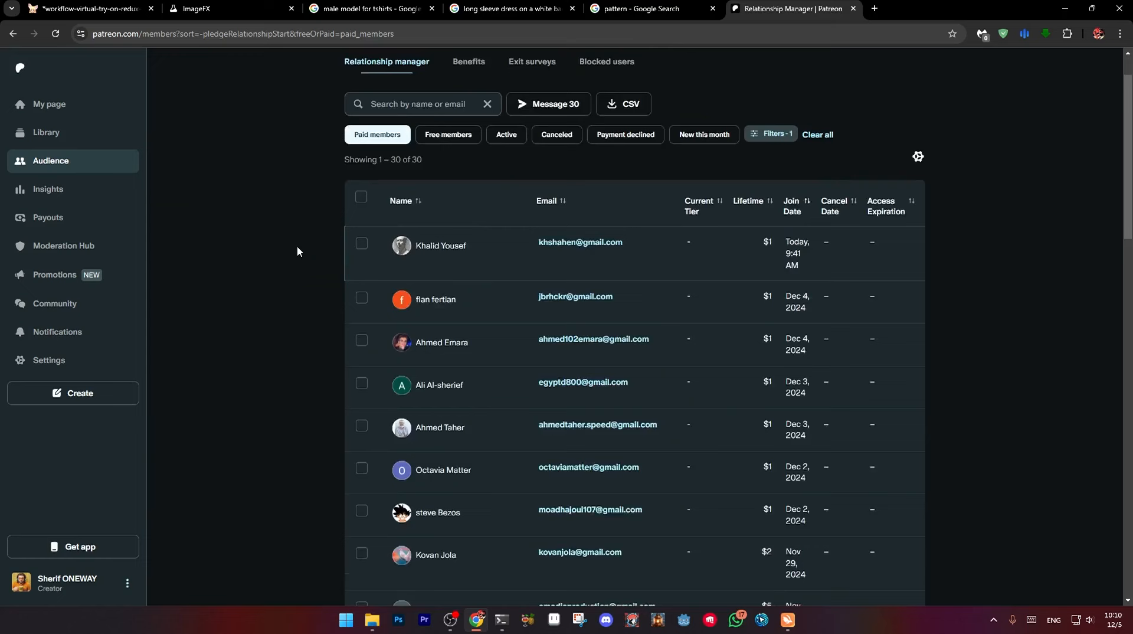
Look through the full paid members list in Patreon's Relationship manager and return to its beginning
scroll(297, 251, down, 1)
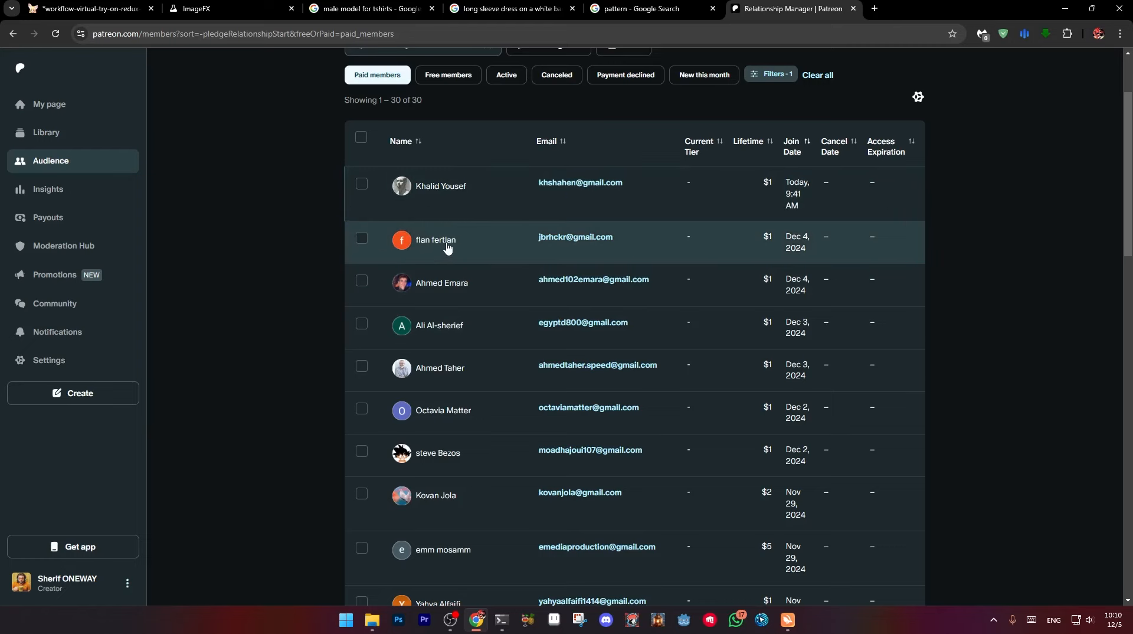
scroll(481, 206, down, 10)
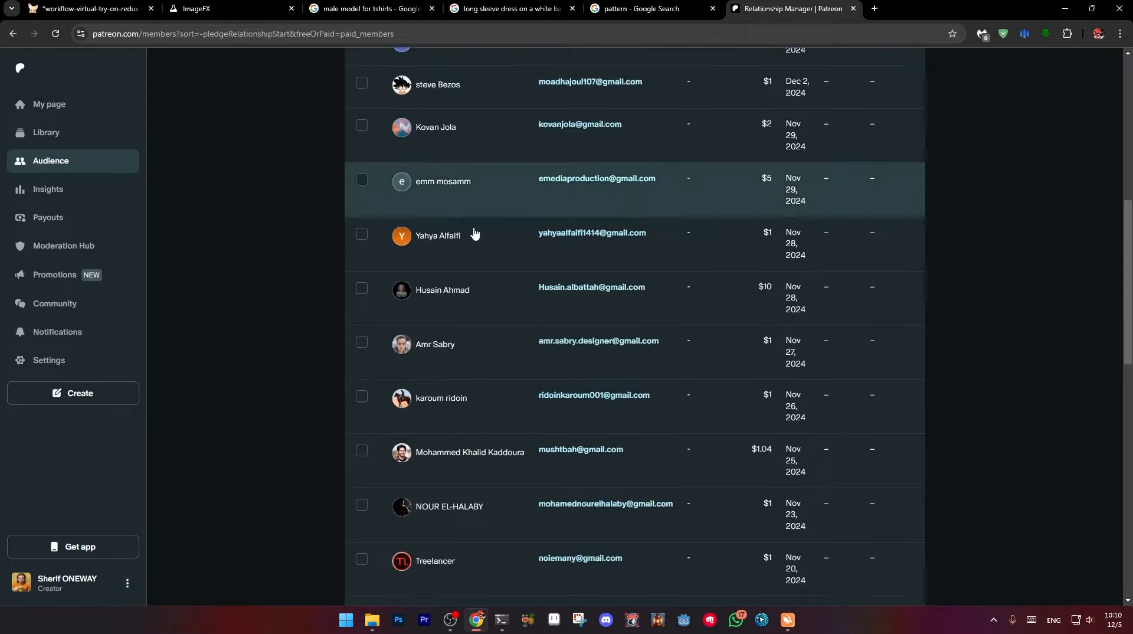
scroll(475, 234, down, 8)
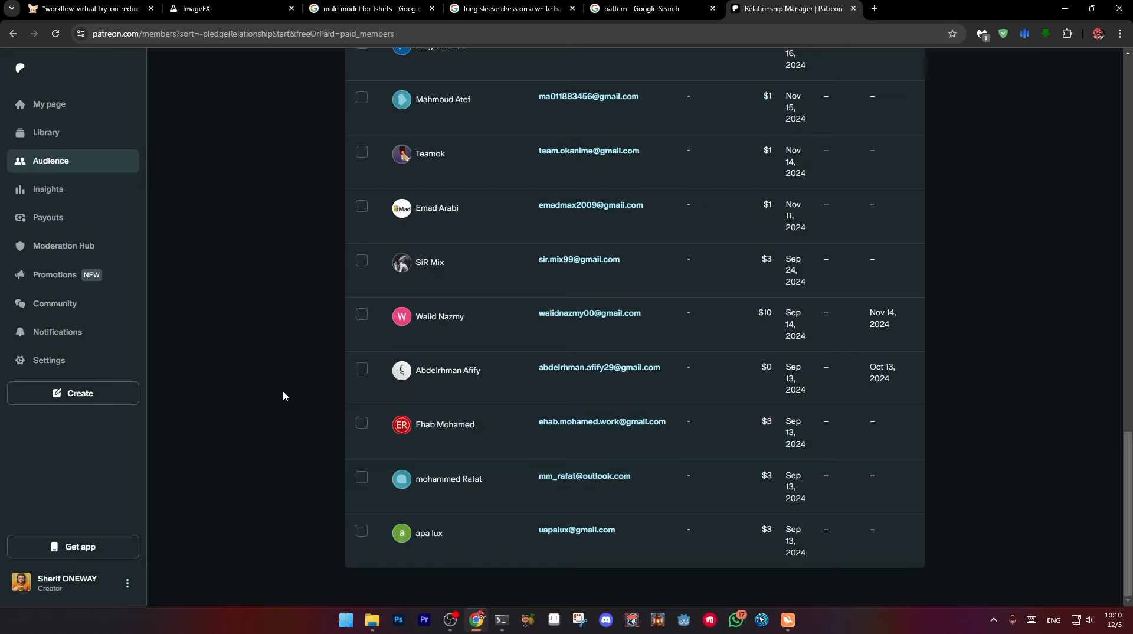
scroll(284, 396, up, 4)
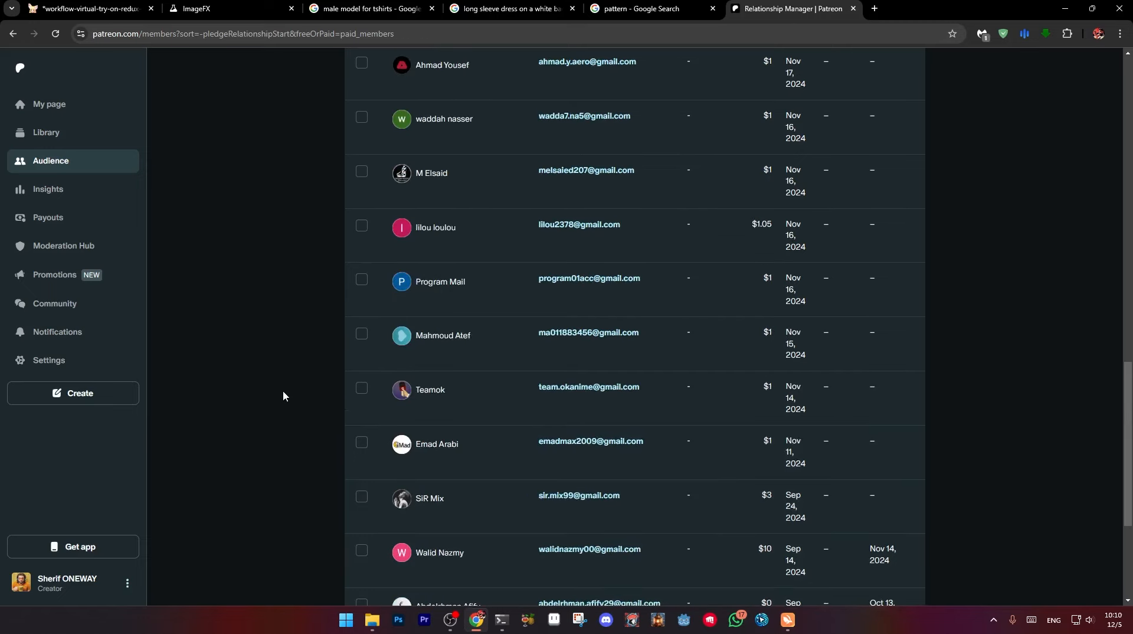
scroll(283, 396, up, 20)
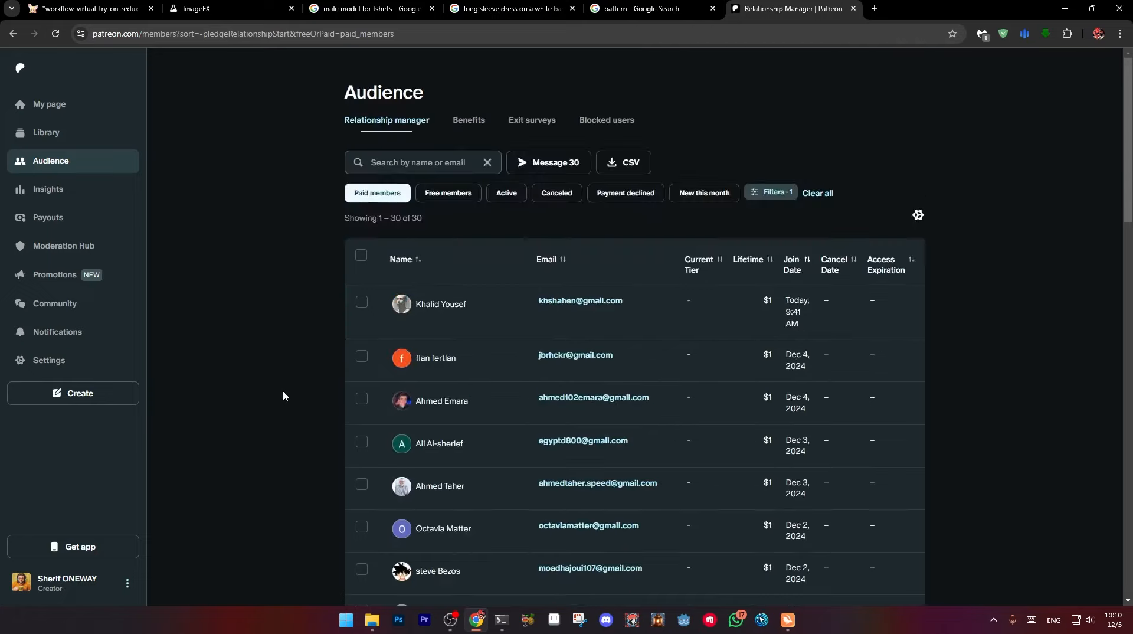
Open the creator's own Patreon page and look through its membership overview, latest activity and recent workflow posts
click(68, 107)
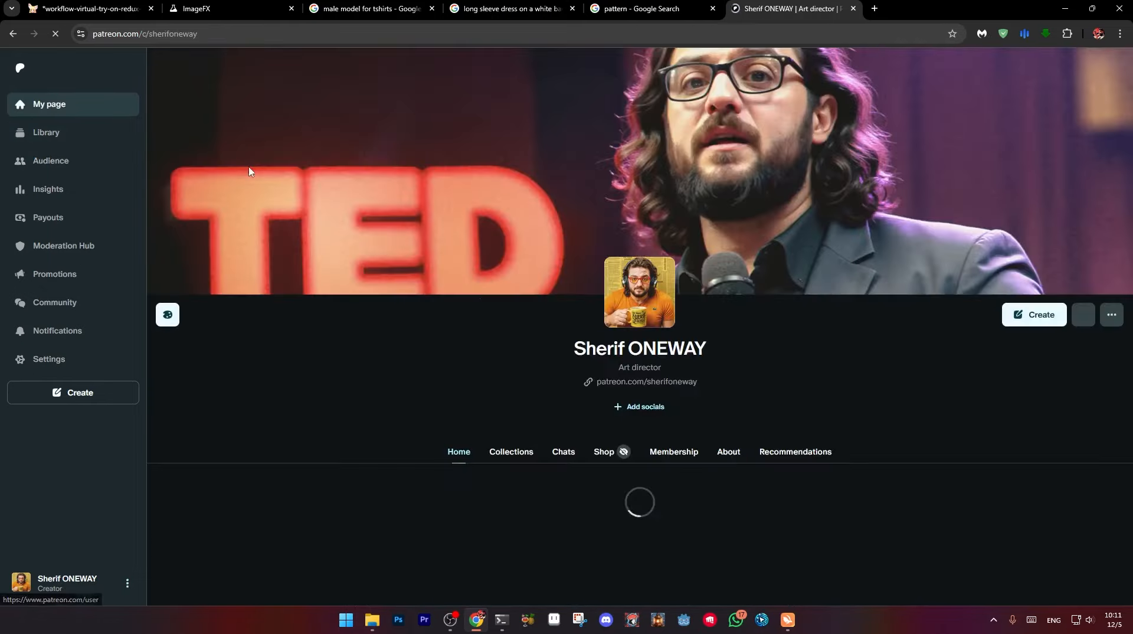
scroll(798, 397, down, 4)
scroll(882, 373, down, 4)
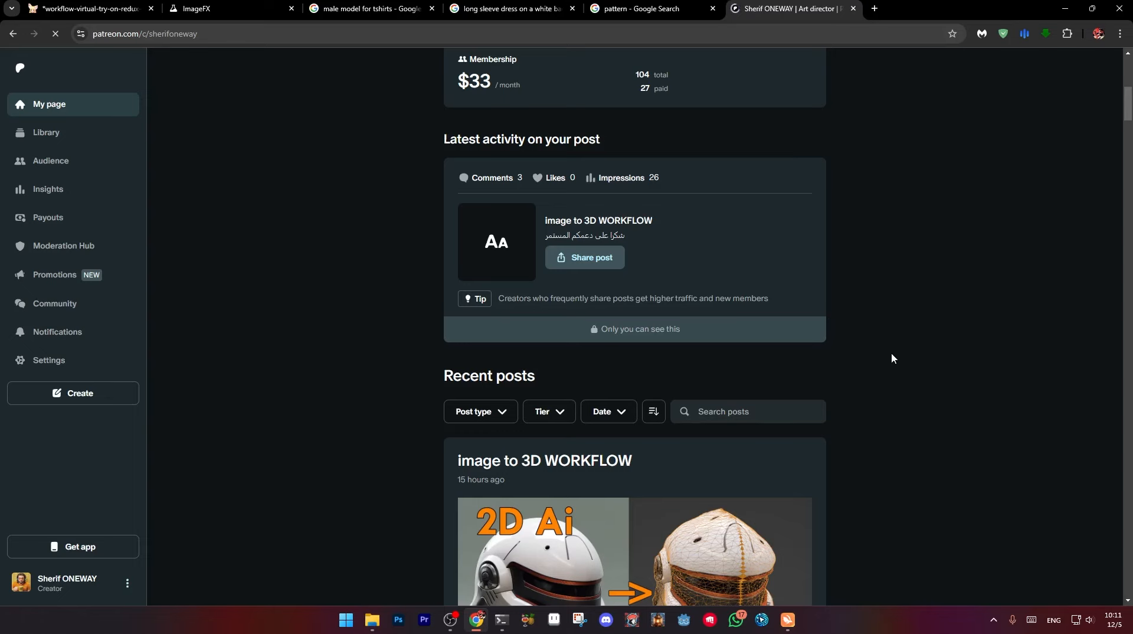
scroll(923, 393, down, 20)
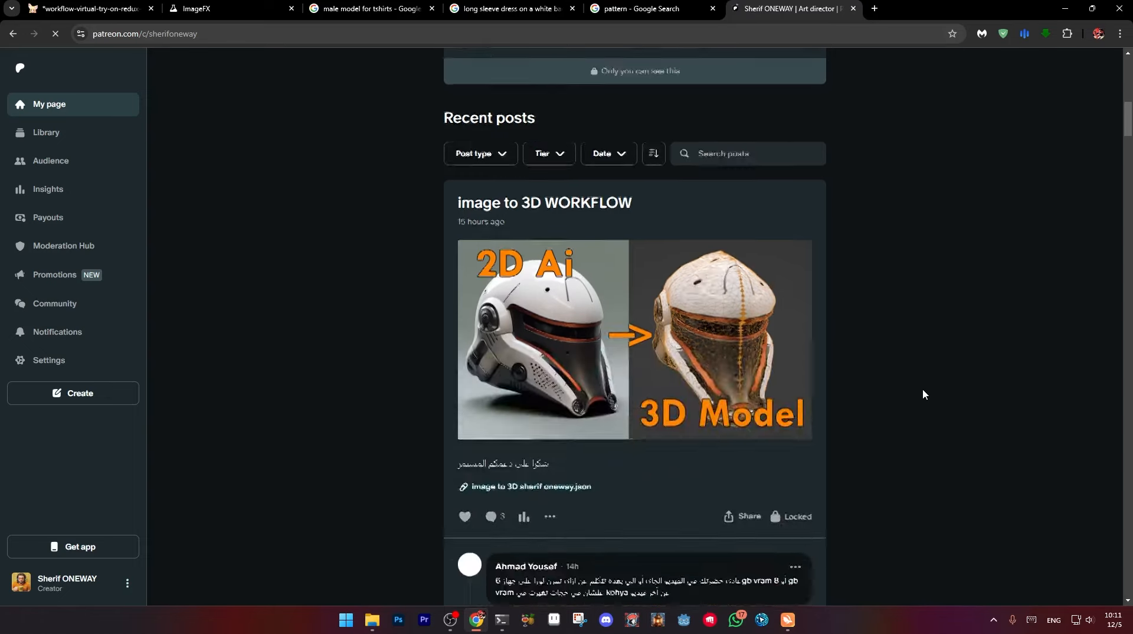
scroll(922, 393, down, 2)
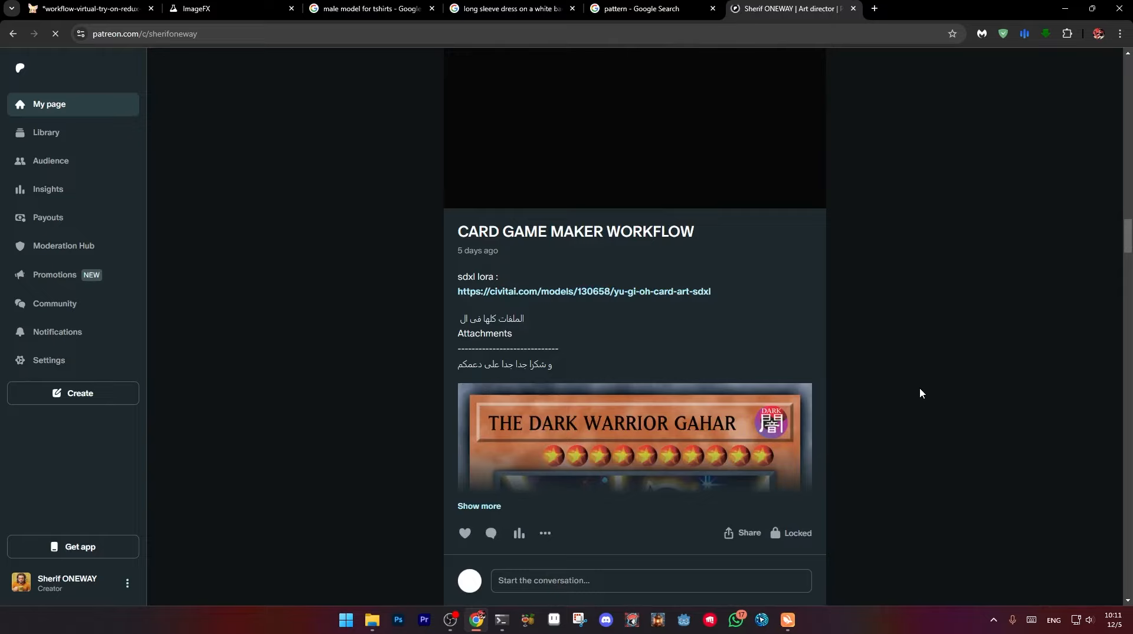
scroll(919, 387, up, 15)
scroll(906, 429, up, 15)
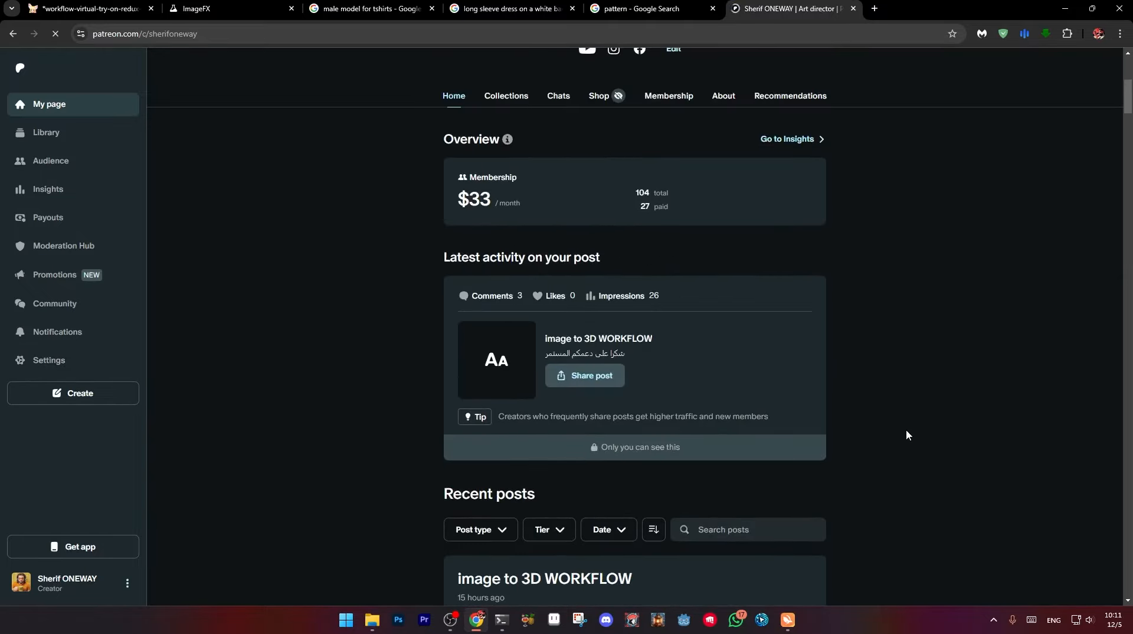
scroll(906, 429, up, 3)
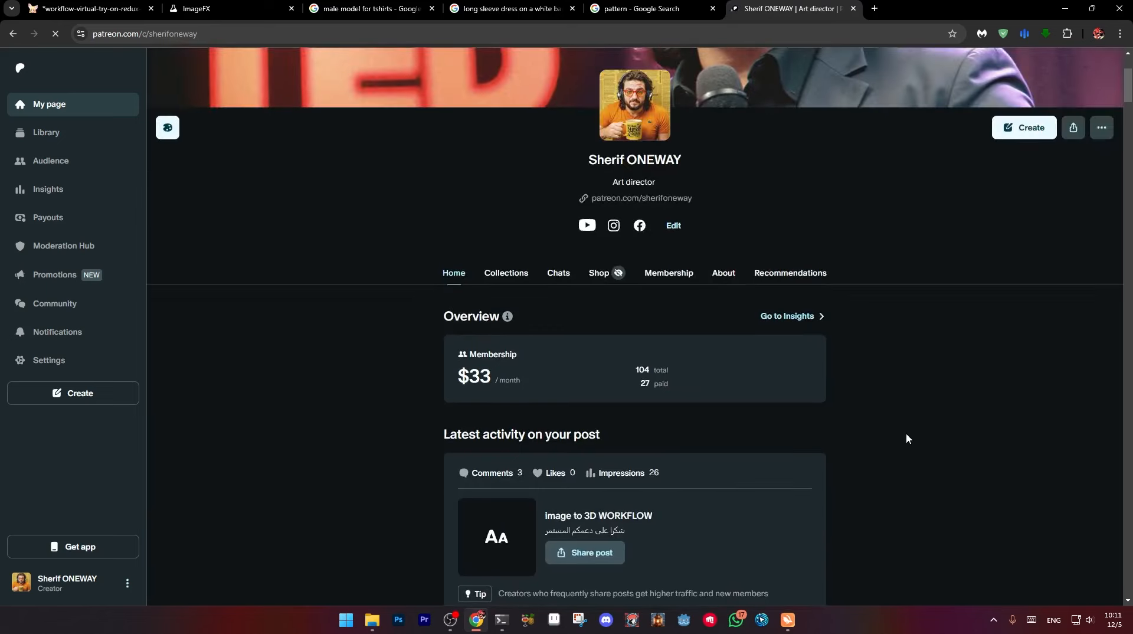
scroll(907, 438, up, 3)
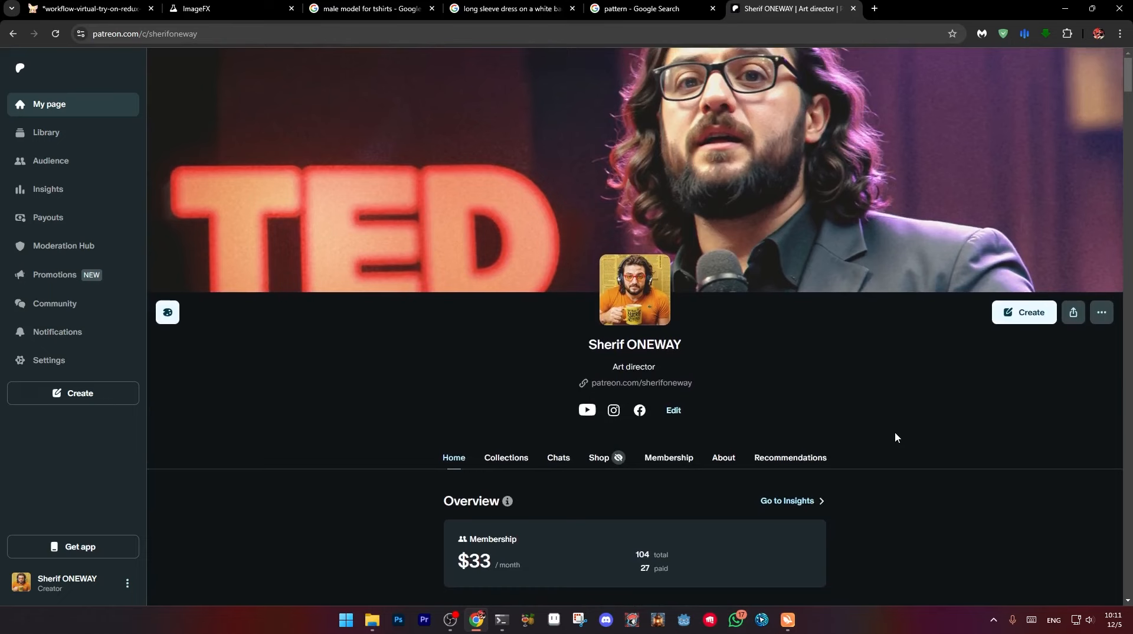
scroll(894, 437, down, 2)
scroll(897, 437, down, 3)
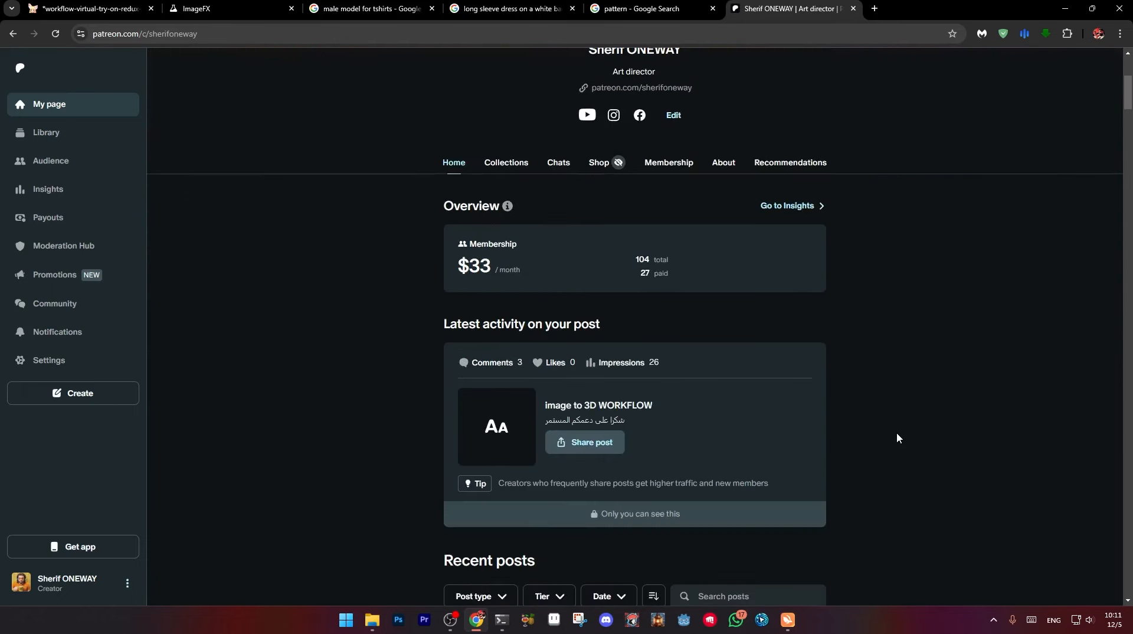